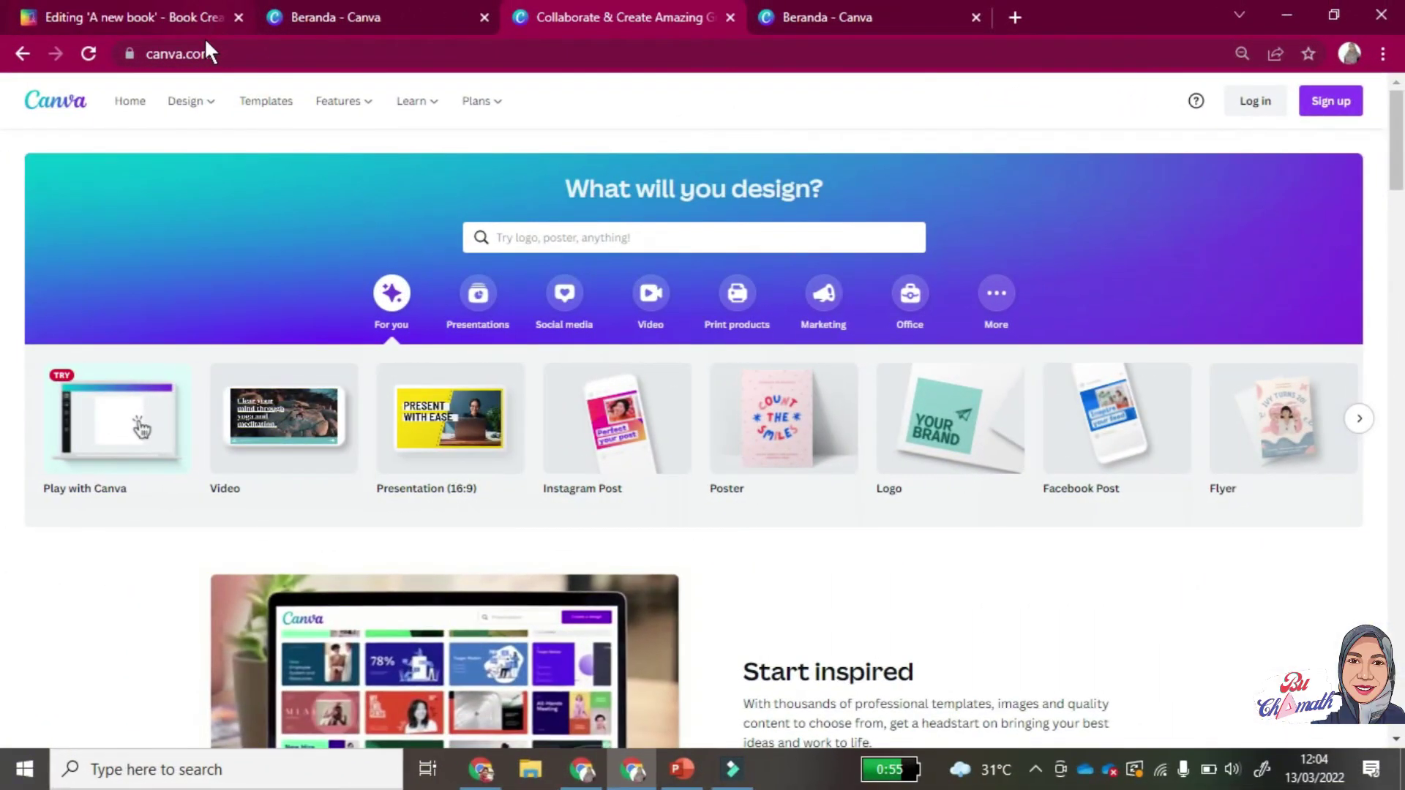
# Log in to Canva with an existing Google account.
pyautogui.click(312, 53)
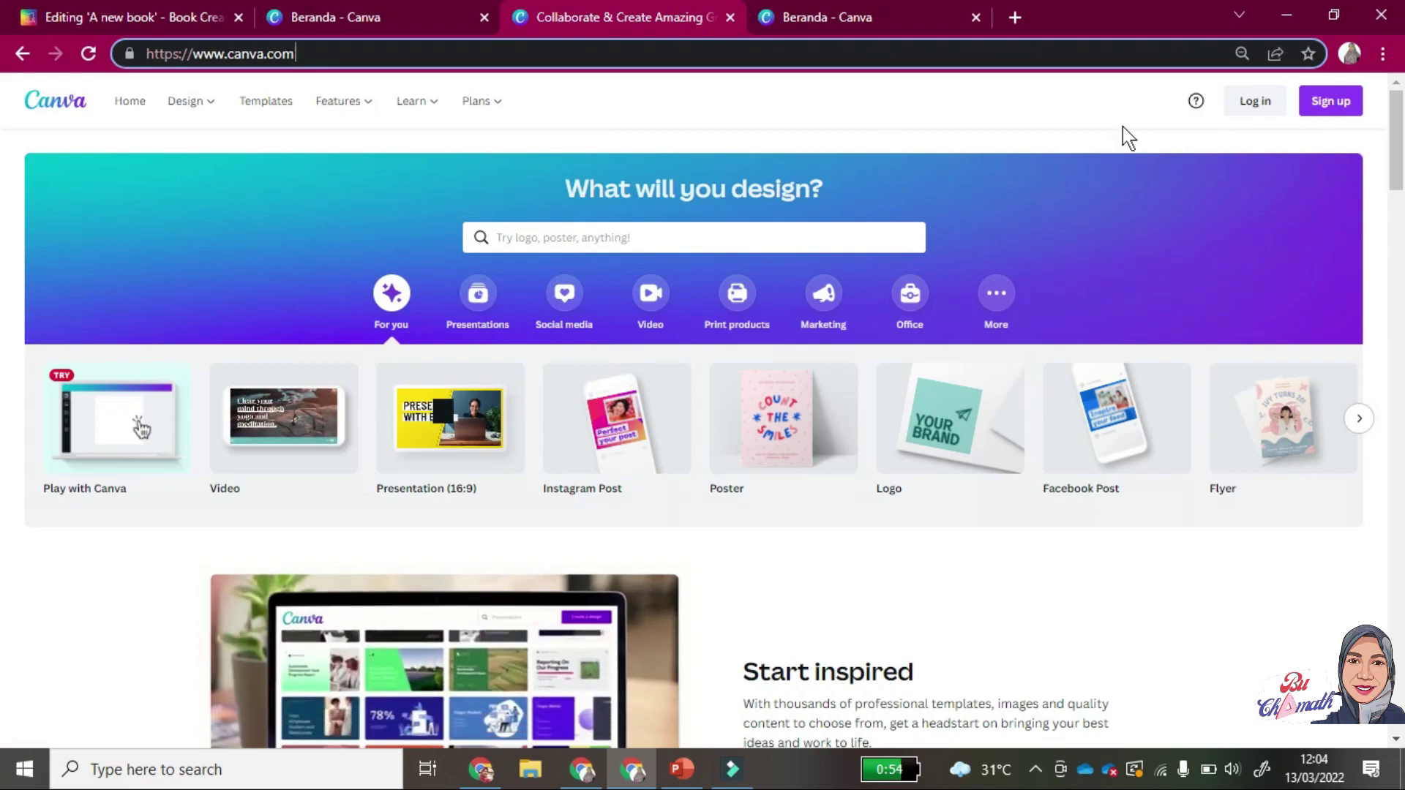
pyautogui.click(1333, 102)
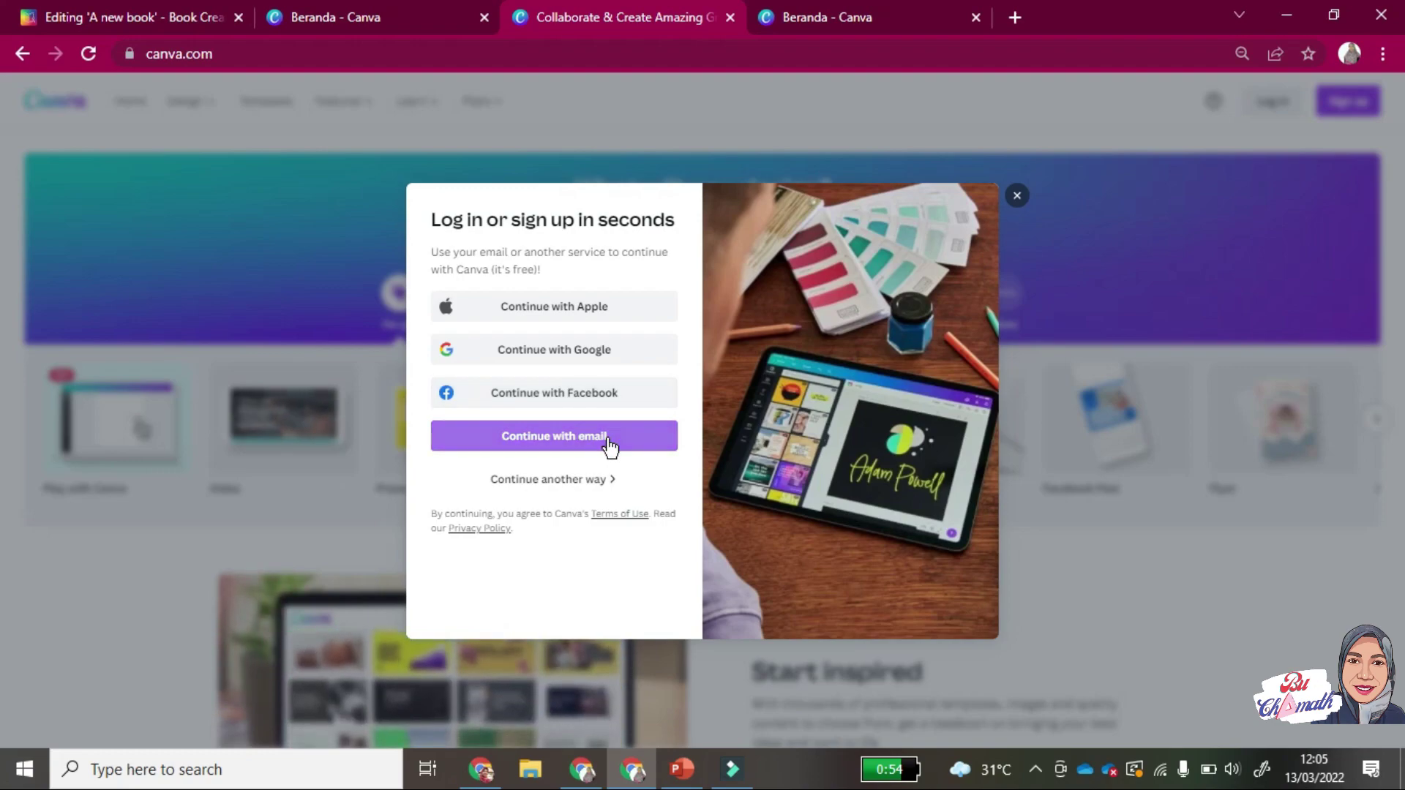
pyautogui.click(1138, 87)
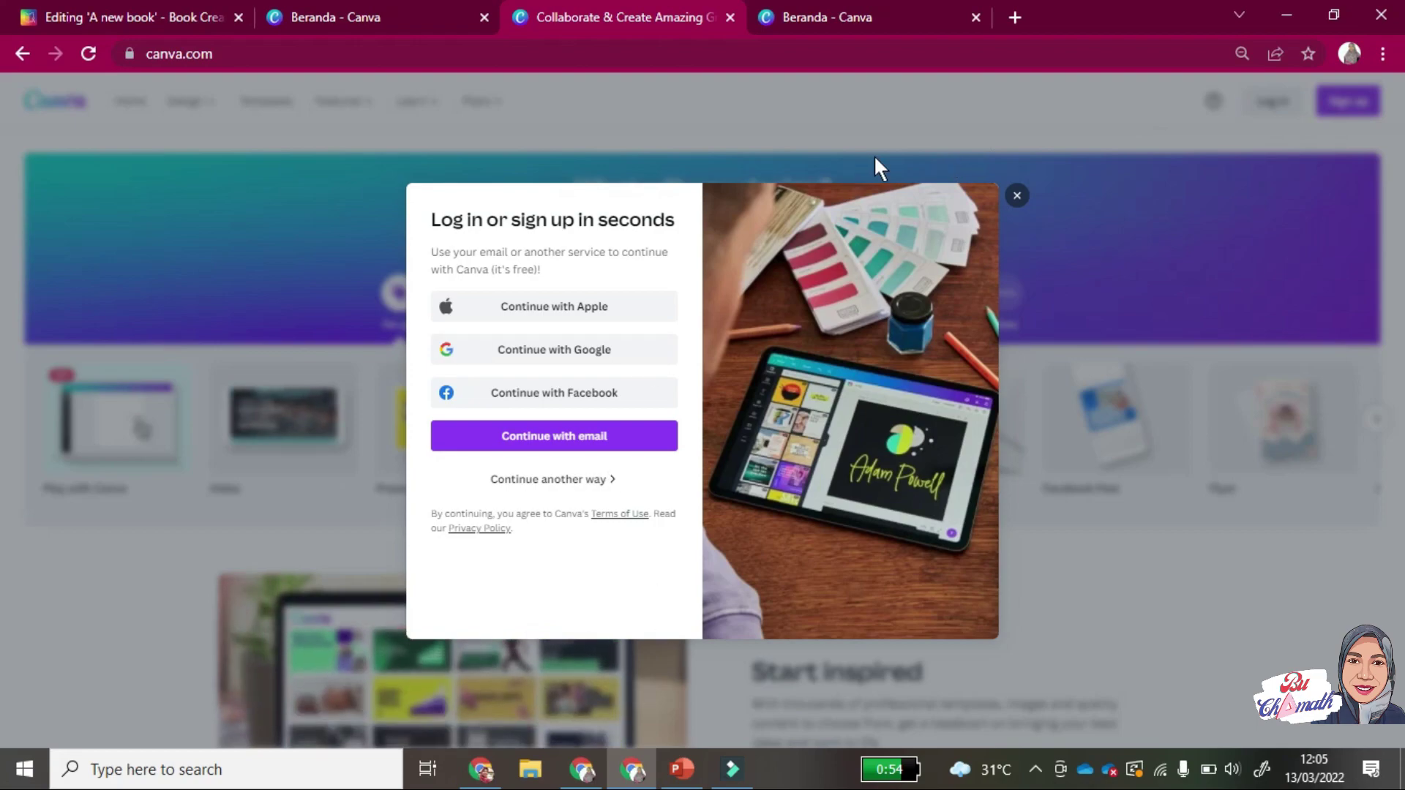
pyautogui.click(1037, 87)
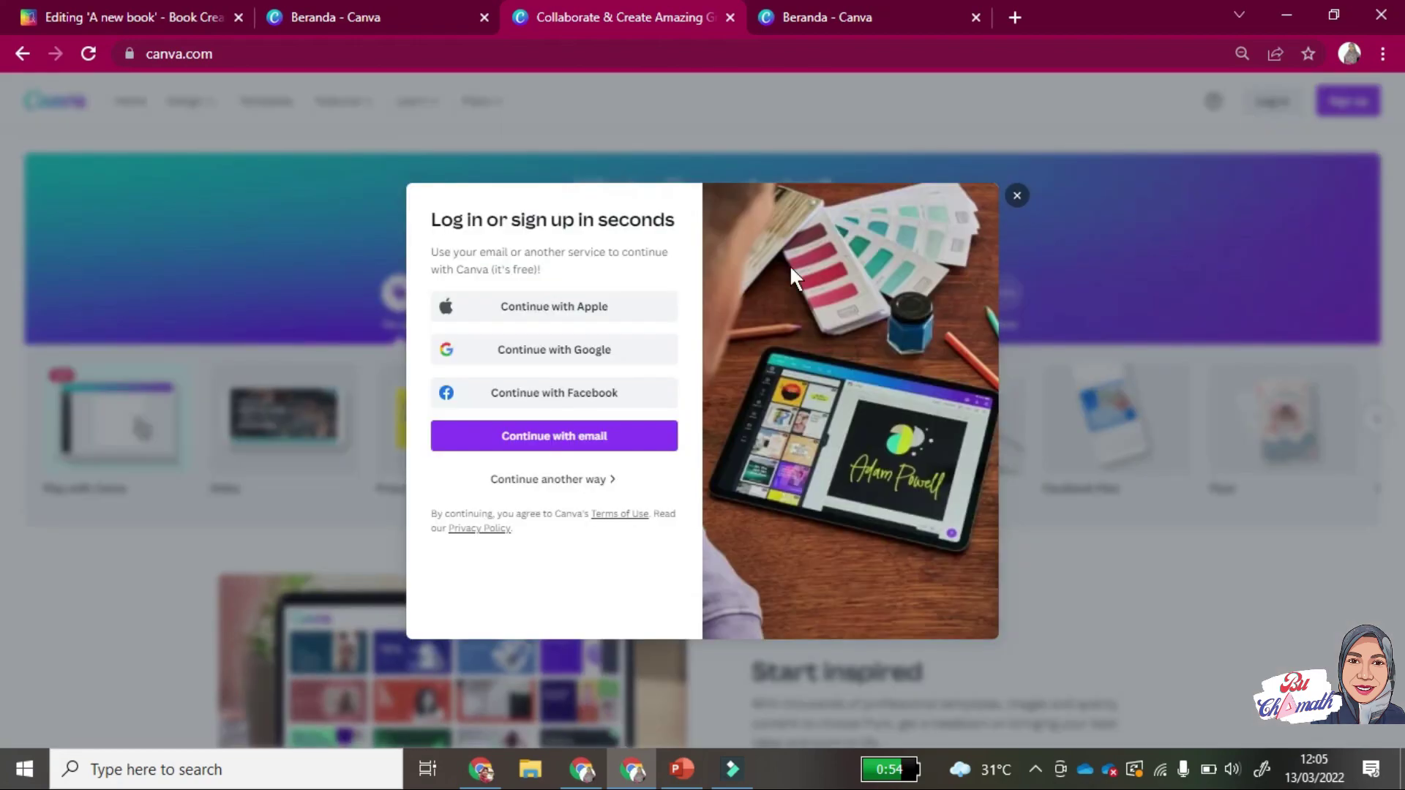
pyautogui.click(561, 350)
pyautogui.click(597, 497)
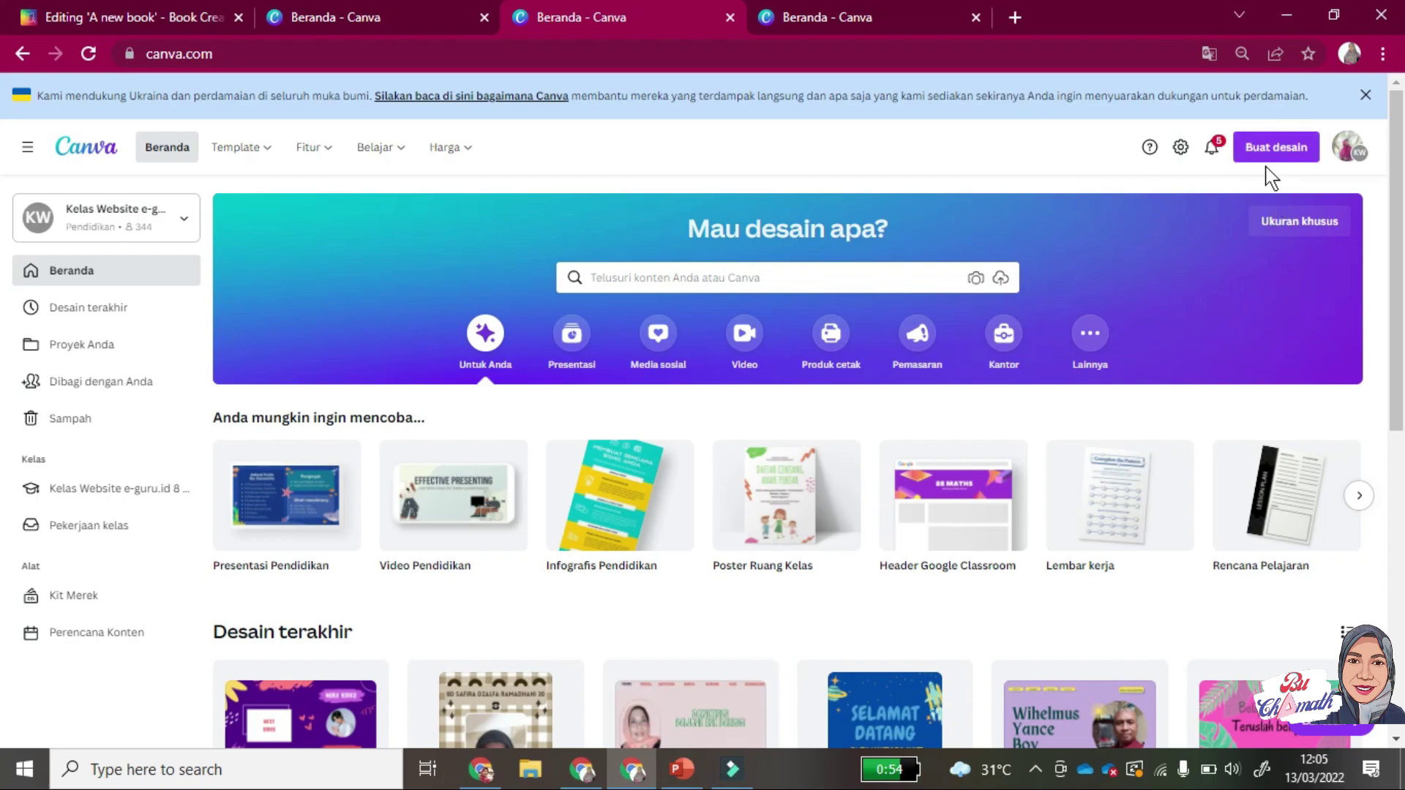
# Create a new Presentasi Pendidikan design and search its templates for "olahraga".
pyautogui.click(1286, 155)
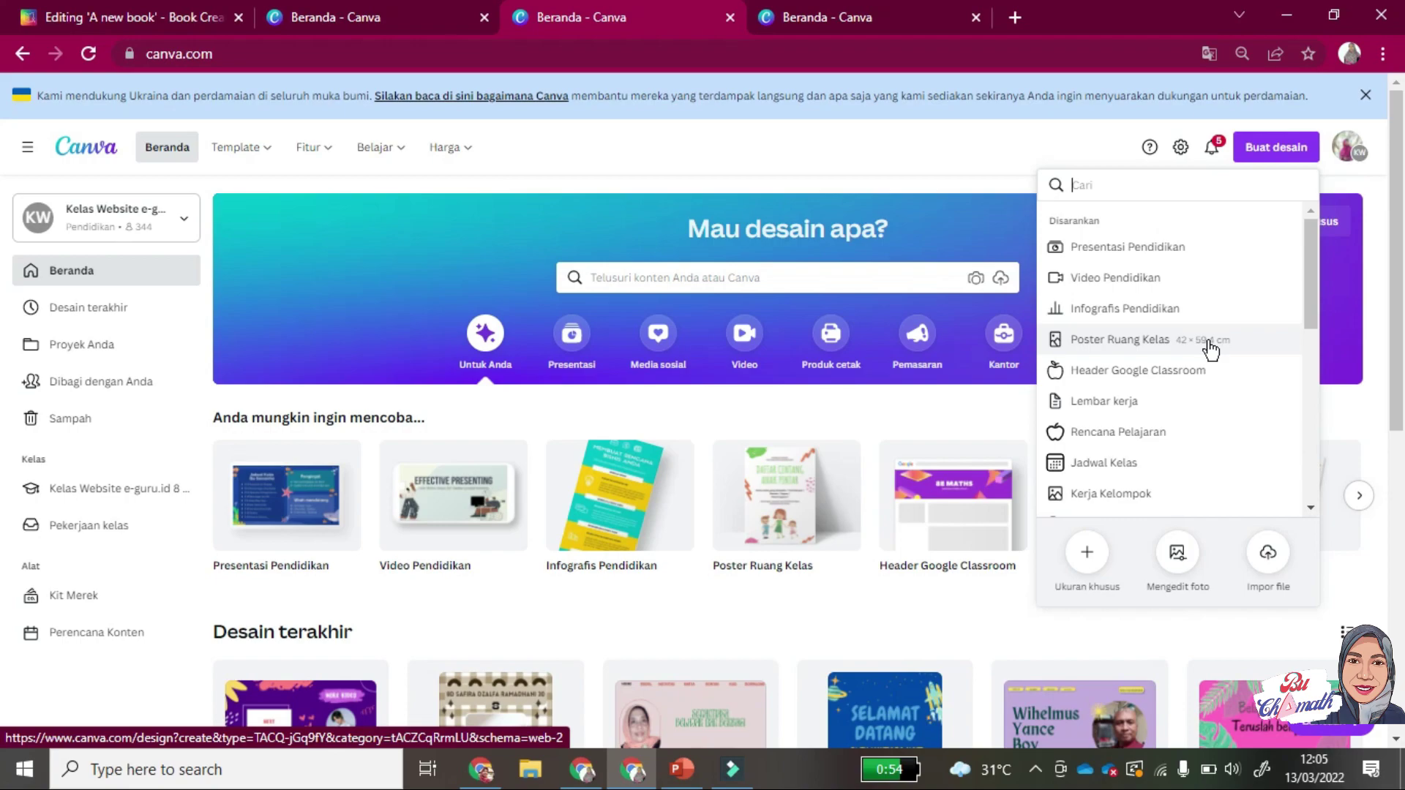
pyautogui.click(1180, 249)
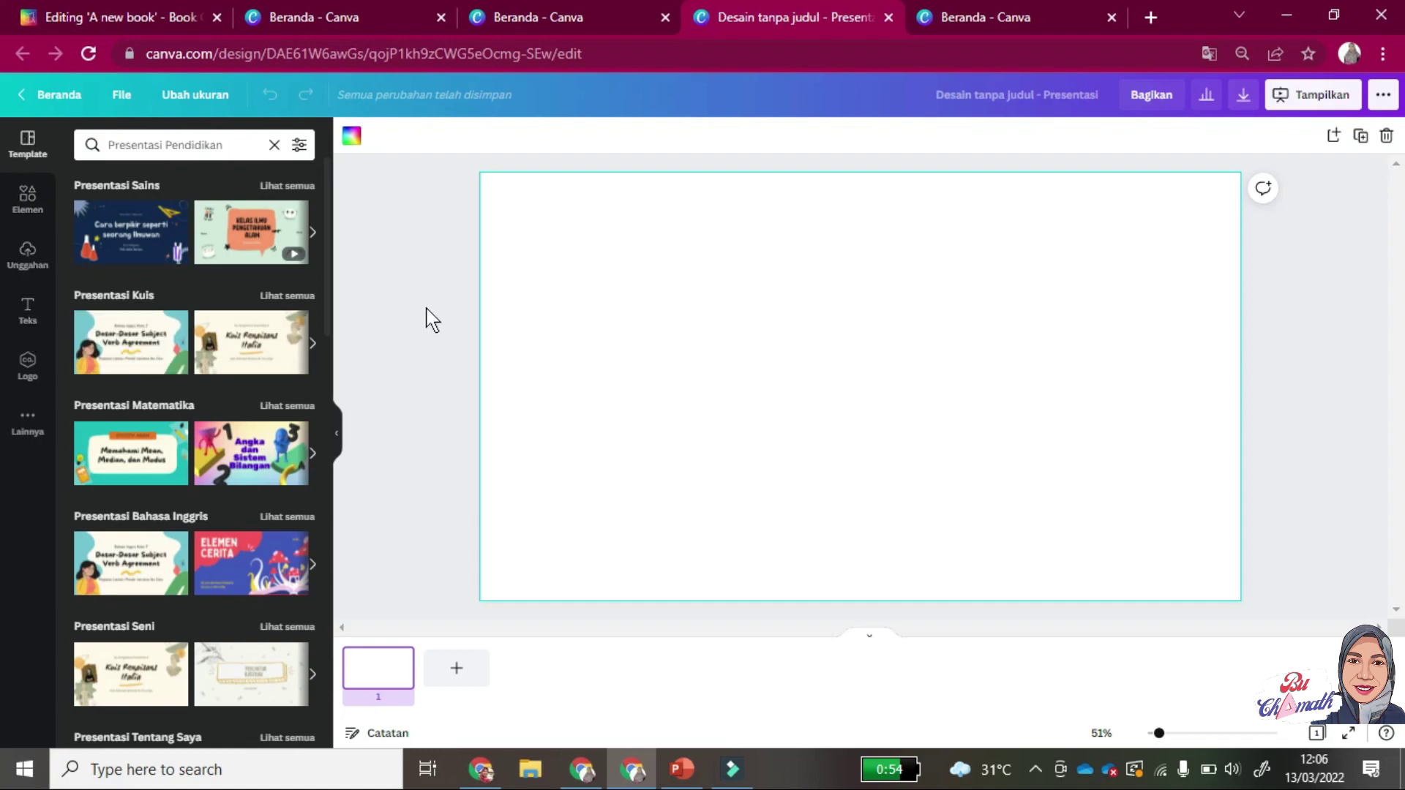
pyautogui.click(35, 155)
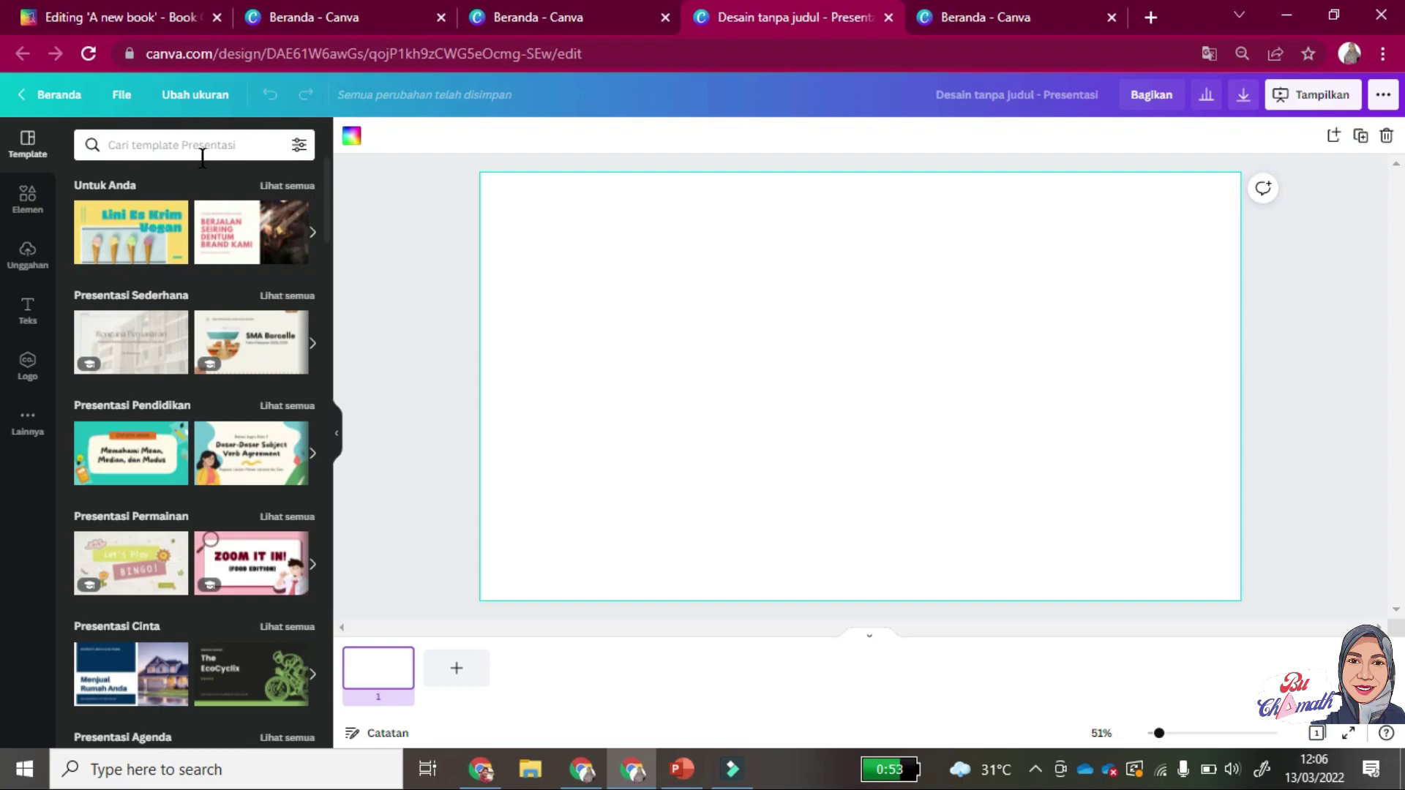
pyautogui.click(168, 143)
pyautogui.write('olah')
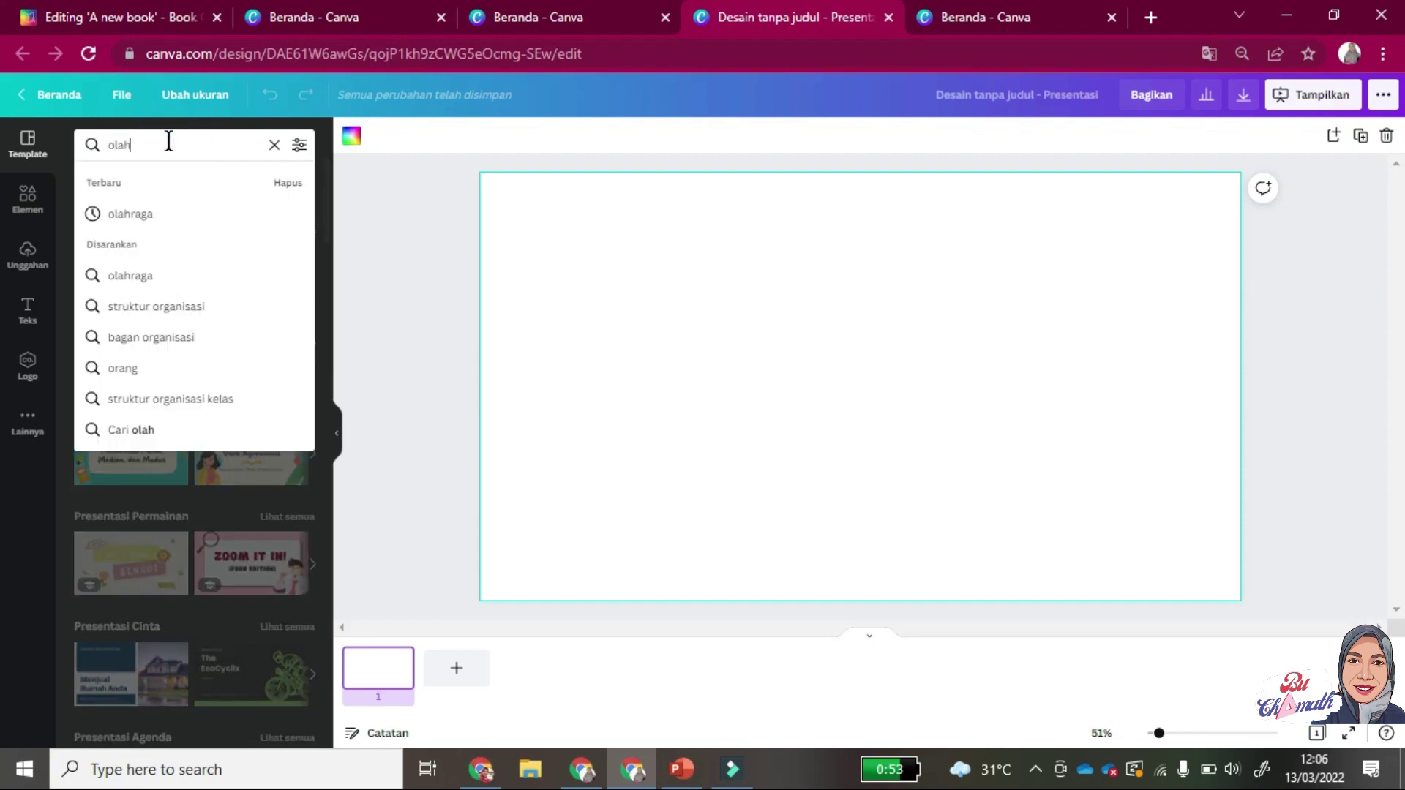
pyautogui.write('raga')
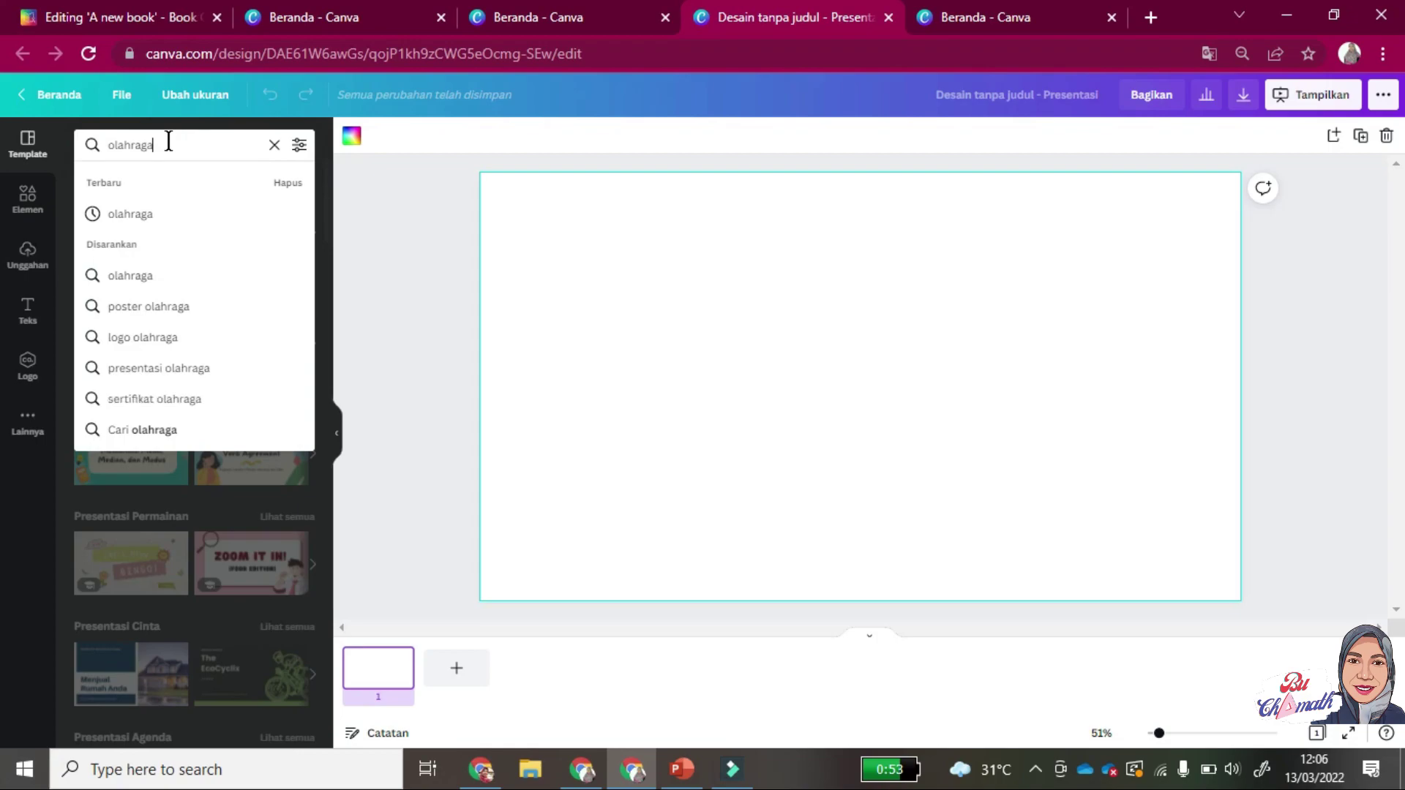
pyautogui.press('Return')
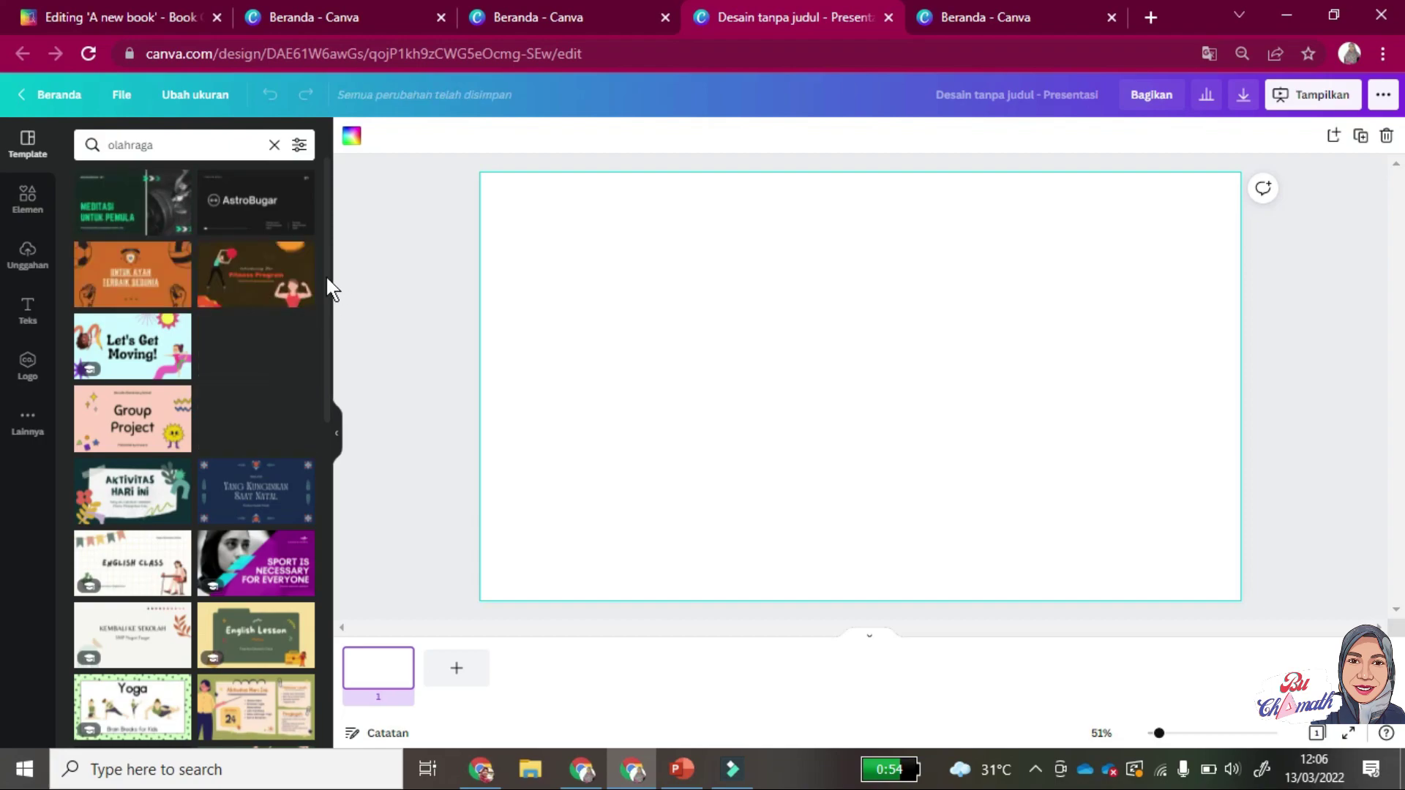
# Apply all 21 pages of the "Merah Oranye dan Putih Sederhana dan Profesional Proposal Pensponsoran" template to the presentation.
pyautogui.scroll(-2, 330, 282)
pyautogui.moveTo(337, 327); pyautogui.dragTo(337, 559)
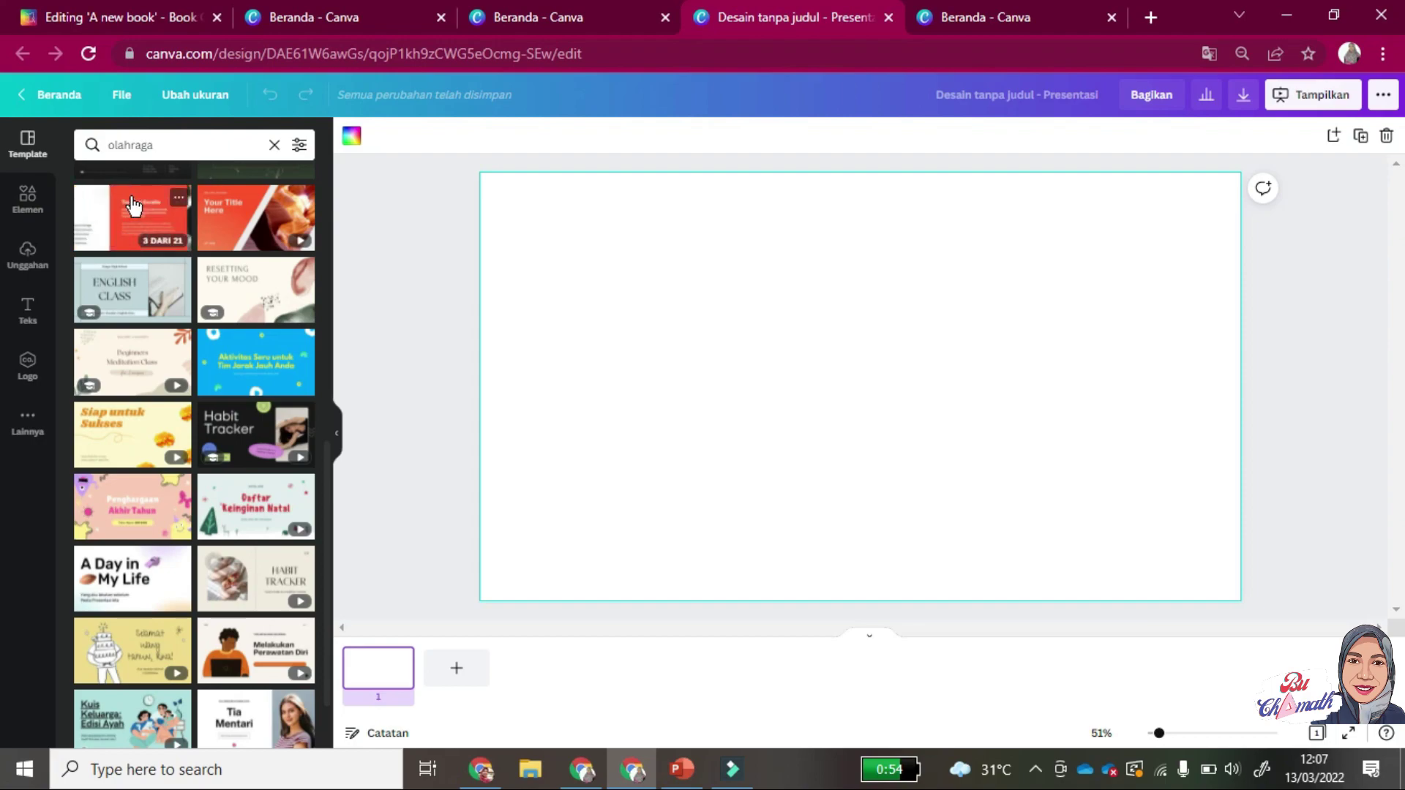
pyautogui.click(132, 218)
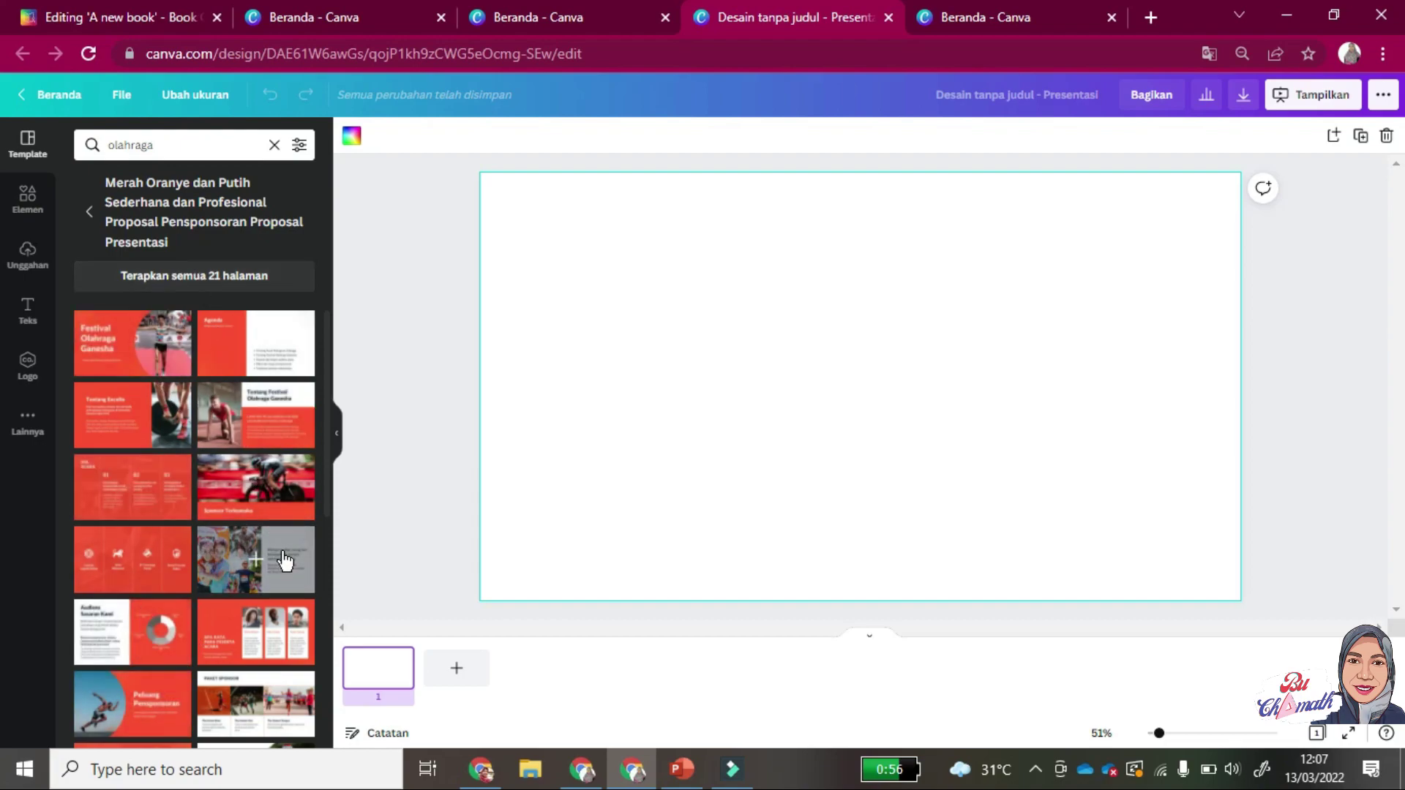
pyautogui.moveTo(325, 483); pyautogui.dragTo(329, 352)
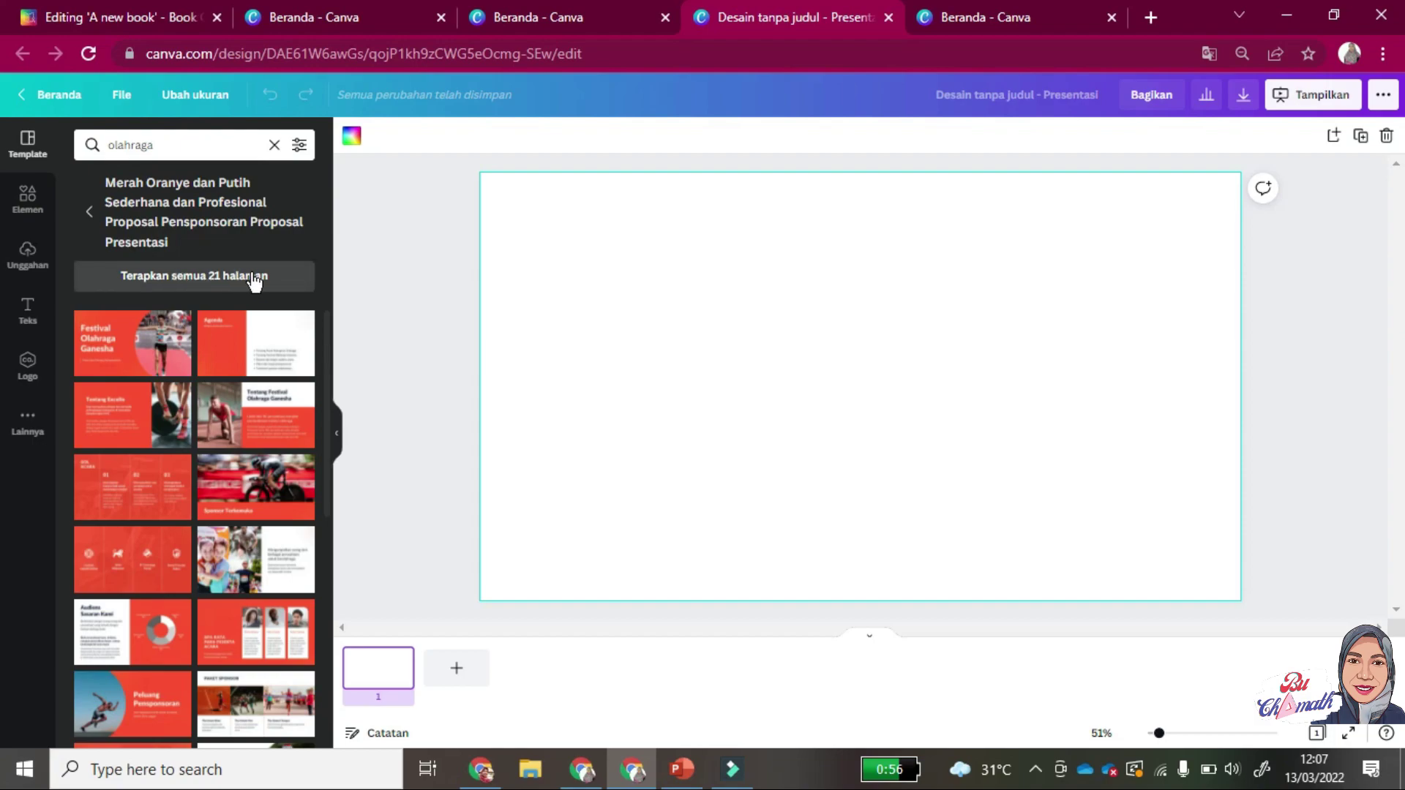
pyautogui.click(210, 278)
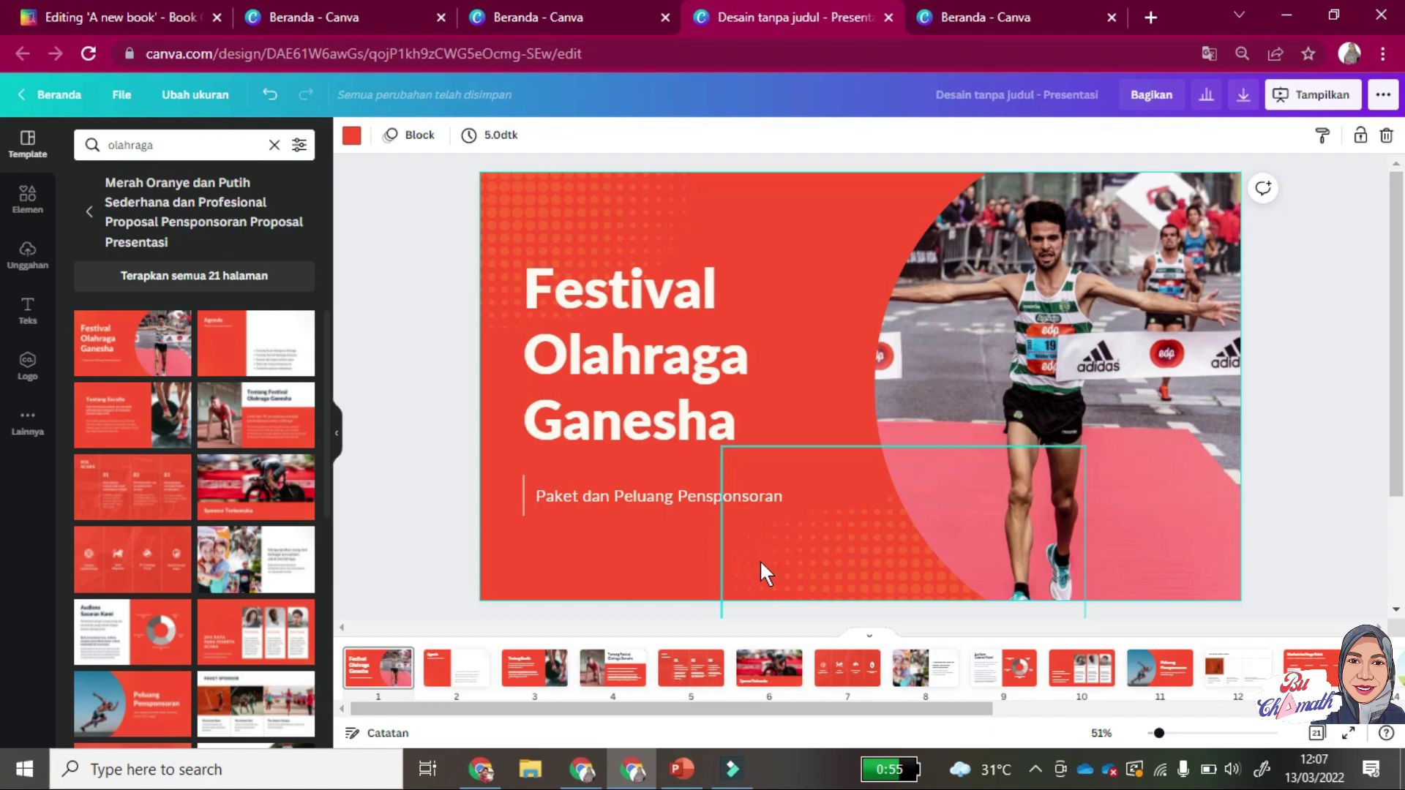
# Switch to the PowerPoint presentation and copy the title "PERMAINAN BOLA BASKET" from slide 1.
pyautogui.click(690, 786)
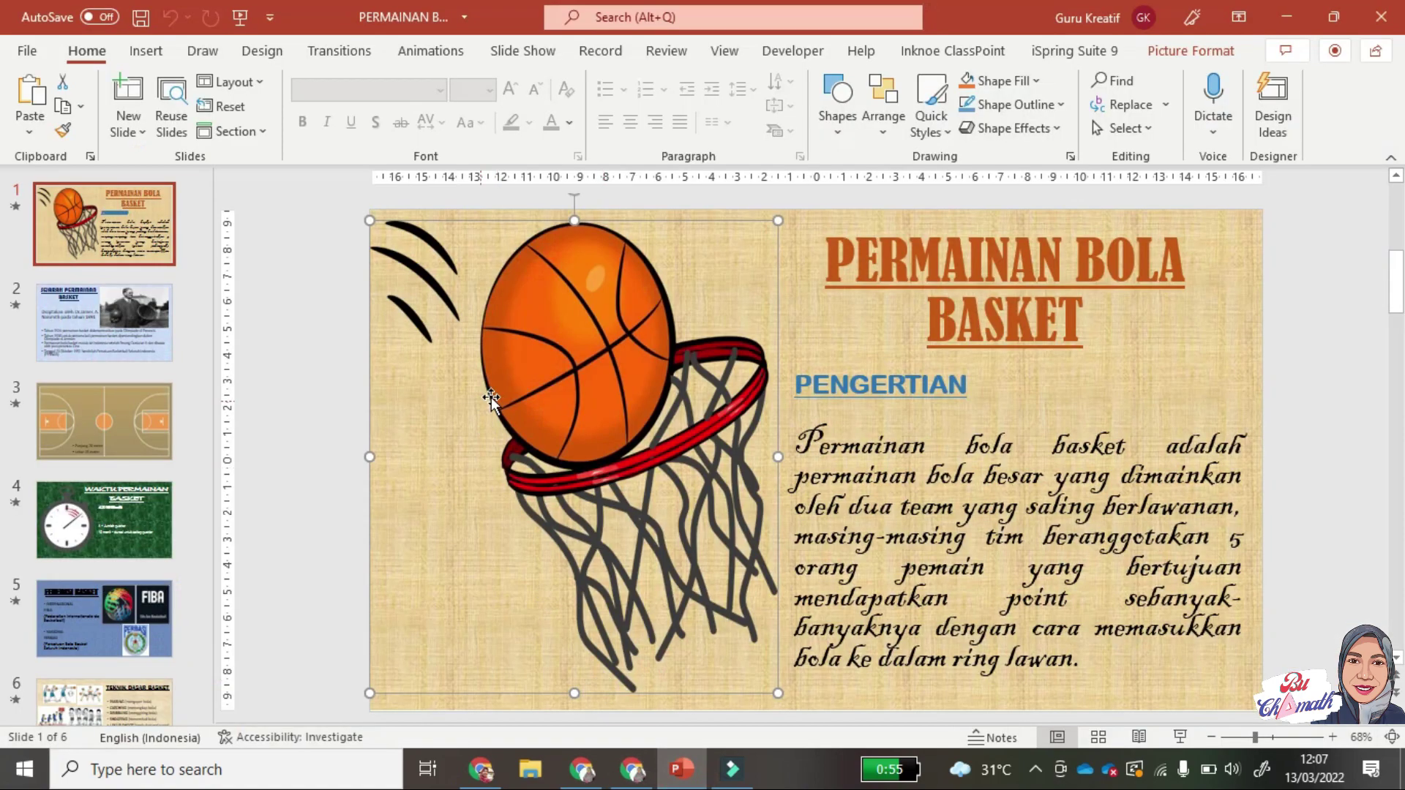
pyautogui.click(832, 262)
pyautogui.moveTo(832, 262); pyautogui.dragTo(1069, 318)
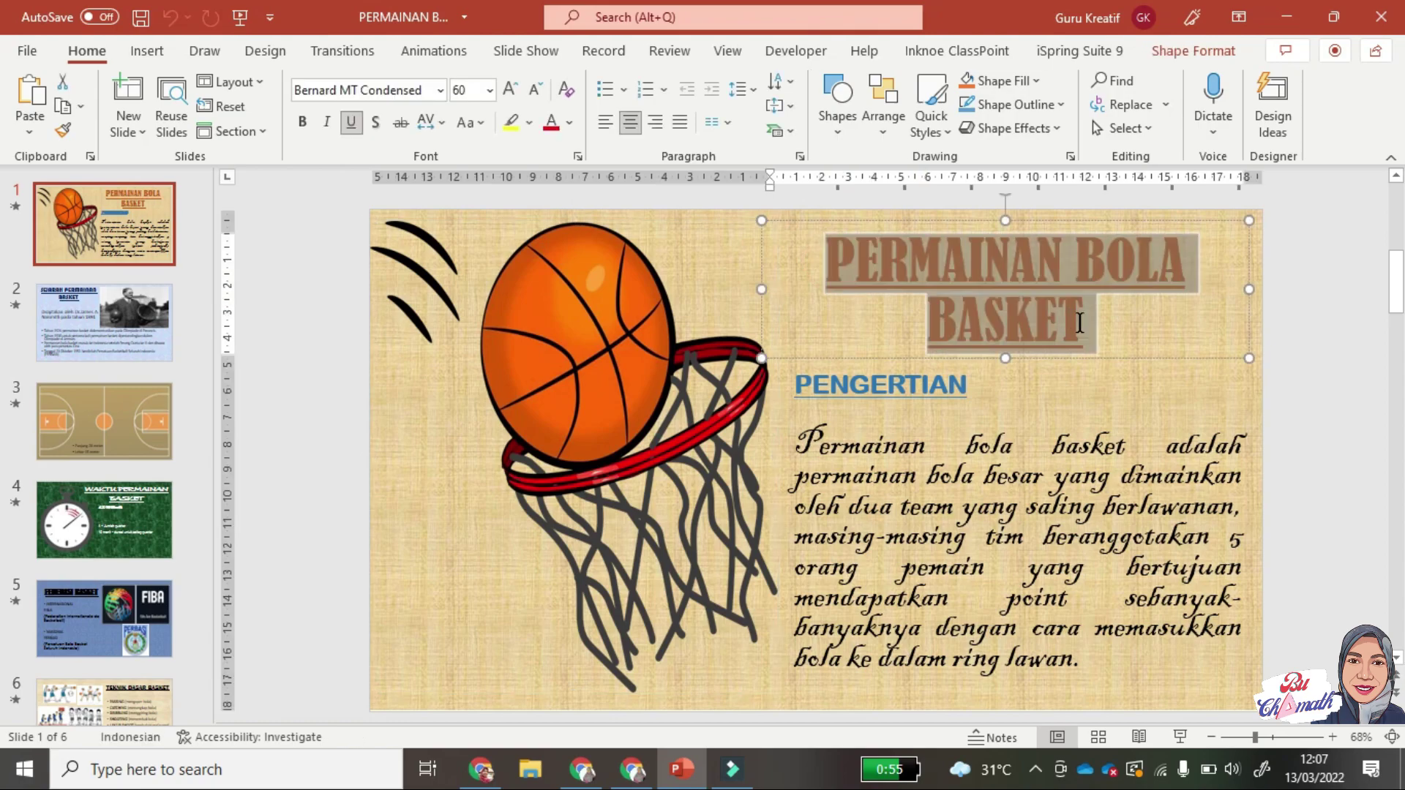
# Back in Canva, replace the page 1 title with "PERMAINAN BOLA BASKET" and widen its text box so "PERMAINAN" fits on one line.
pyautogui.click(629, 768)
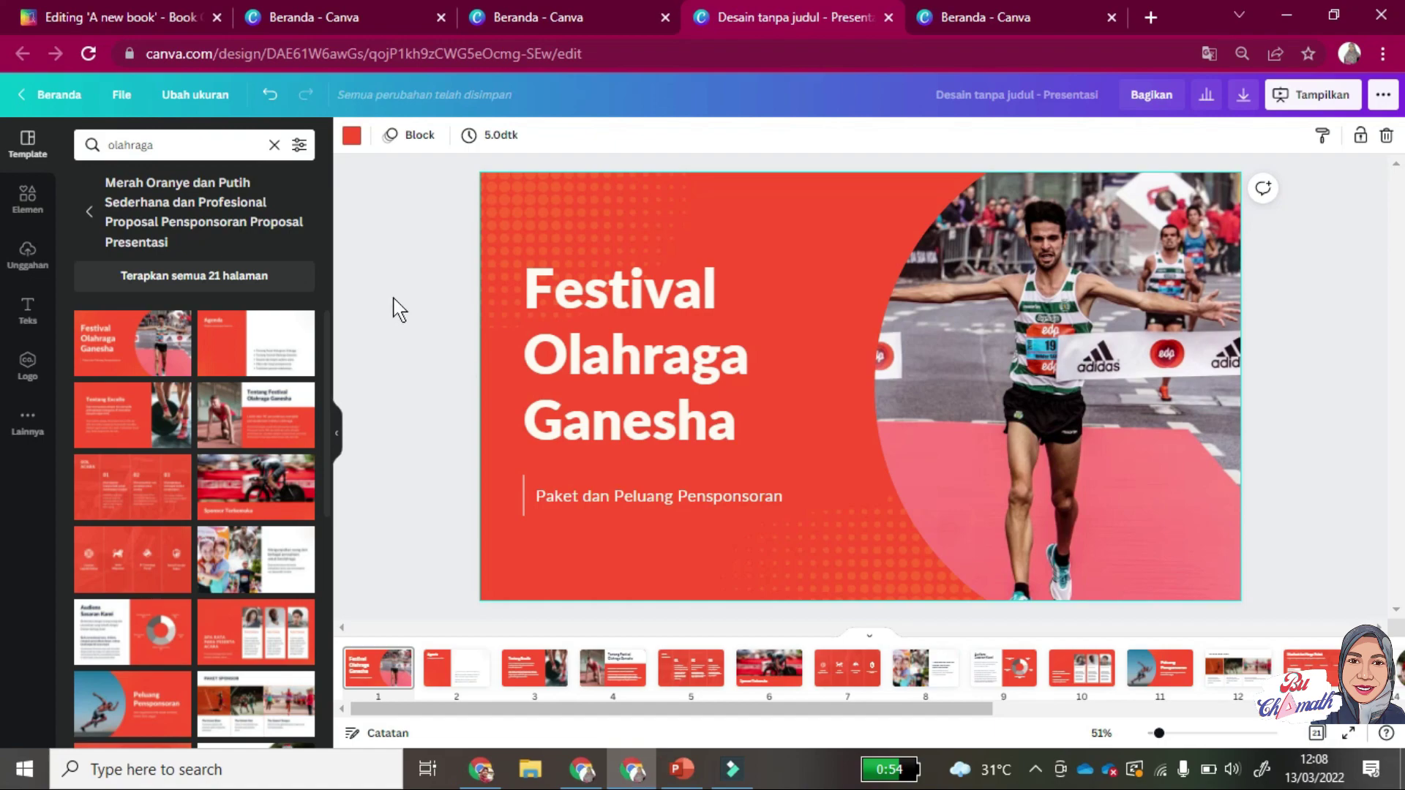
pyautogui.click(535, 289)
pyautogui.click(535, 288)
pyautogui.click(529, 284)
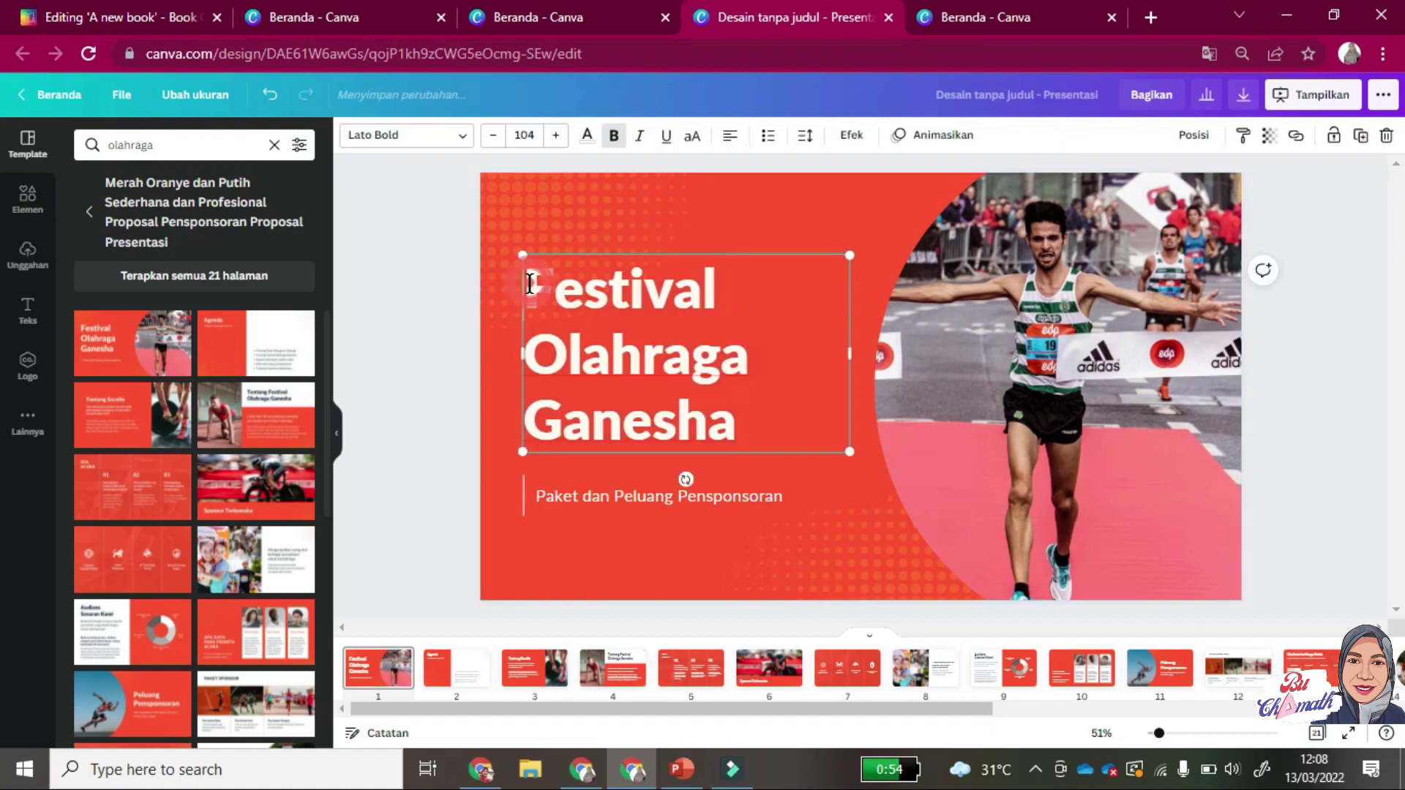
pyautogui.moveTo(529, 284); pyautogui.dragTo(737, 428)
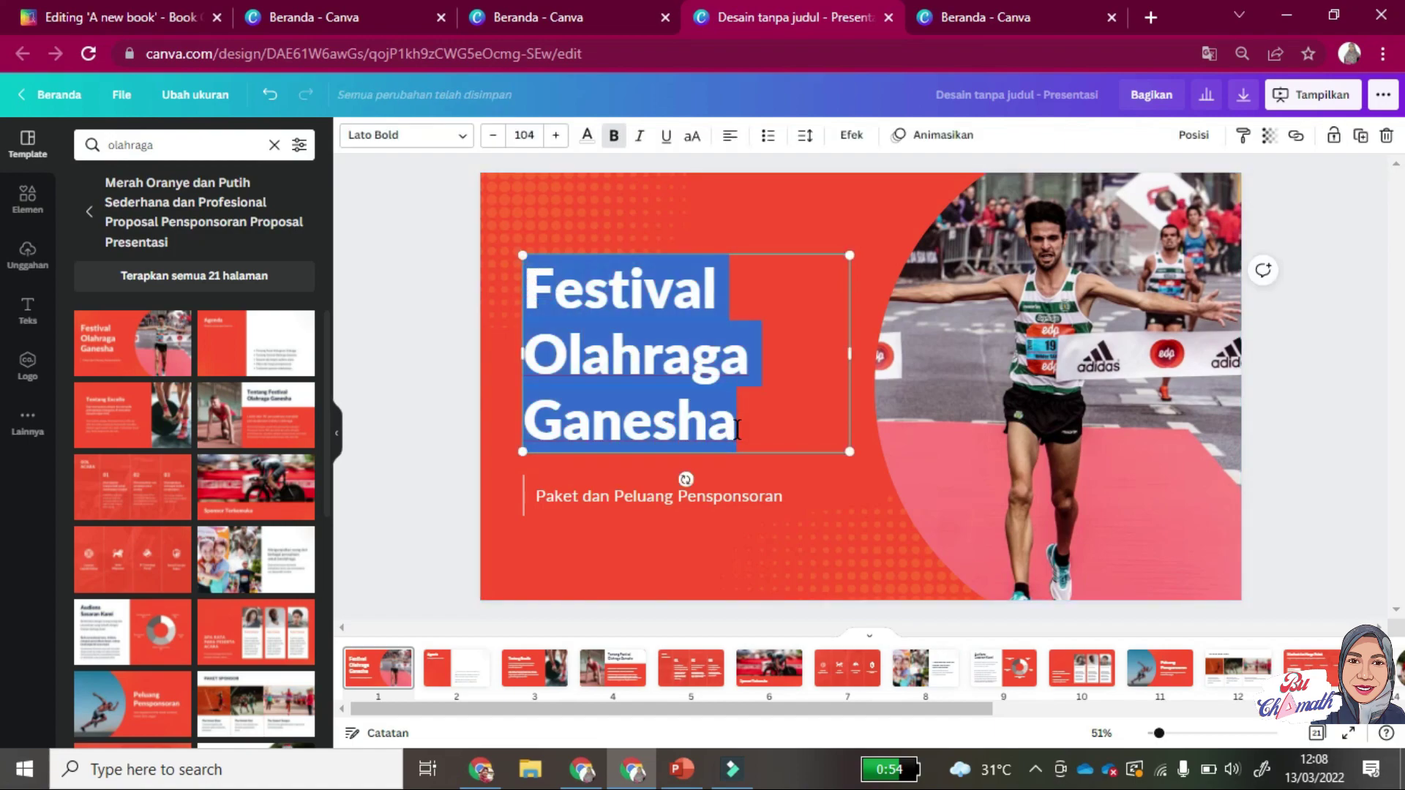
pyautogui.write('PERMAINAN BOLA BASKET')
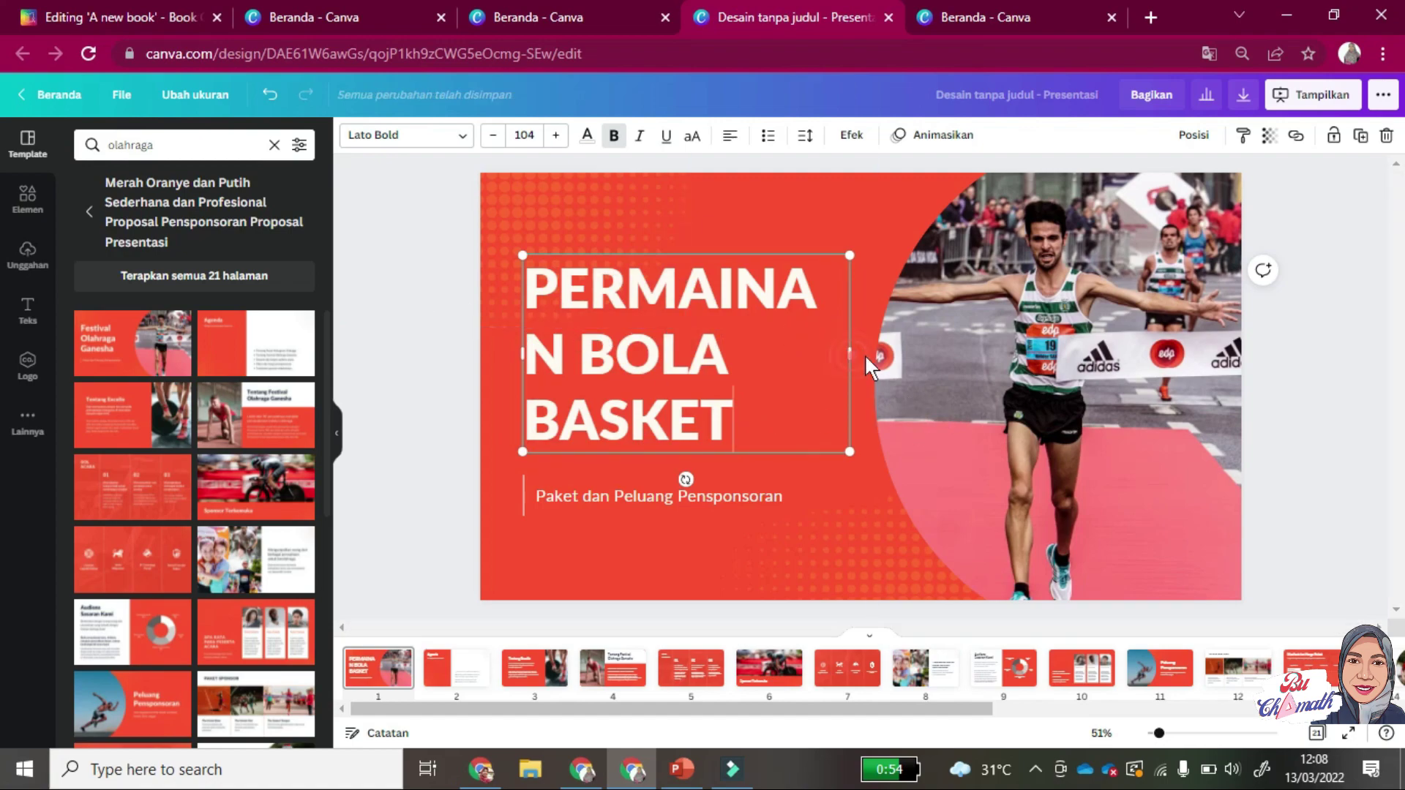
pyautogui.moveTo(864, 354)
pyautogui.mouseDown()
pyautogui.moveTo(907, 364)
pyautogui.moveTo(857, 368)
pyautogui.moveTo(881, 364)
pyautogui.mouseUp()
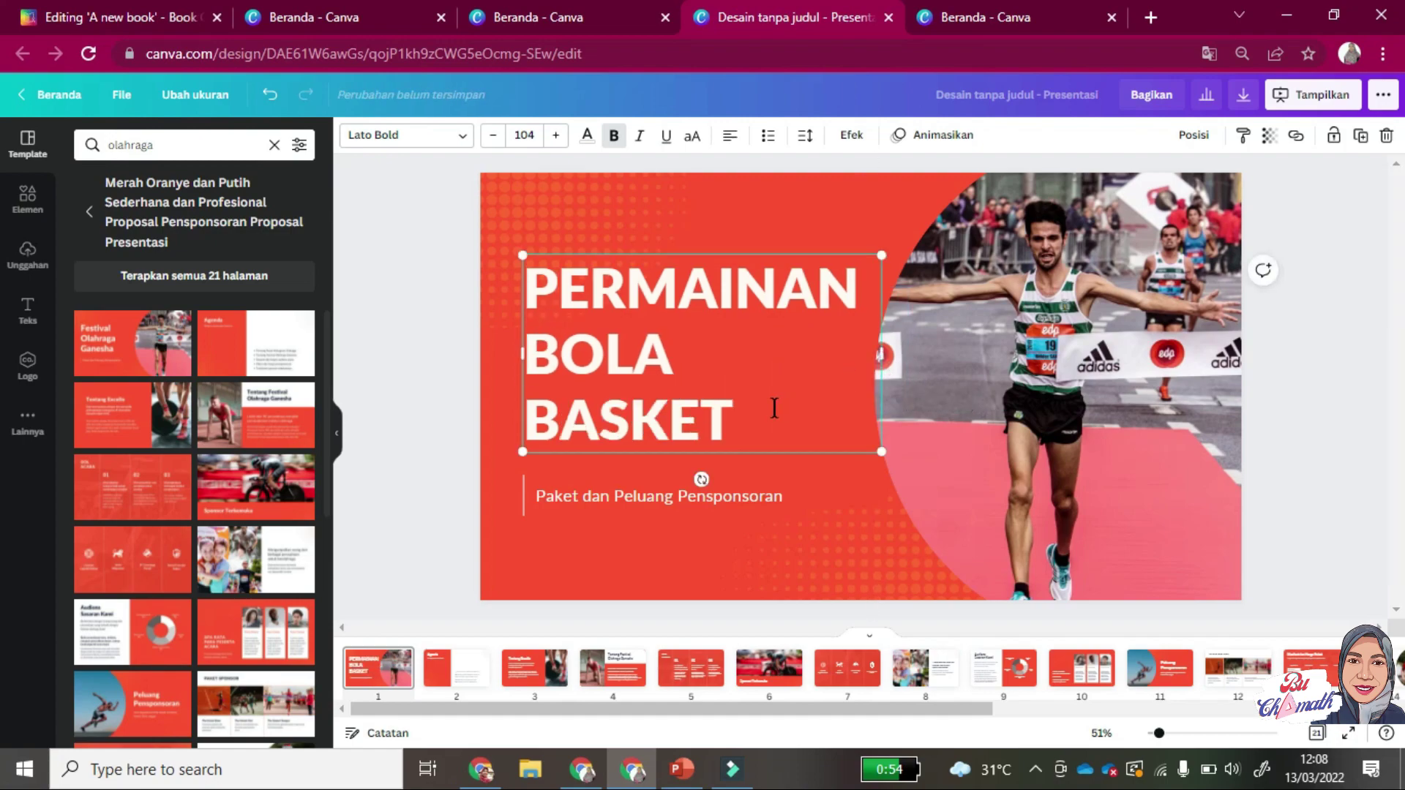
pyautogui.click(1063, 351)
pyautogui.click(1080, 267)
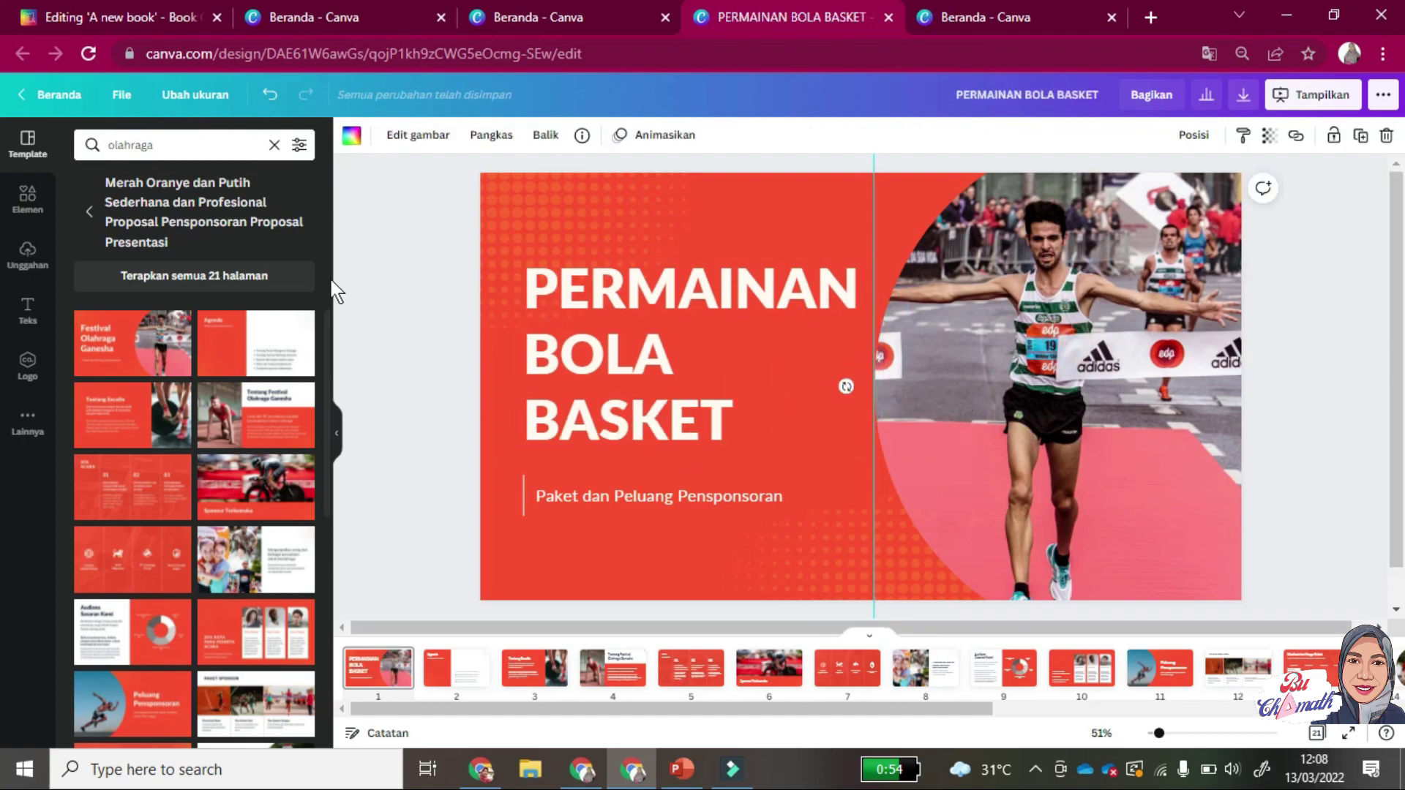
pyautogui.click(373, 238)
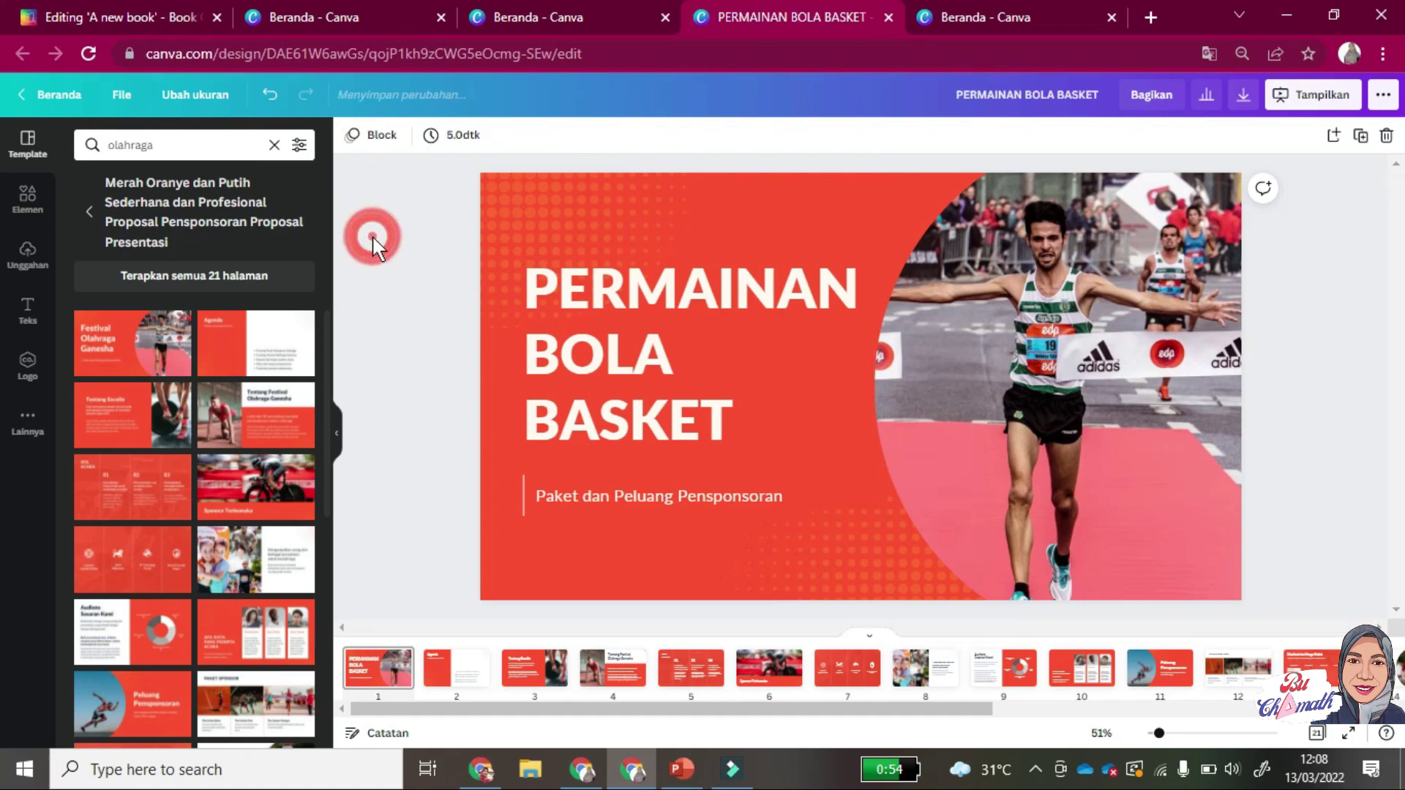
# Search the design elements for "basket".
pyautogui.click(28, 202)
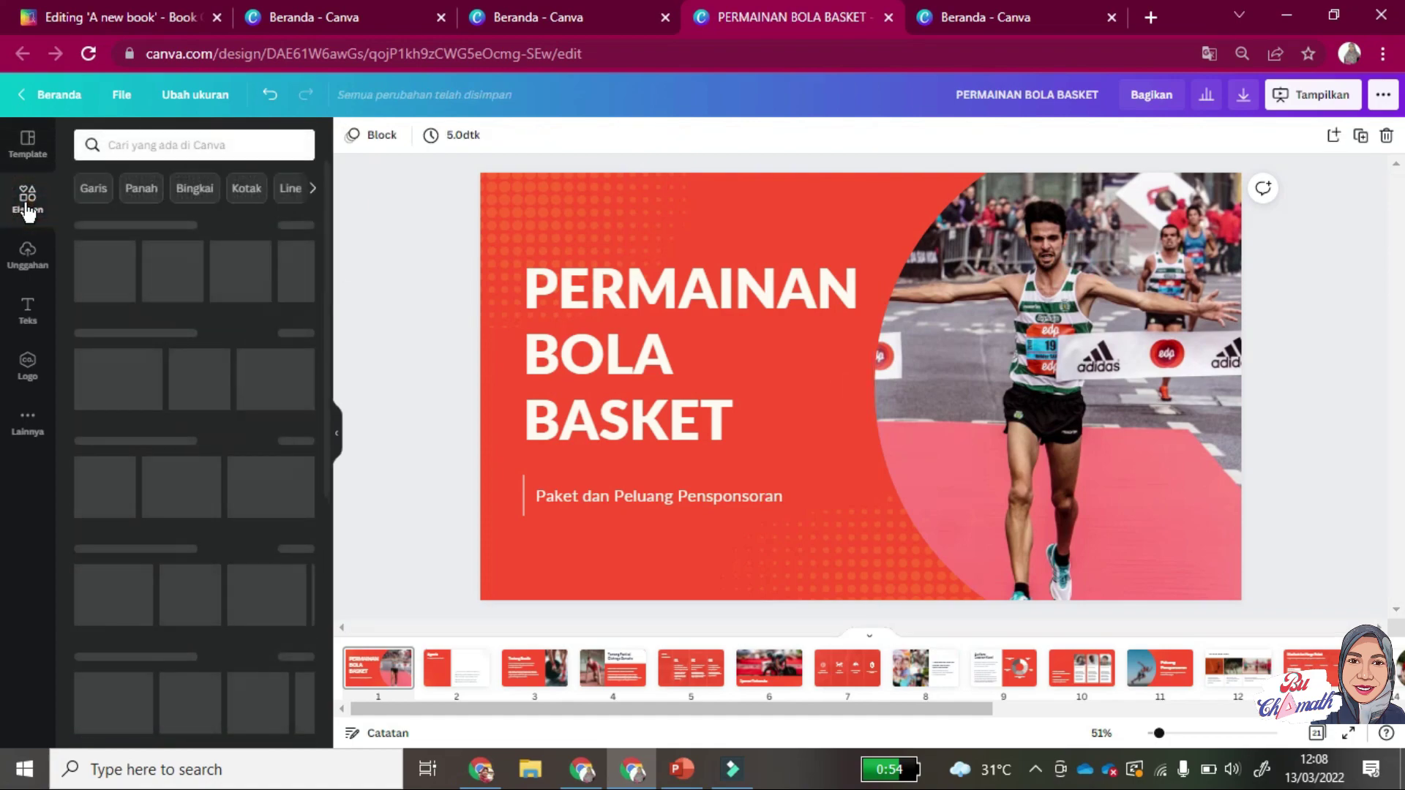
pyautogui.click(129, 144)
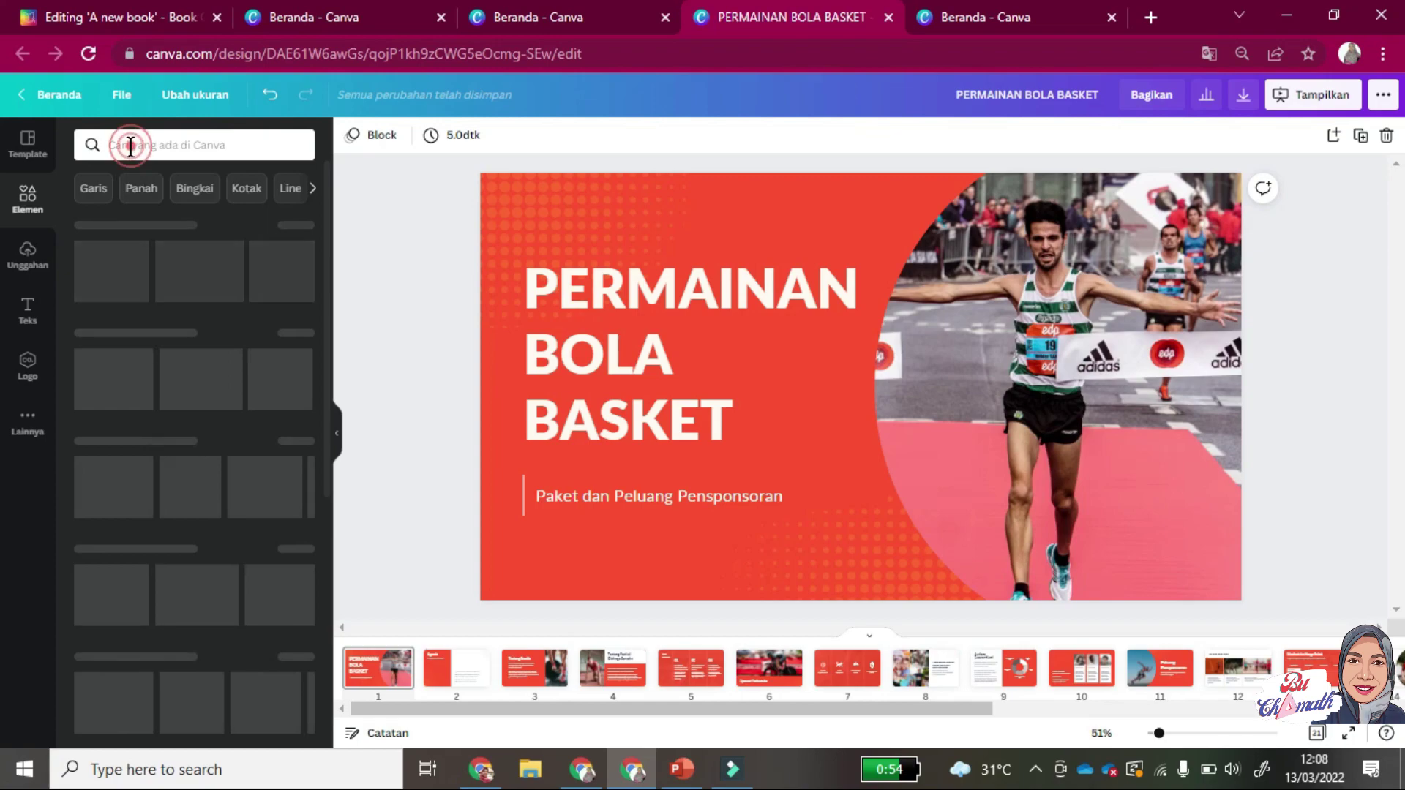
pyautogui.write('basket')
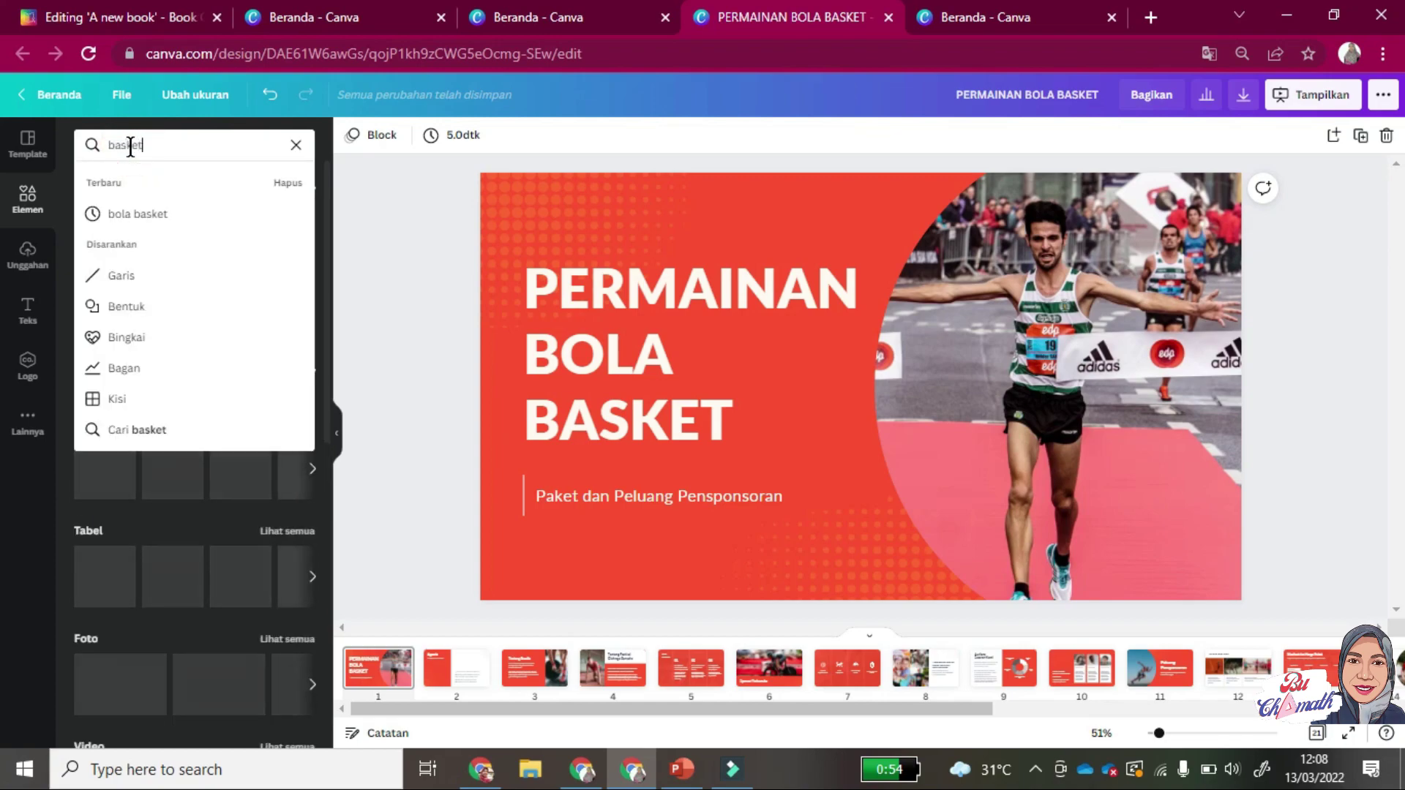
pyautogui.press('Return')
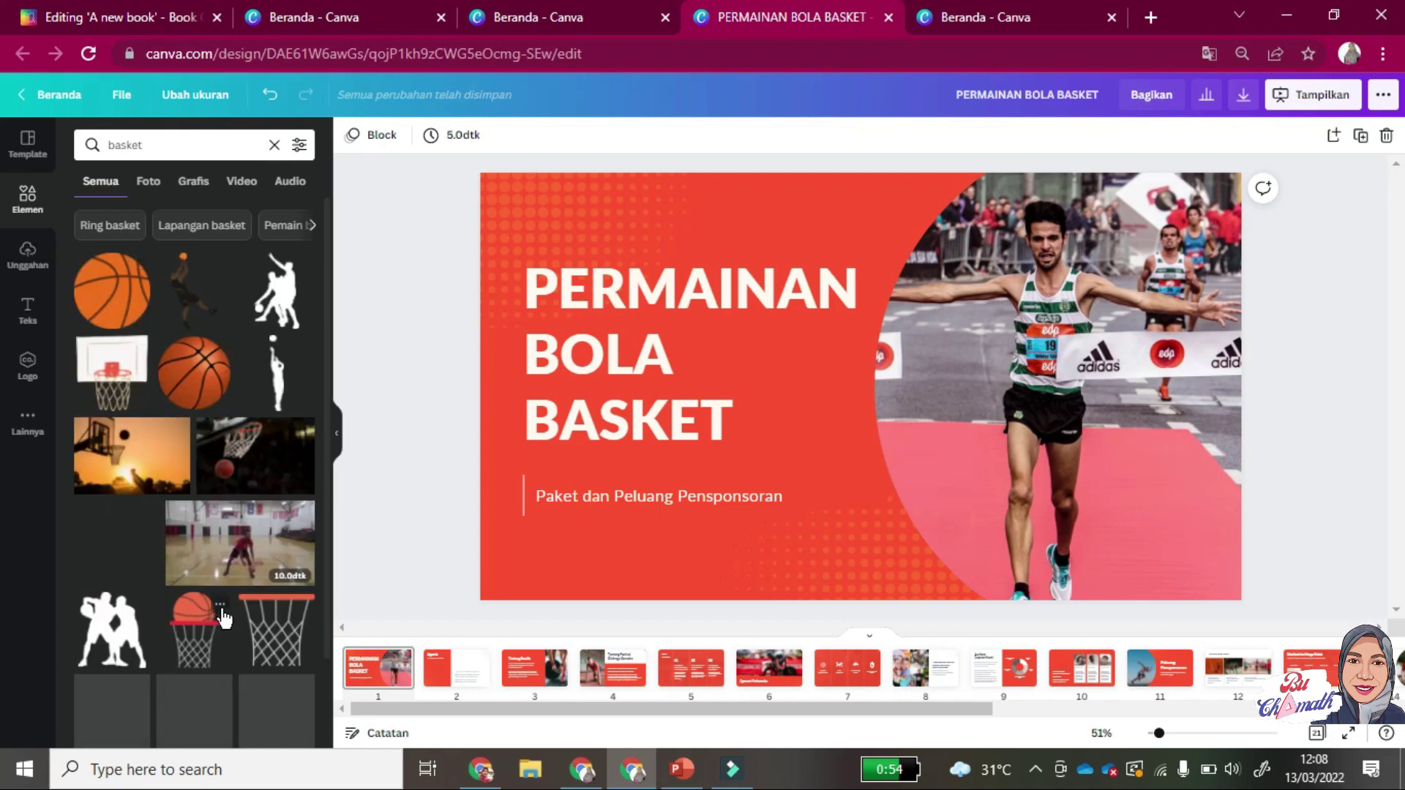
# Replace the runner picture in page 1's circular frame with the dark basketball hoop and ball photo from the photo results.
pyautogui.click(148, 183)
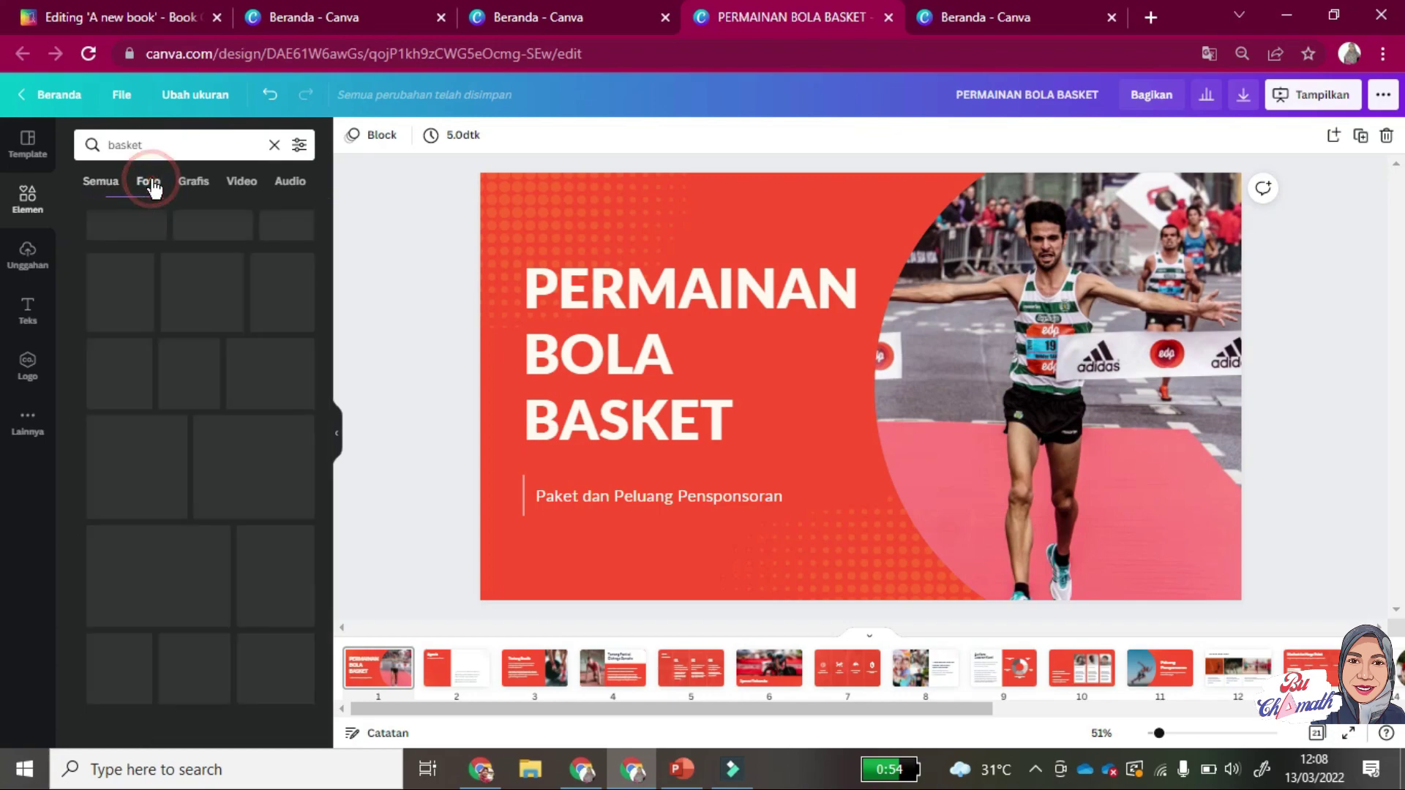
pyautogui.click(195, 186)
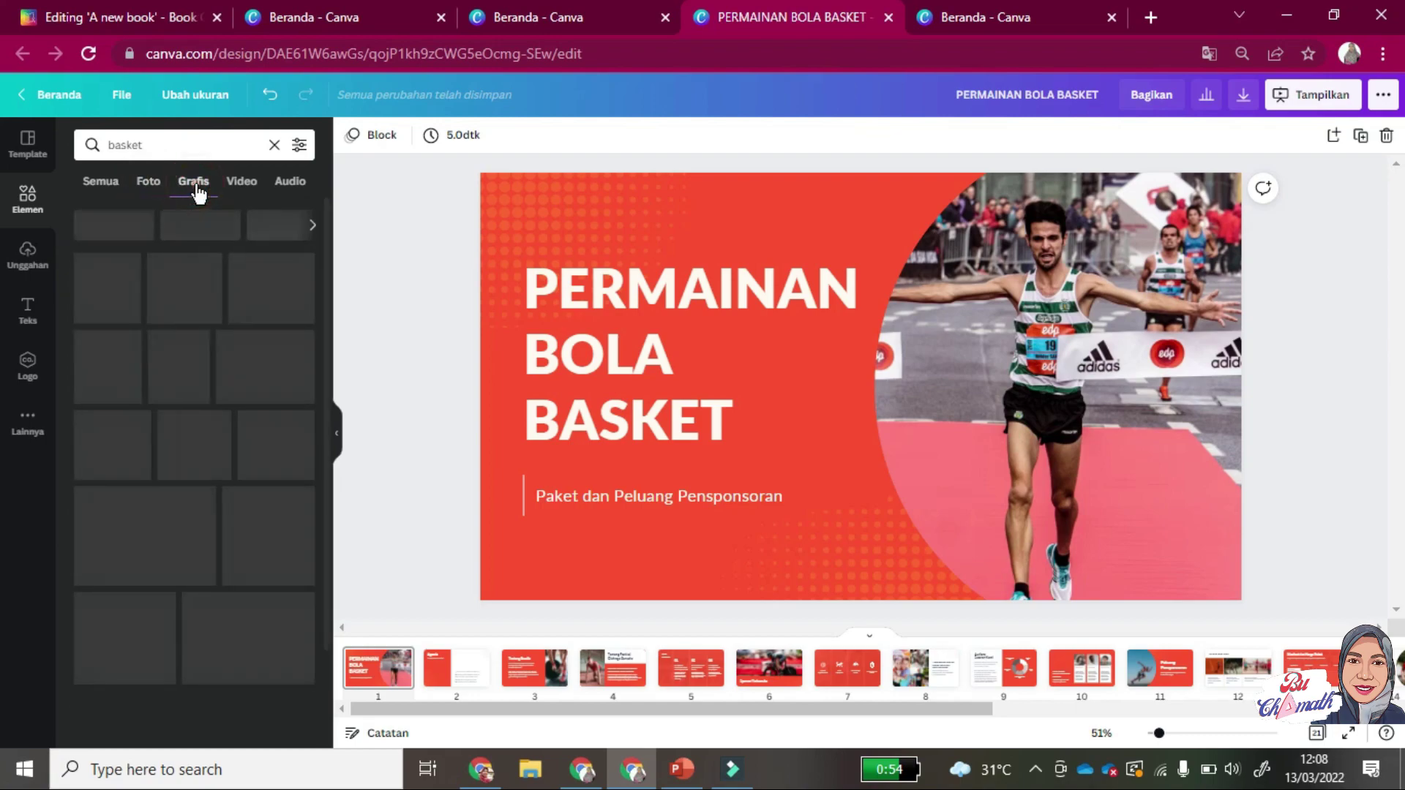
pyautogui.click(252, 184)
pyautogui.click(286, 185)
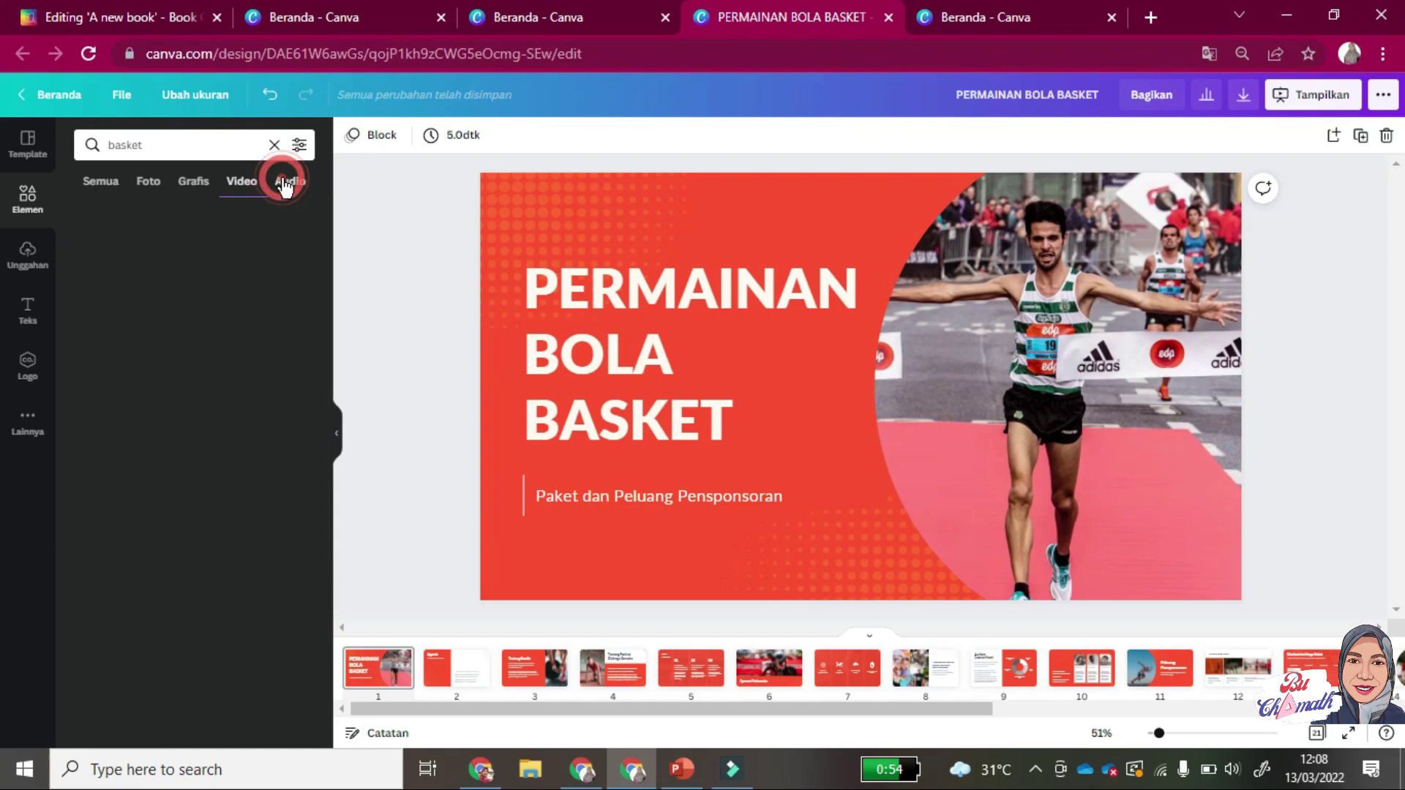
pyautogui.click(150, 194)
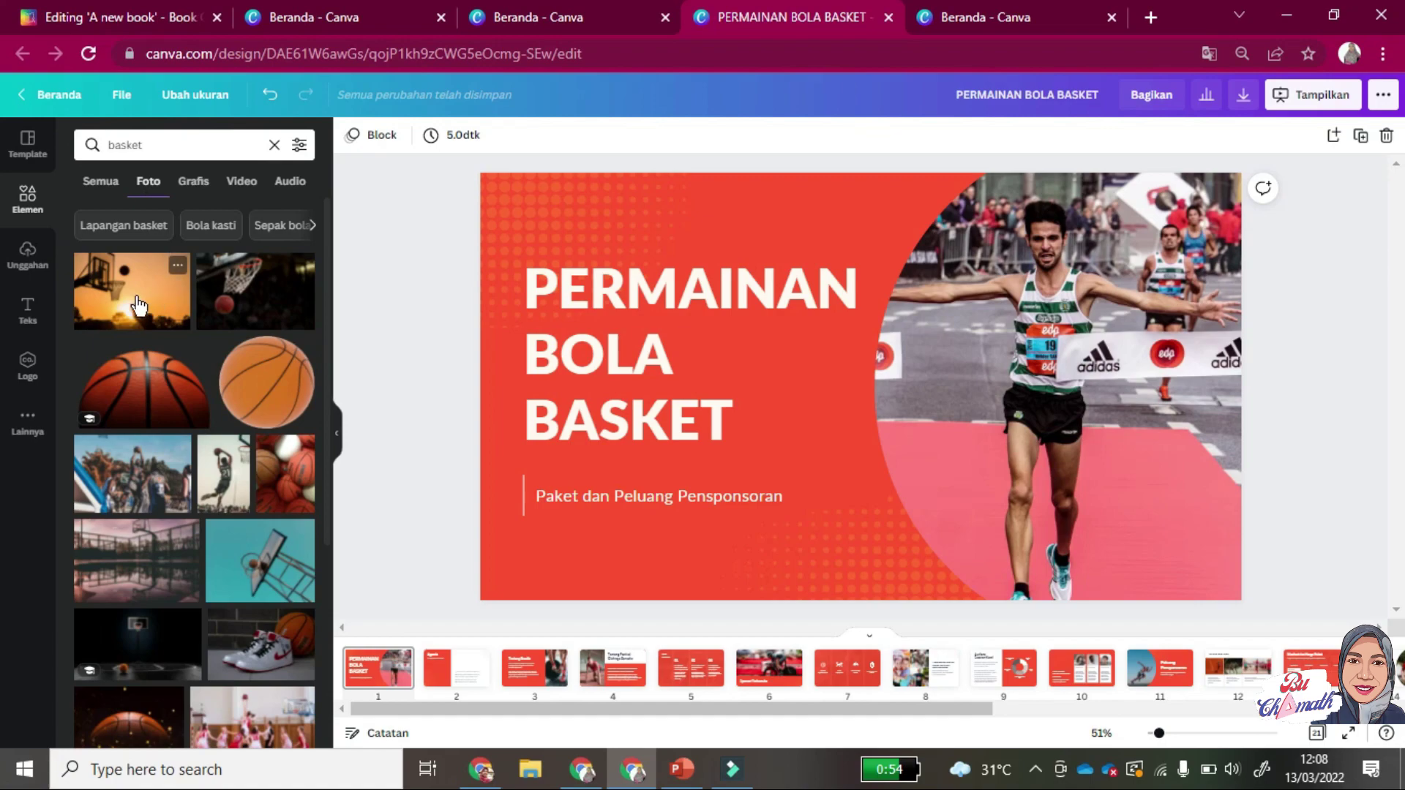
pyautogui.click(244, 303)
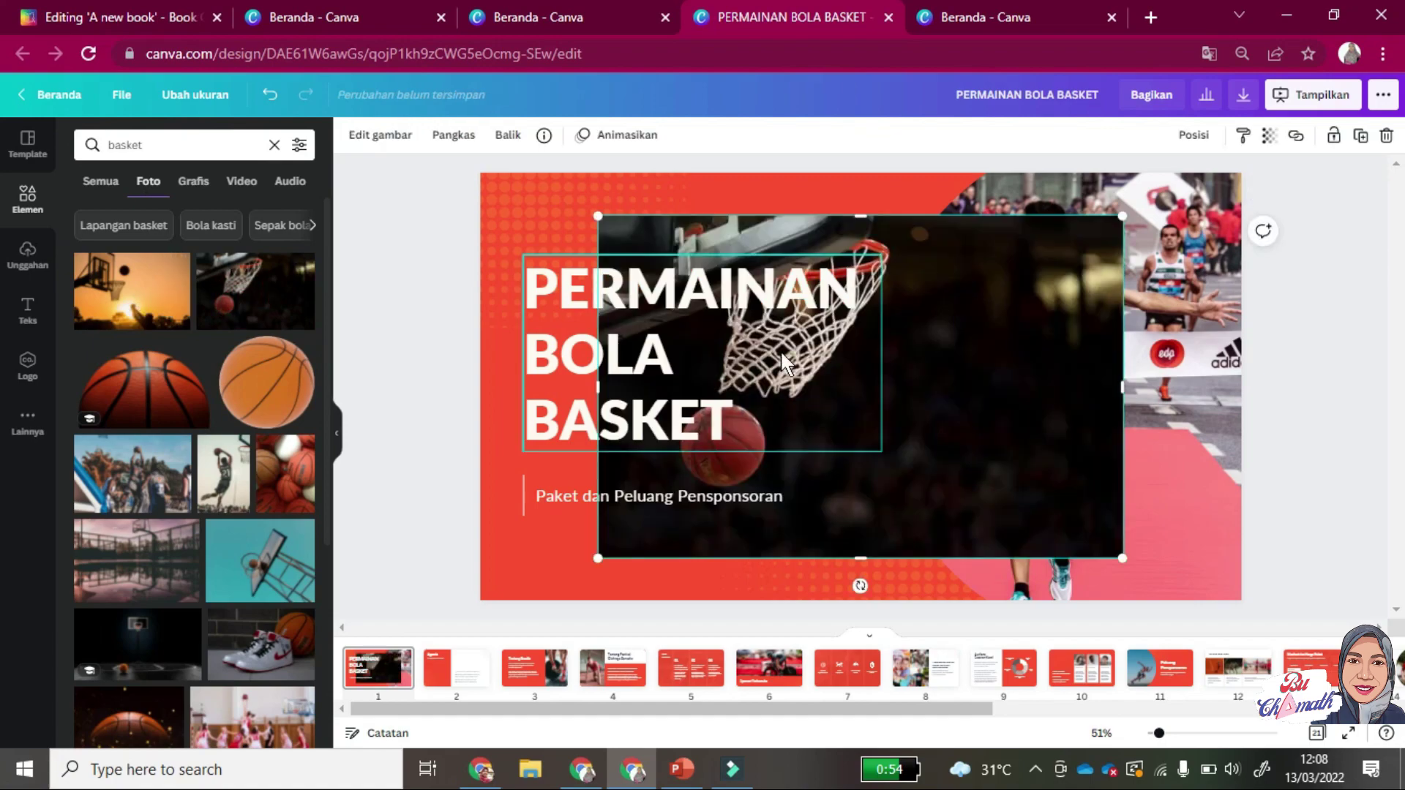
pyautogui.moveTo(949, 347); pyautogui.dragTo(991, 414)
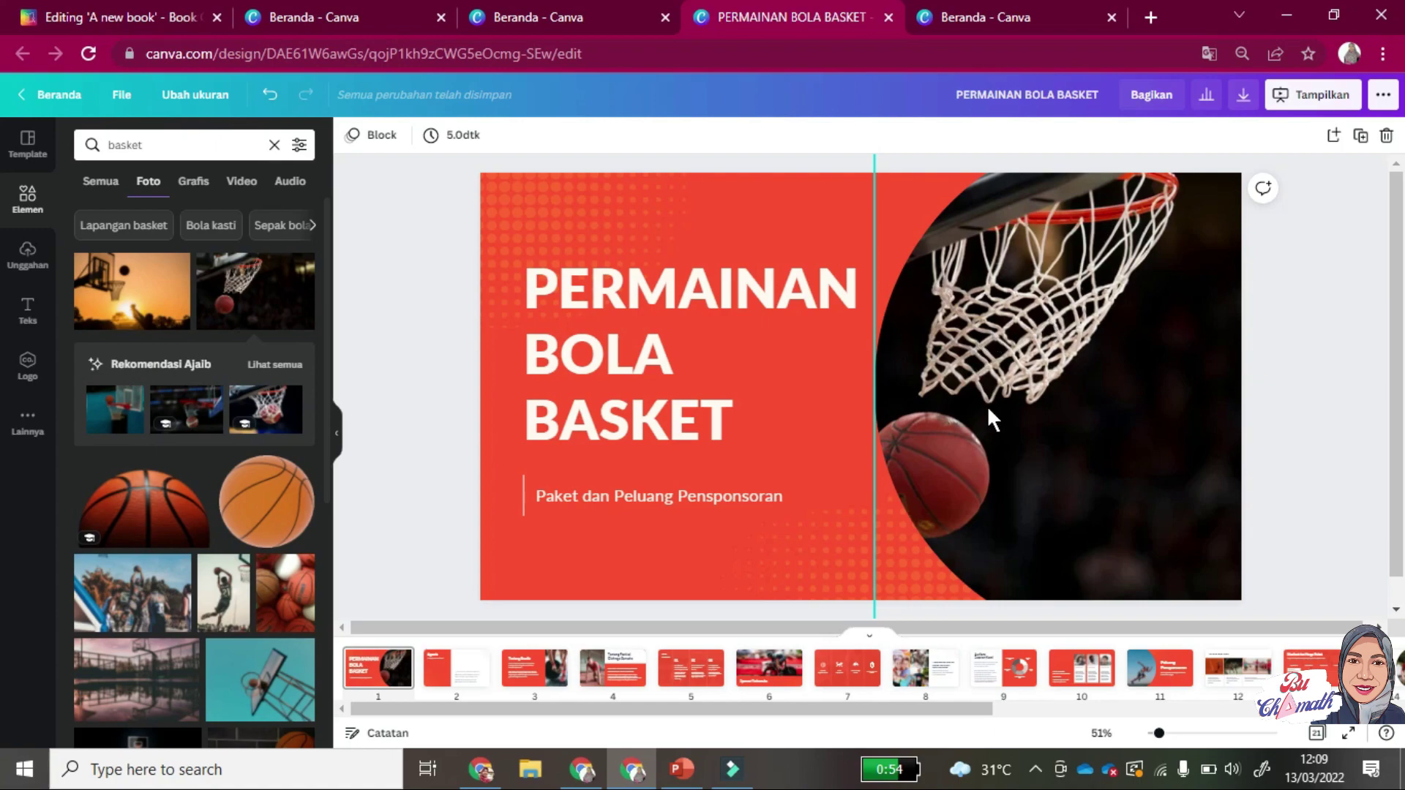
# Reposition the hoop photo inside page 1's circular frame so the whole basketball falls within the frame.
pyautogui.doubleClick(986, 372)
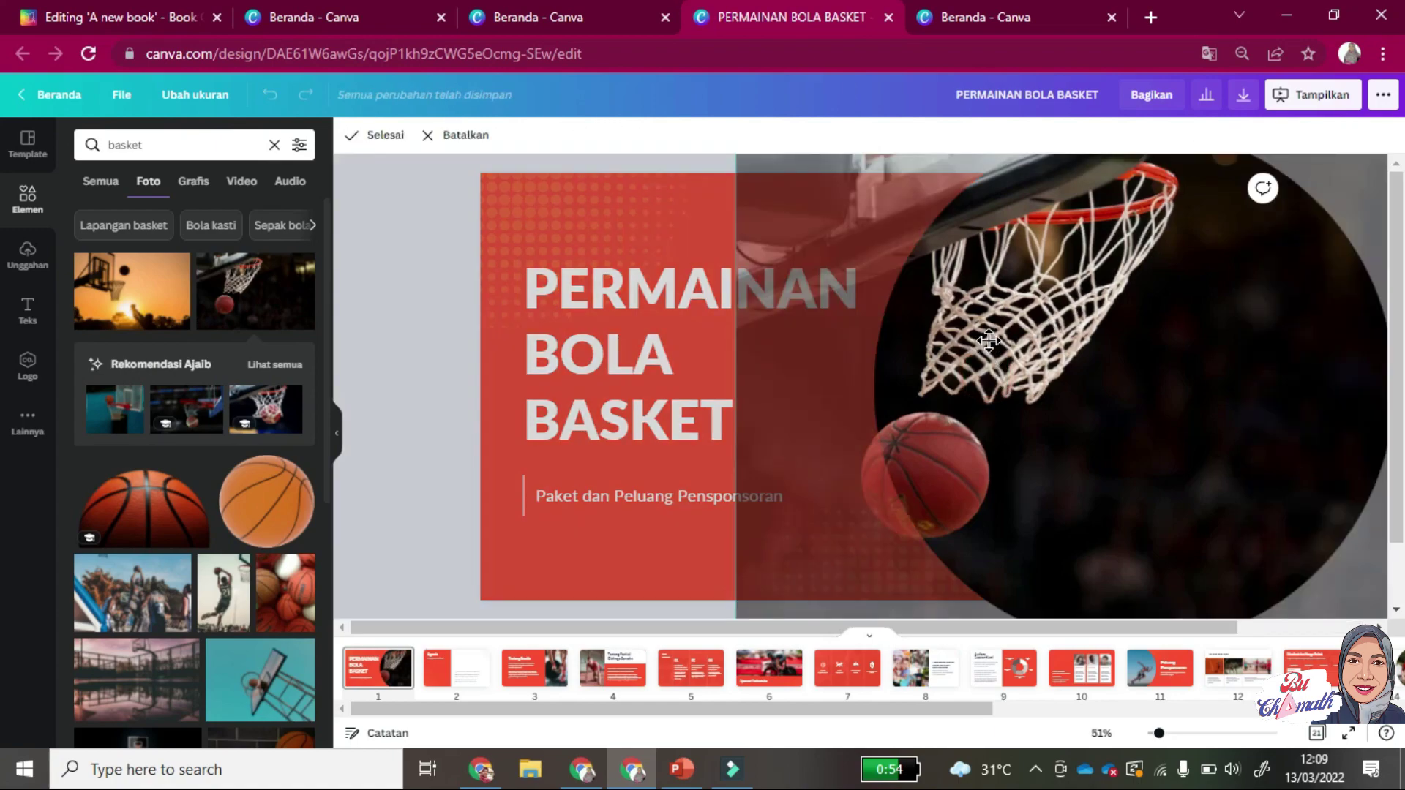
pyautogui.moveTo(993, 347); pyautogui.dragTo(978, 428)
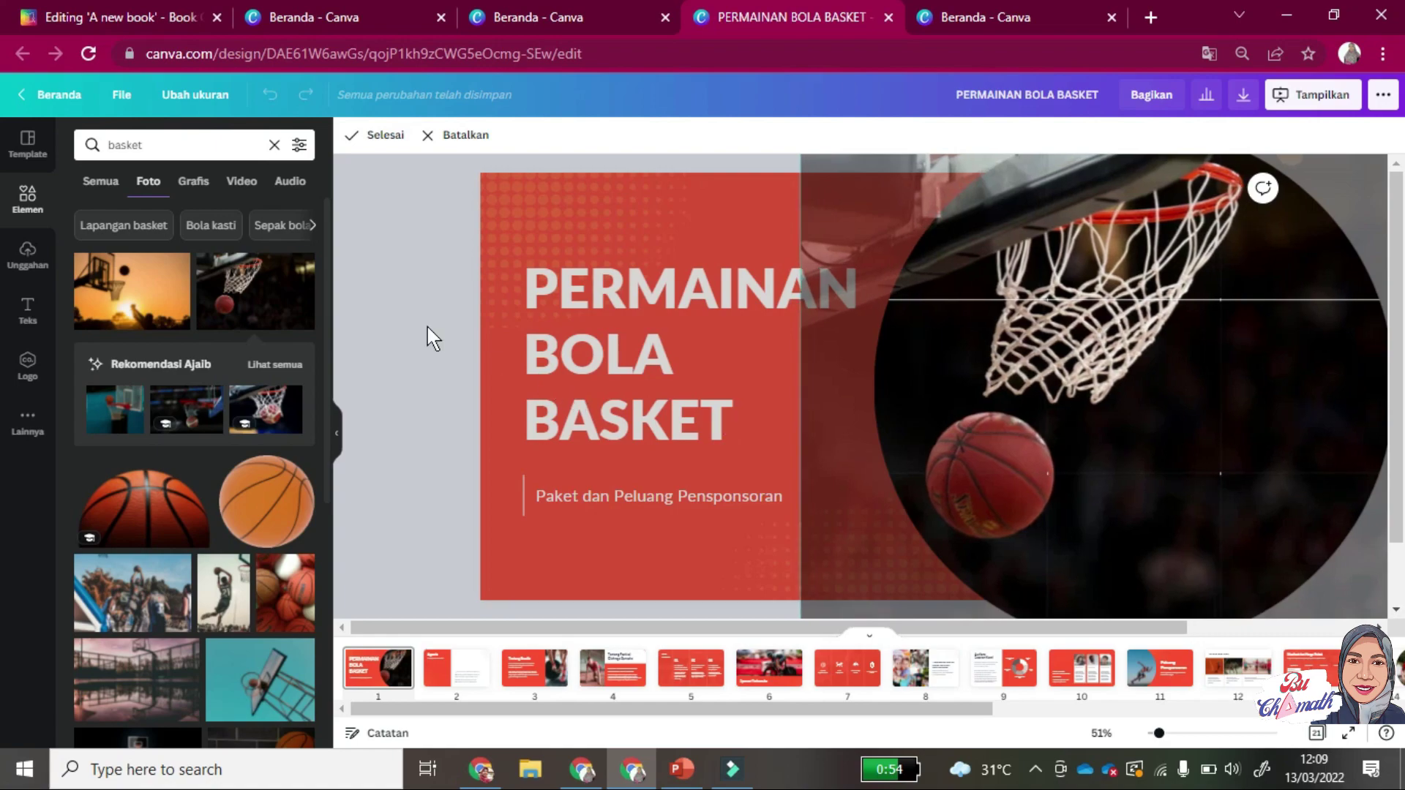
pyautogui.click(410, 317)
pyautogui.click(407, 310)
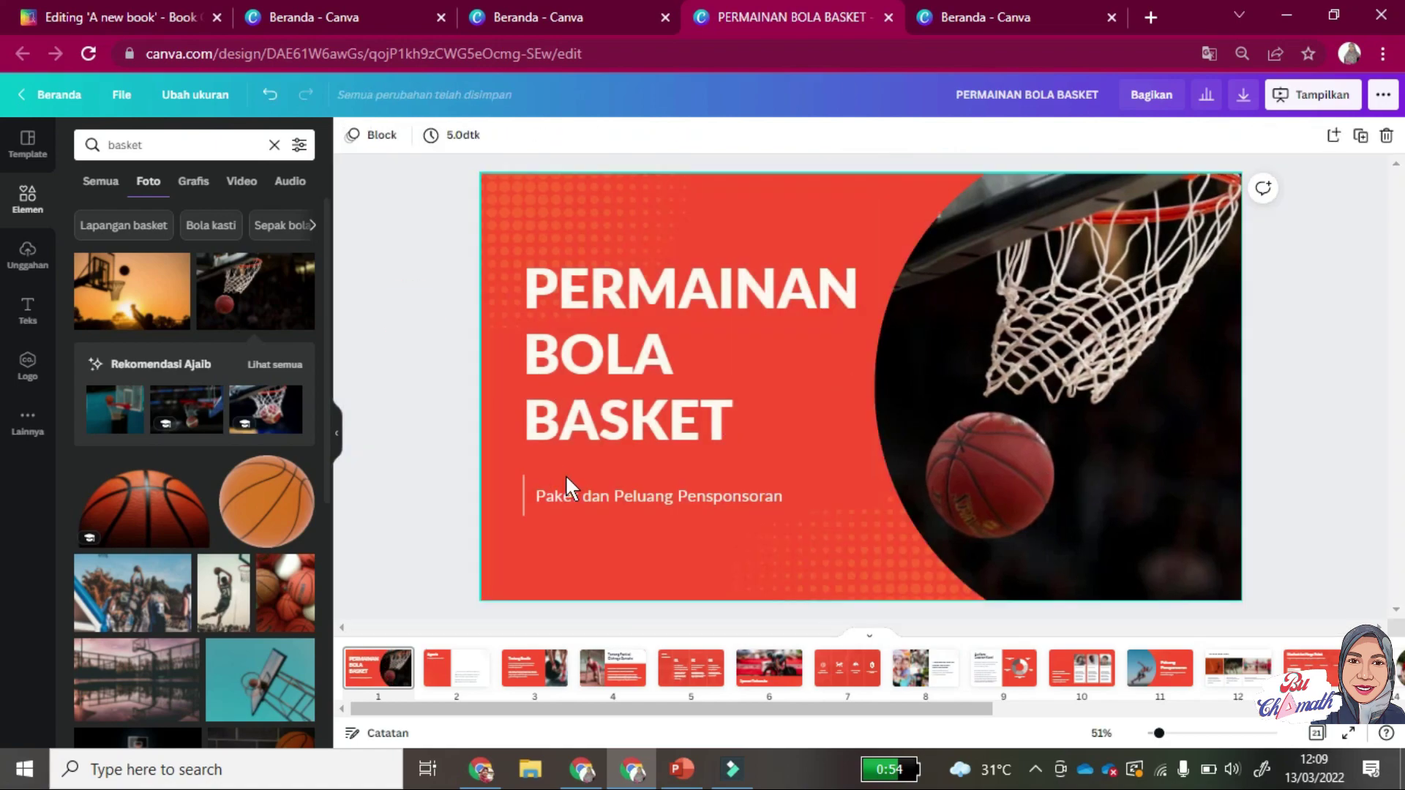
# Replace the subtitle "Paket dan Peluang Pensponsoran" on page 1 with the presenter's name.
pyautogui.click(613, 484)
pyautogui.click(594, 489)
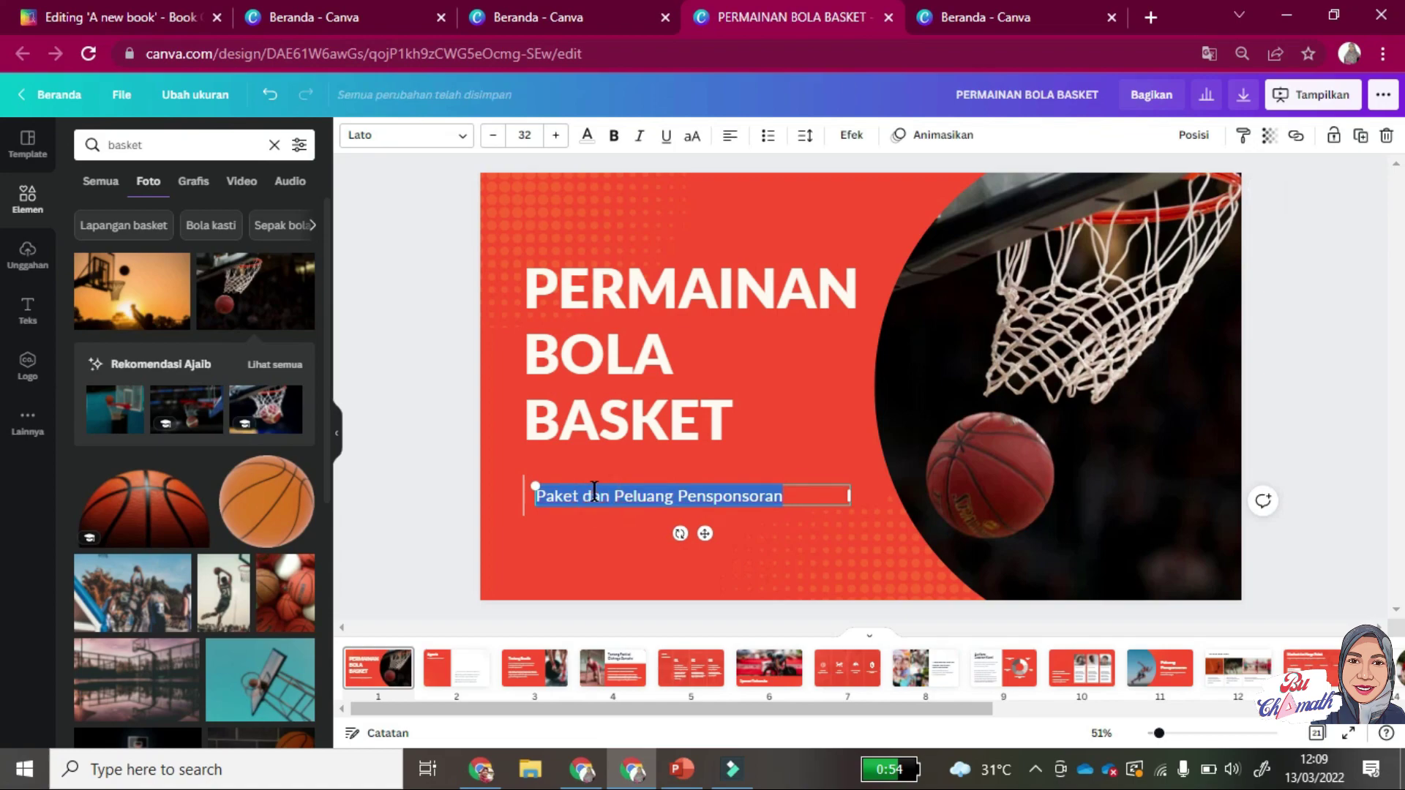
pyautogui.write('Nusr')
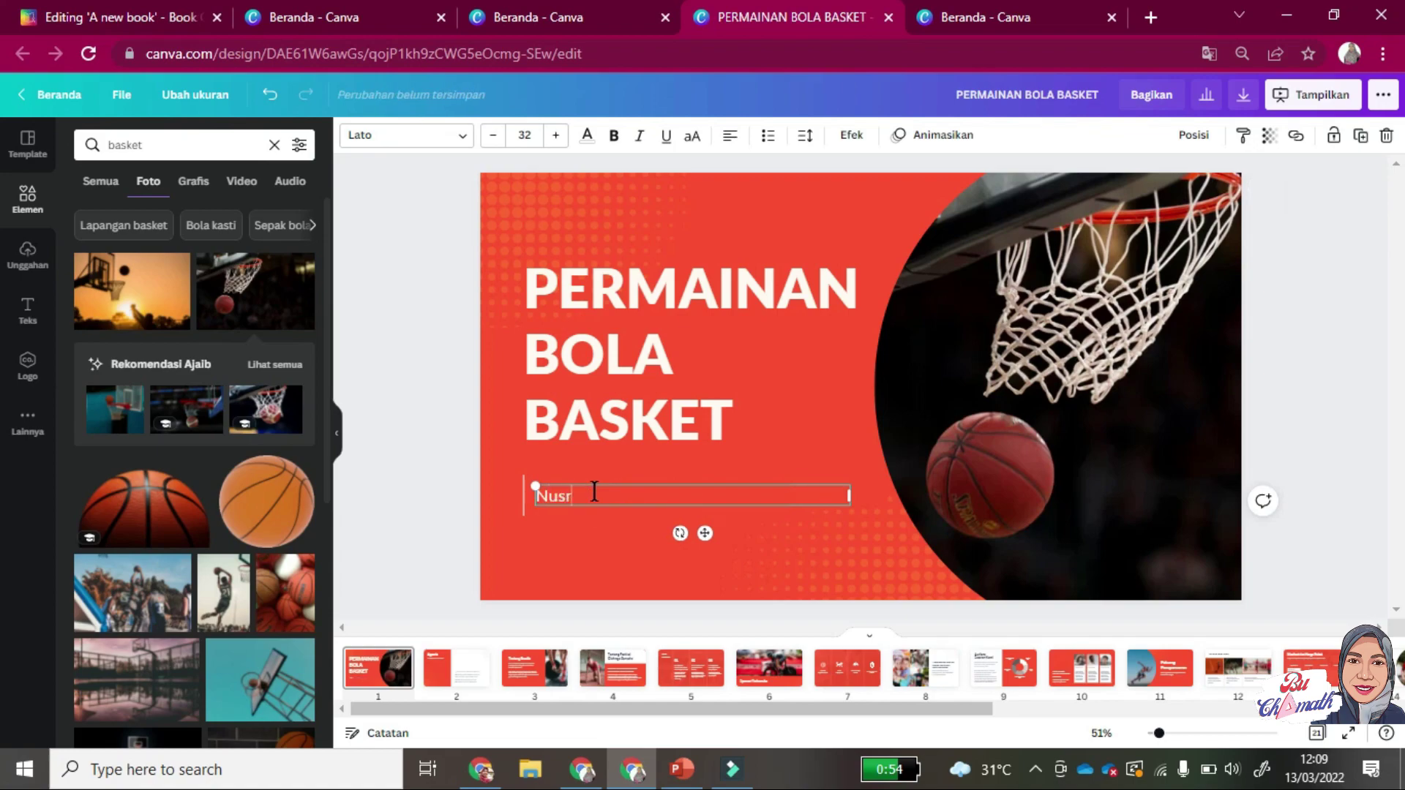
pyautogui.press('BackSpace')
pyautogui.press('BackSpace')
pyautogui.write('rsya')
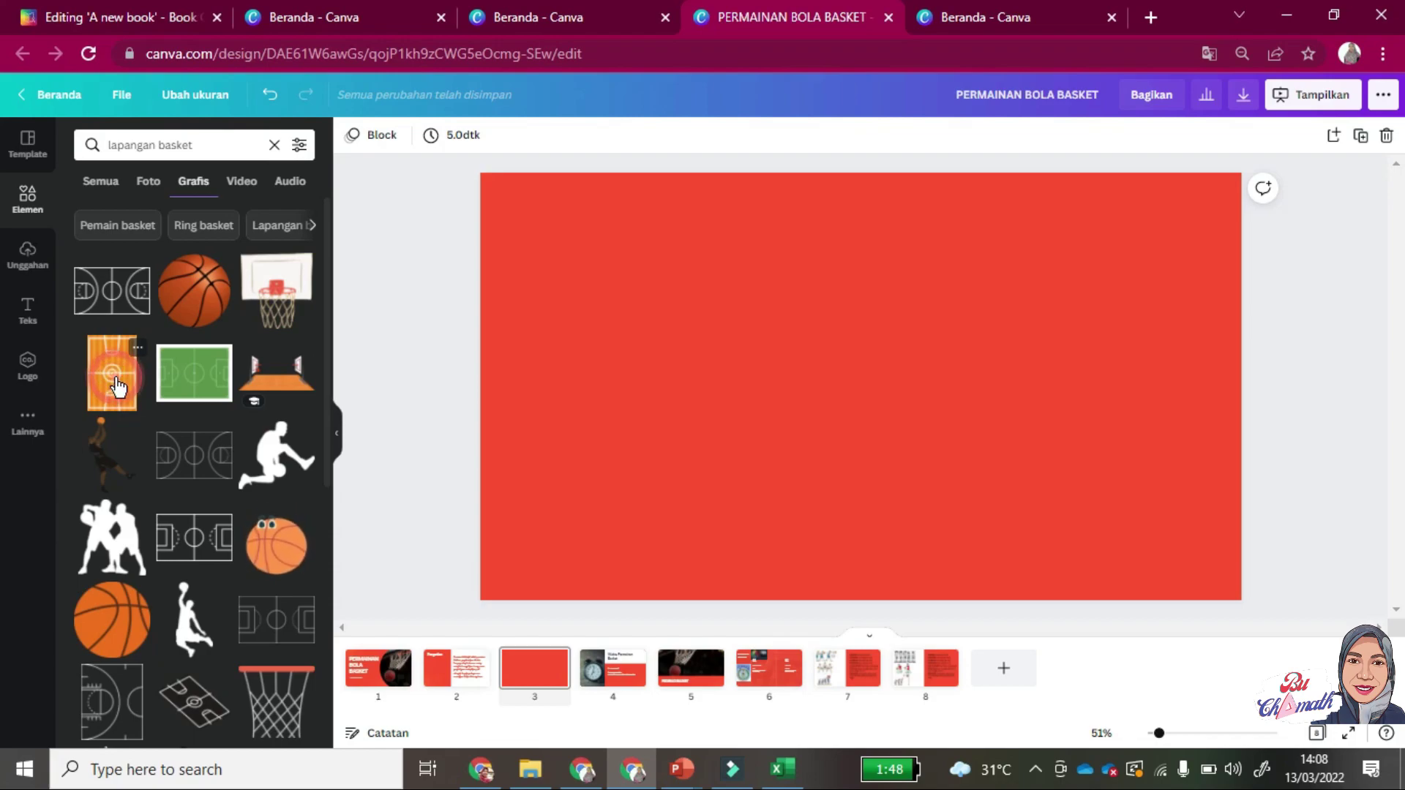
pyautogui.click(114, 383)
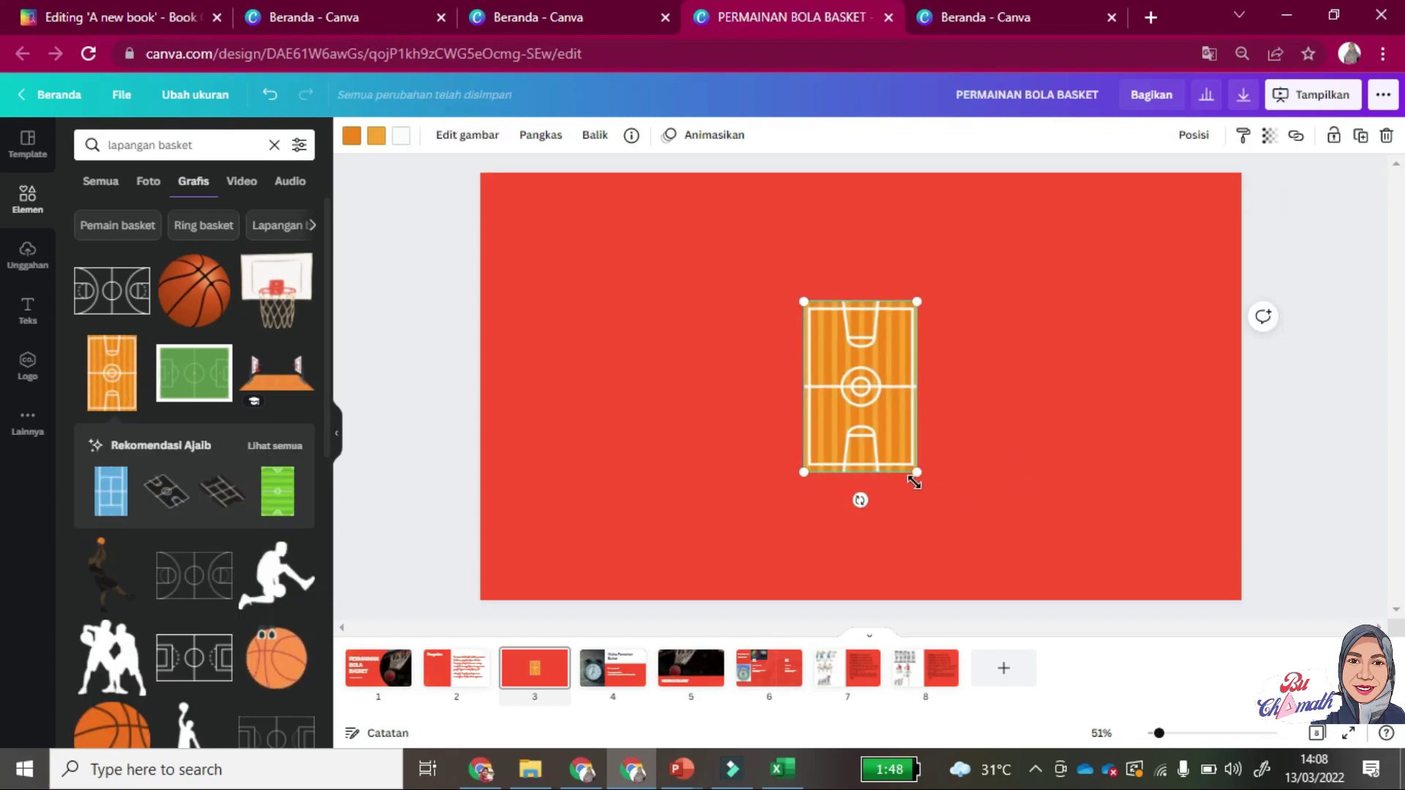
pyautogui.moveTo(914, 481); pyautogui.dragTo(1011, 587)
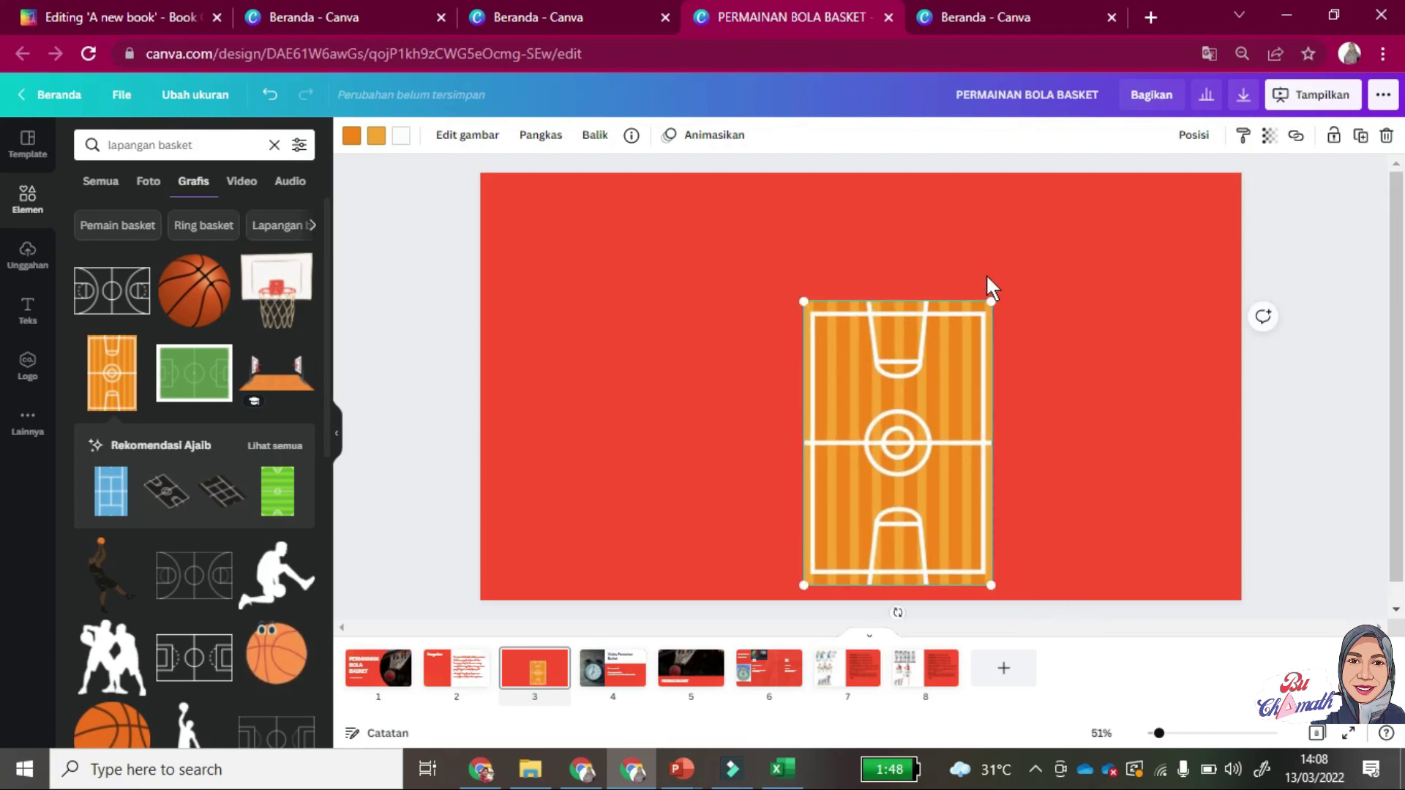
pyautogui.moveTo(990, 300); pyautogui.dragTo(1089, 178)
pyautogui.moveTo(805, 588); pyautogui.dragTo(798, 594)
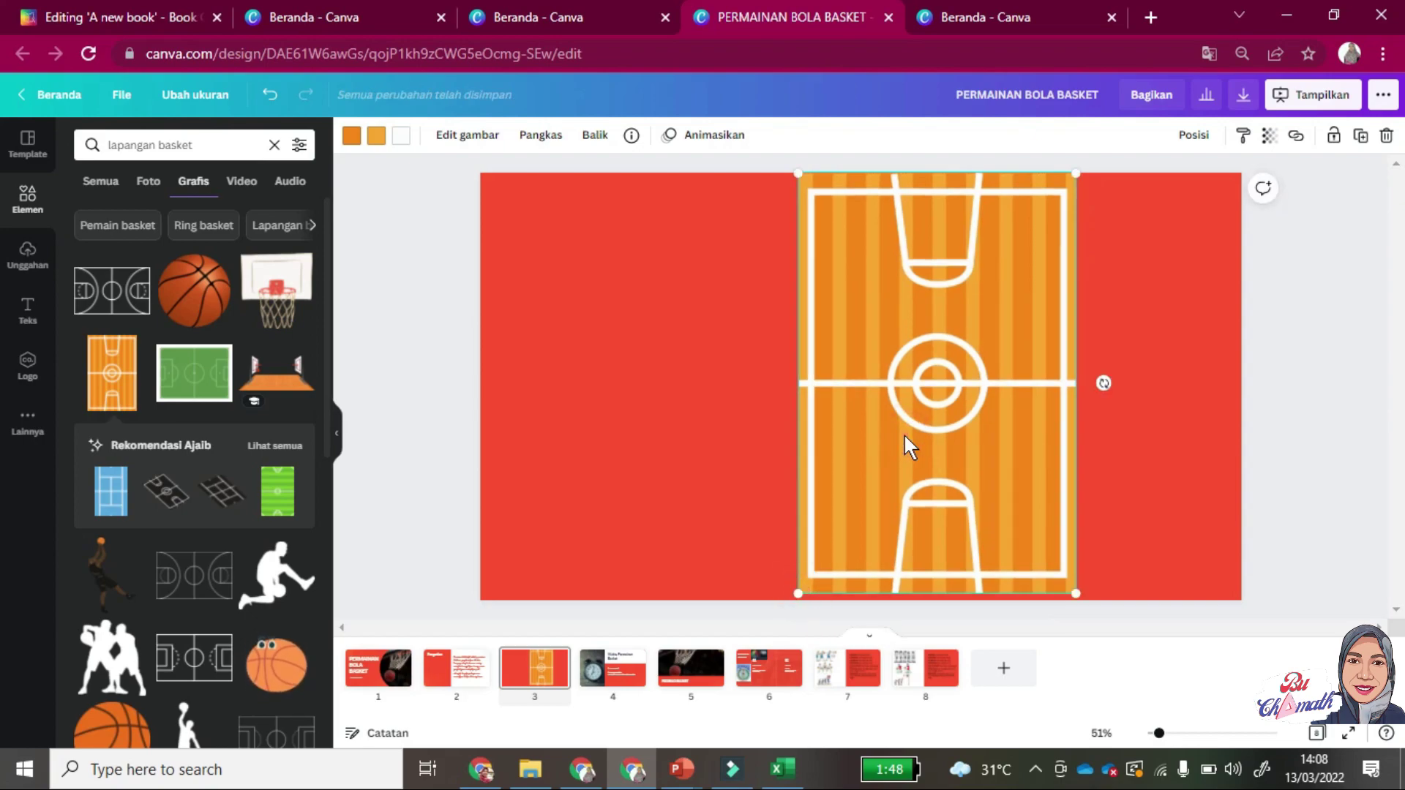
pyautogui.press('Delete')
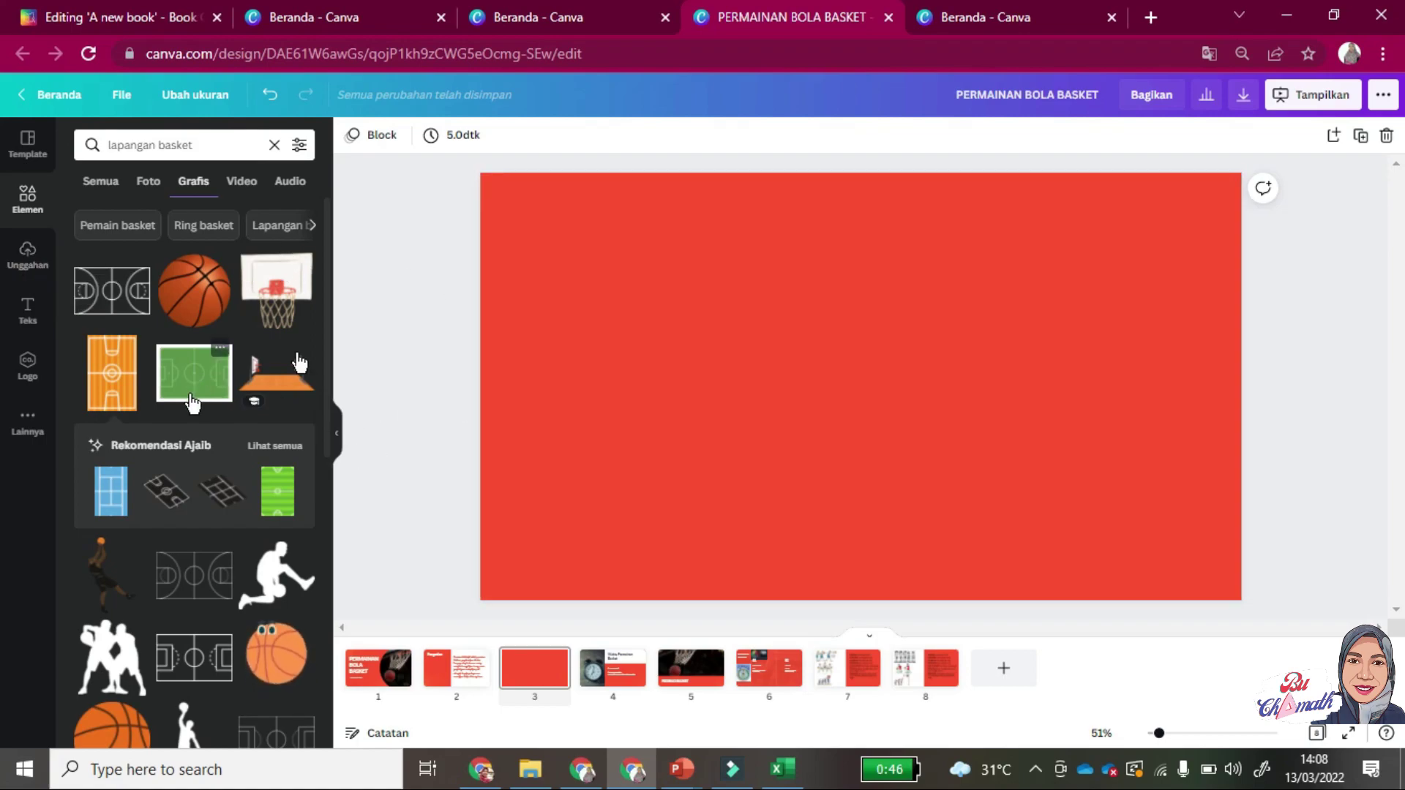
pyautogui.moveTo(327, 341); pyautogui.dragTo(338, 497)
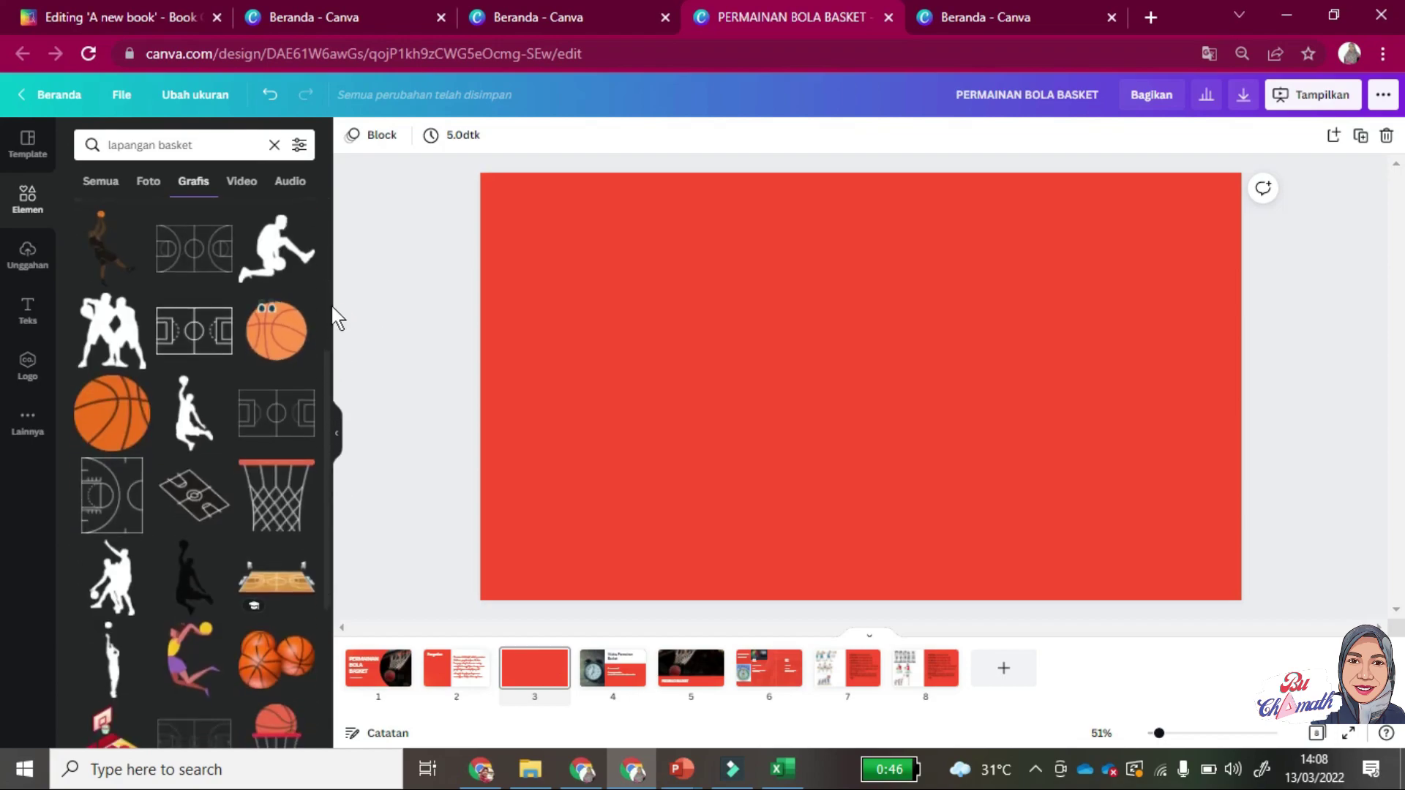
pyautogui.scroll(5, 333, 292)
# Add the uploaded brown basketball court image to page 3 and enlarge it to fill the whole page.
pyautogui.click(25, 275)
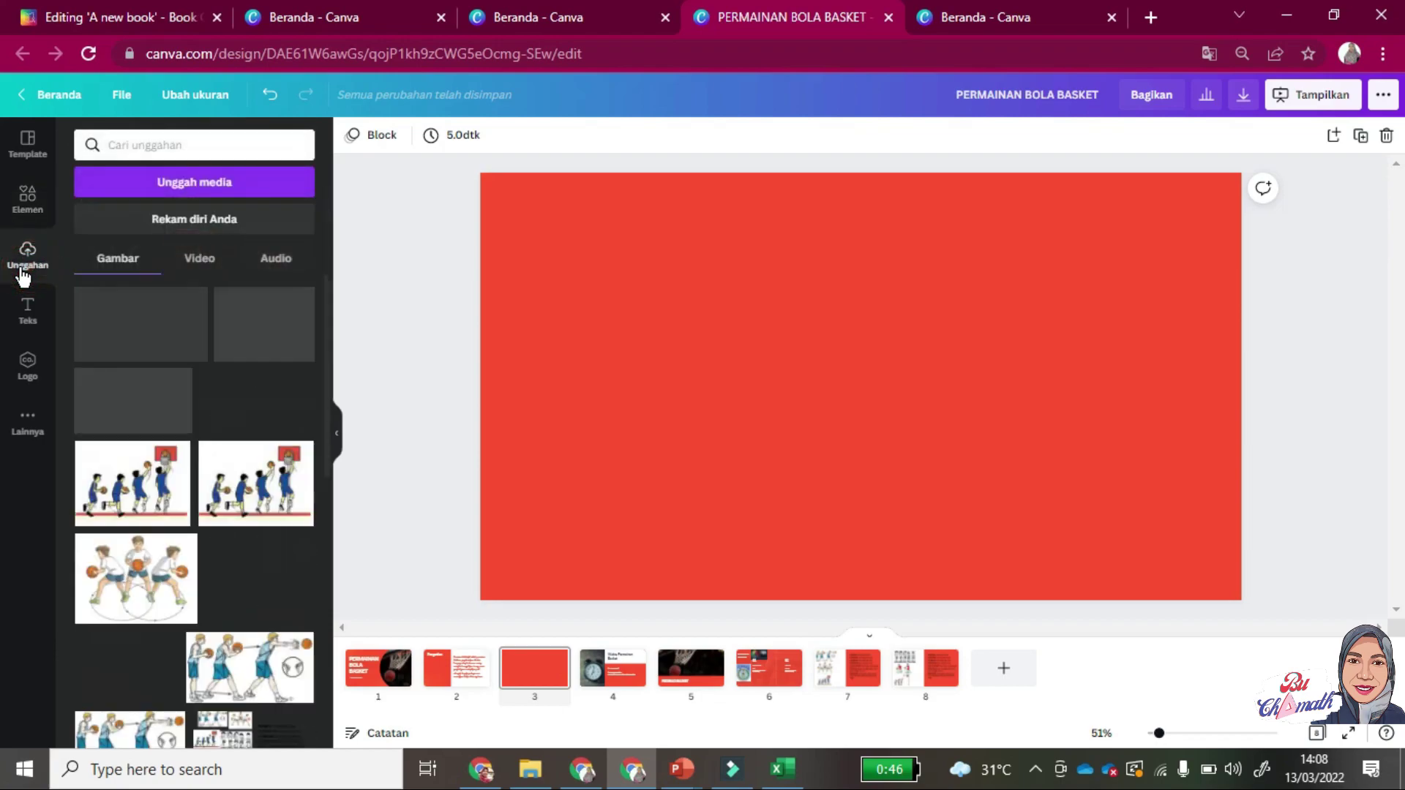
pyautogui.click(154, 338)
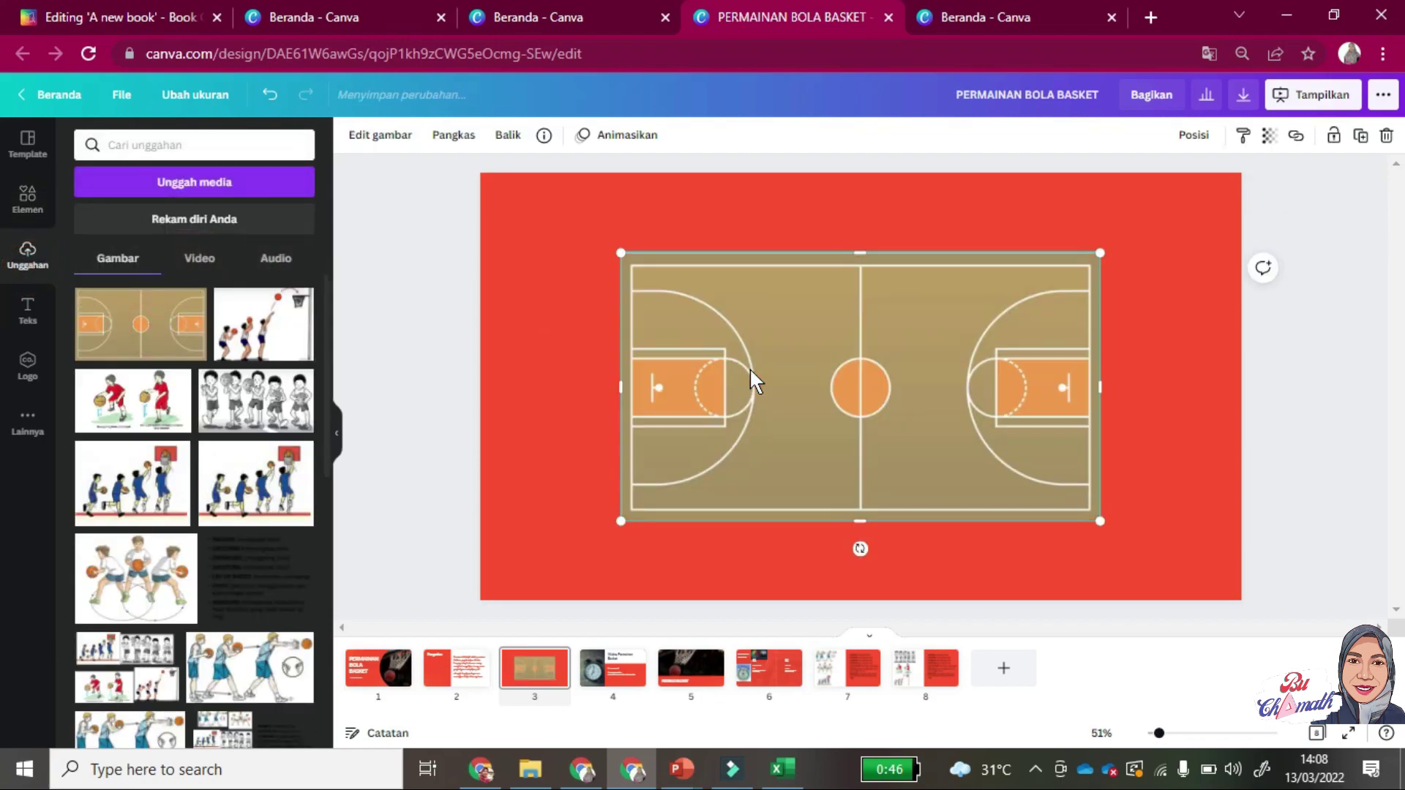
pyautogui.moveTo(619, 250); pyautogui.dragTo(480, 176)
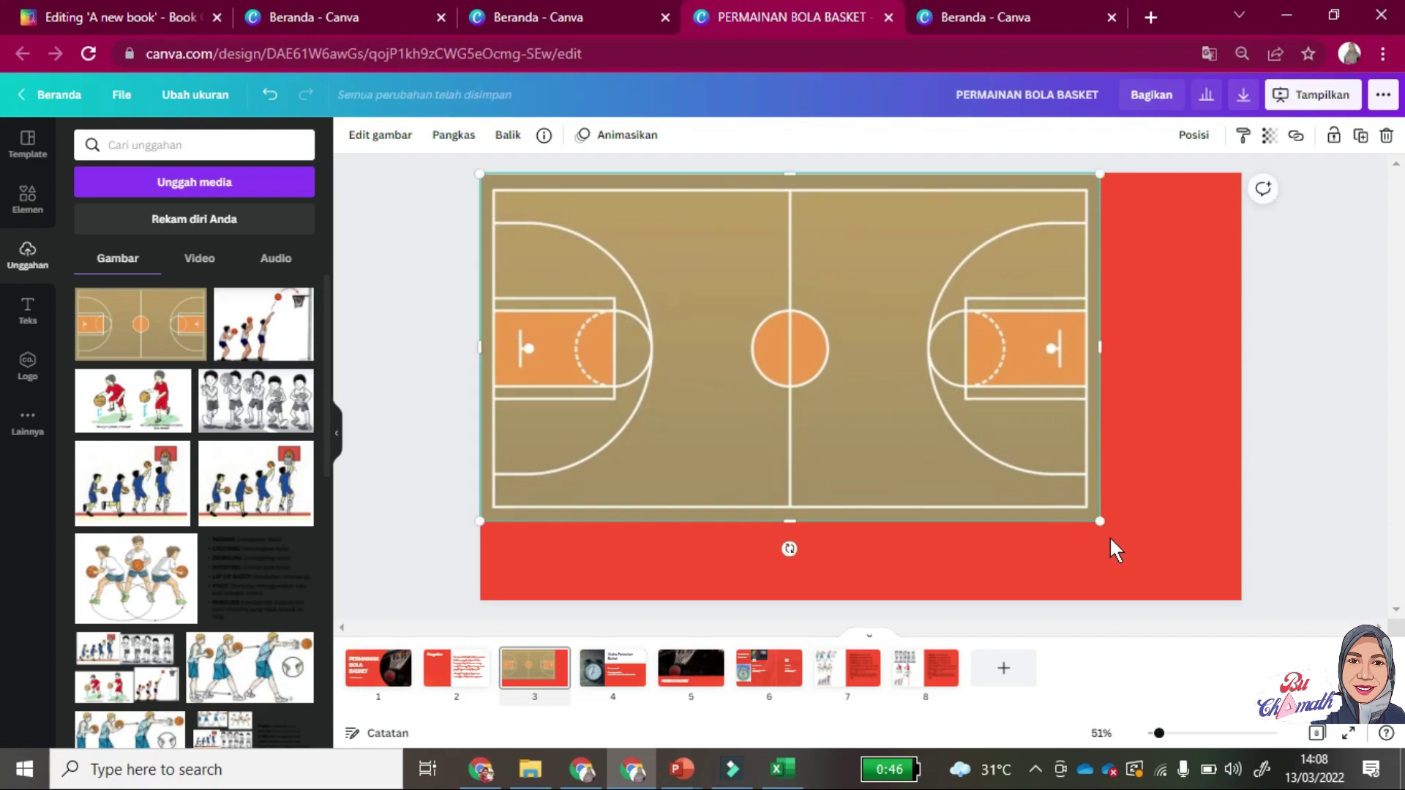
pyautogui.moveTo(1100, 520); pyautogui.dragTo(1229, 631)
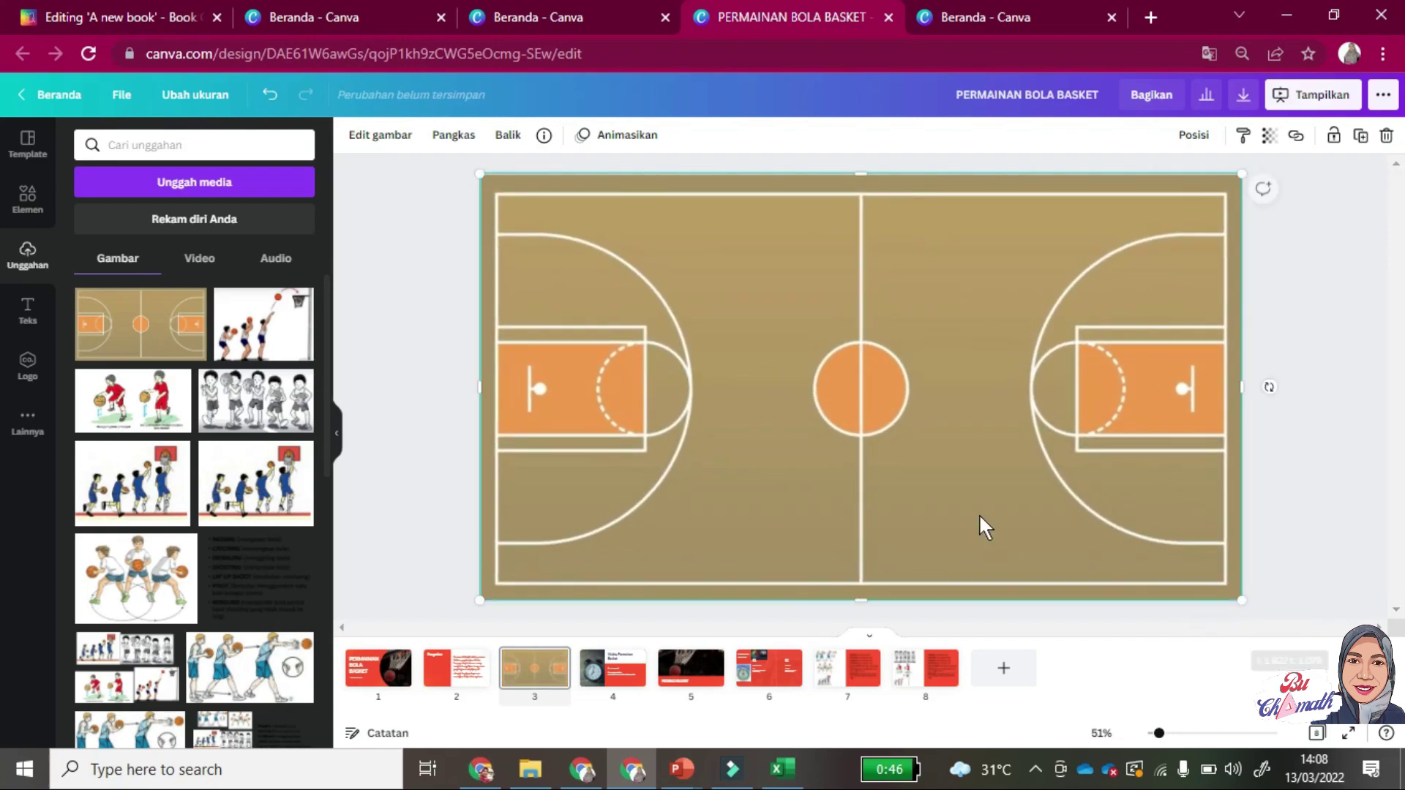
pyautogui.click(415, 236)
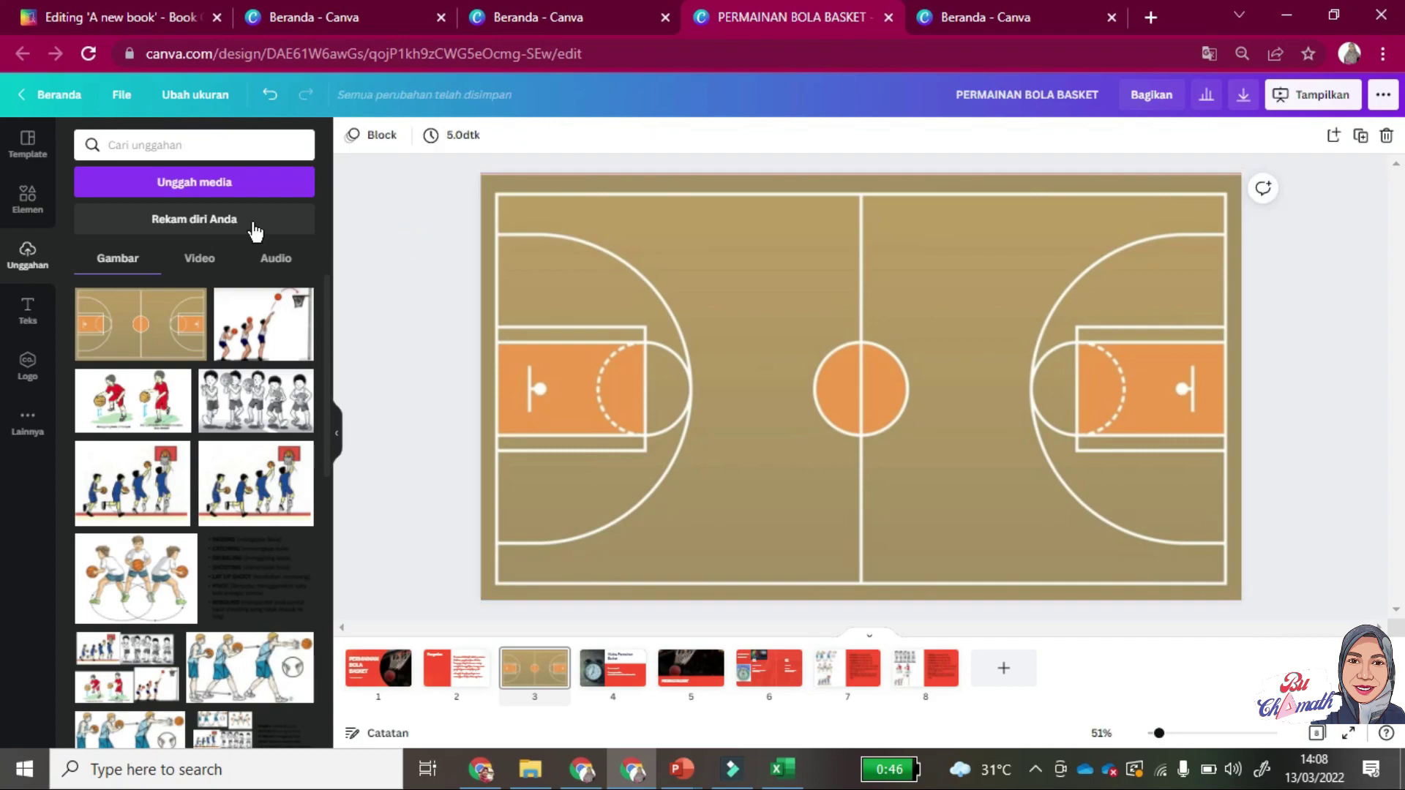
# Add a subheading reading "28 meter" to page 3 and place it at the middle of the court's upper edge.
pyautogui.click(28, 313)
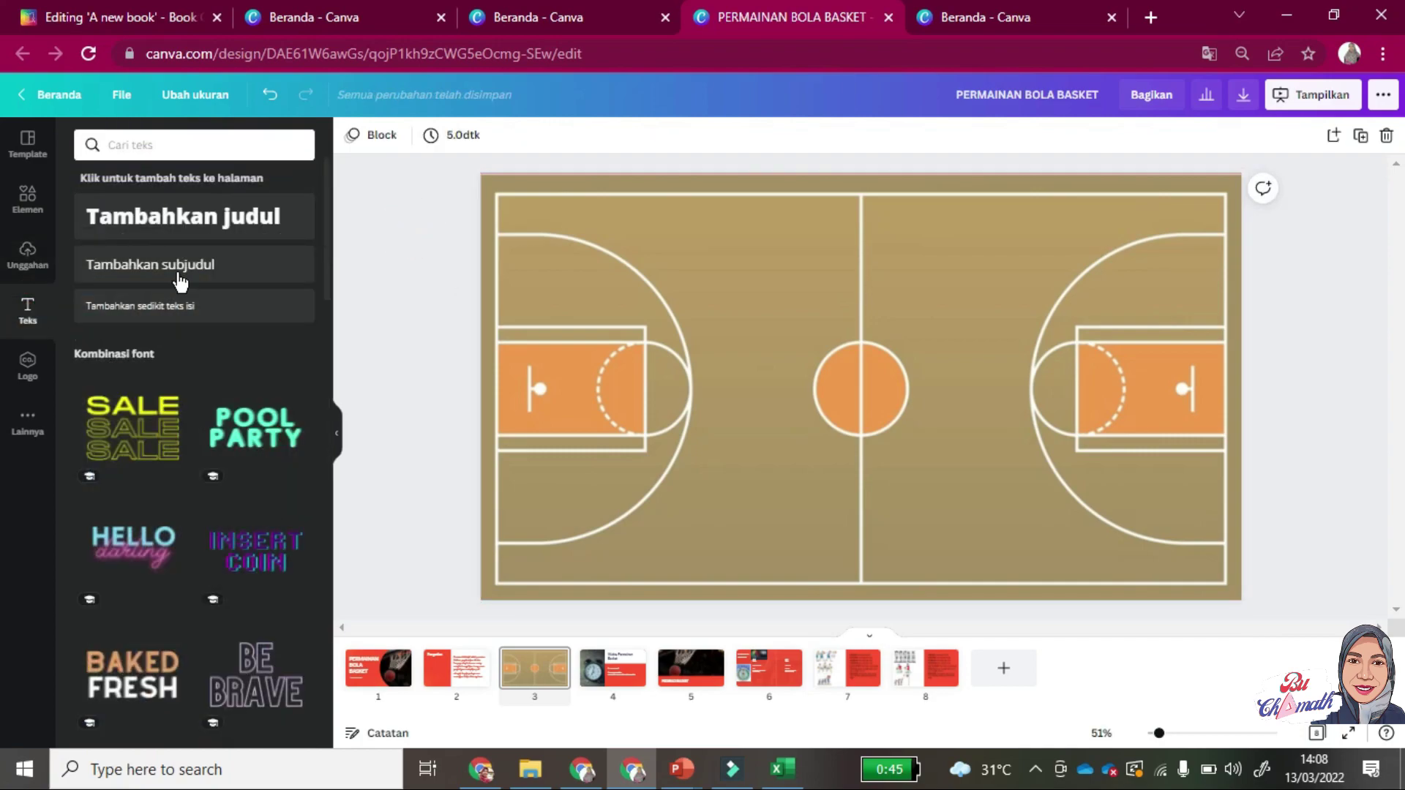
pyautogui.click(246, 266)
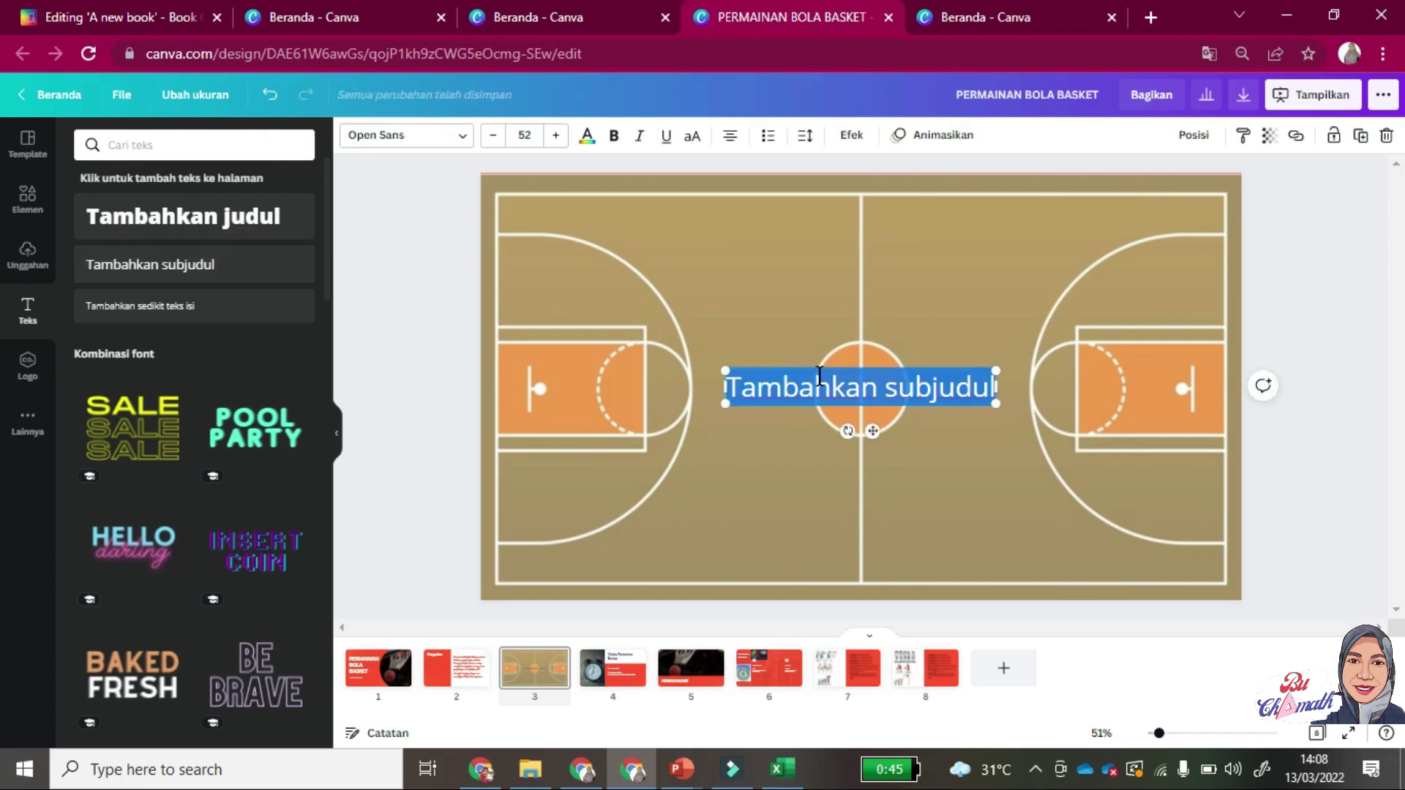
pyautogui.write('28')
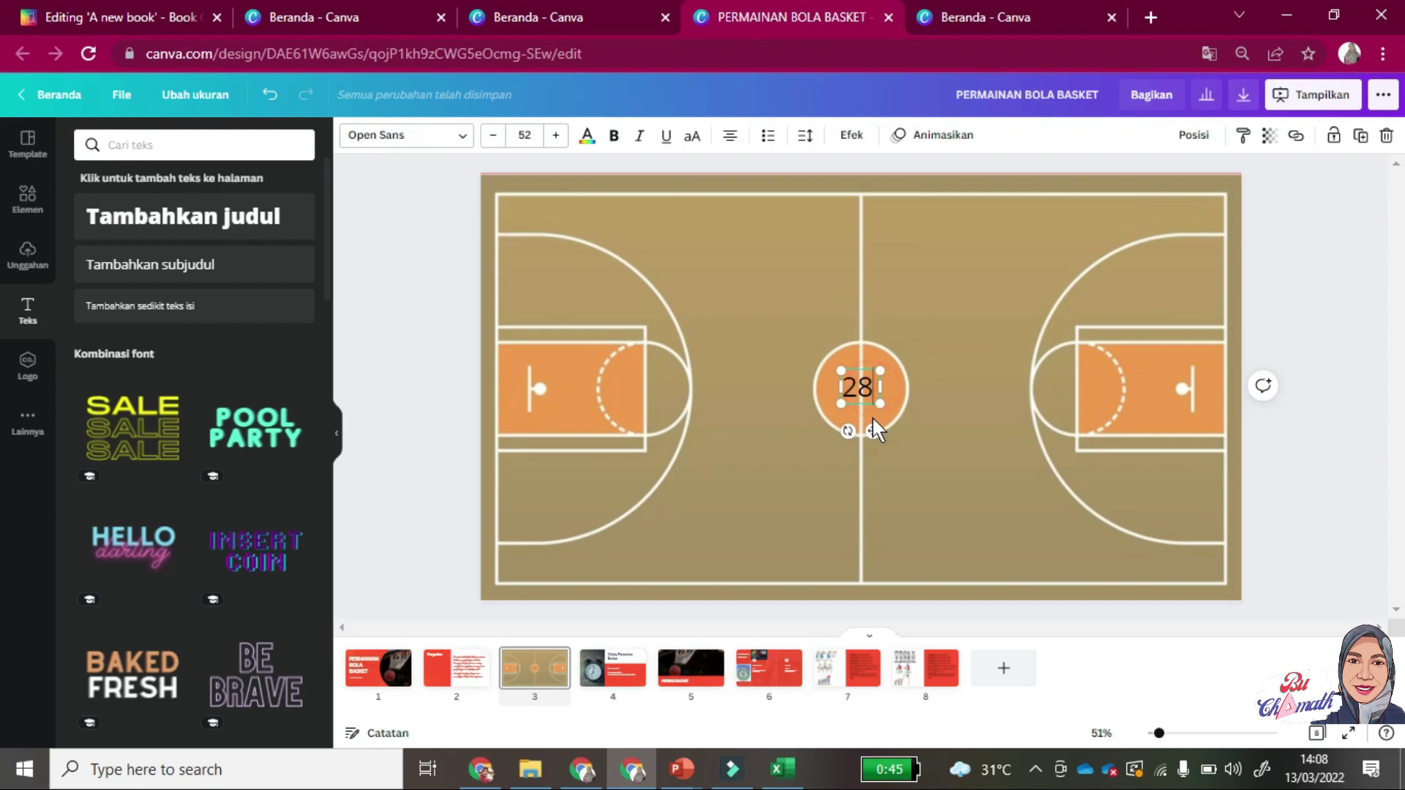
pyautogui.write(' meter')
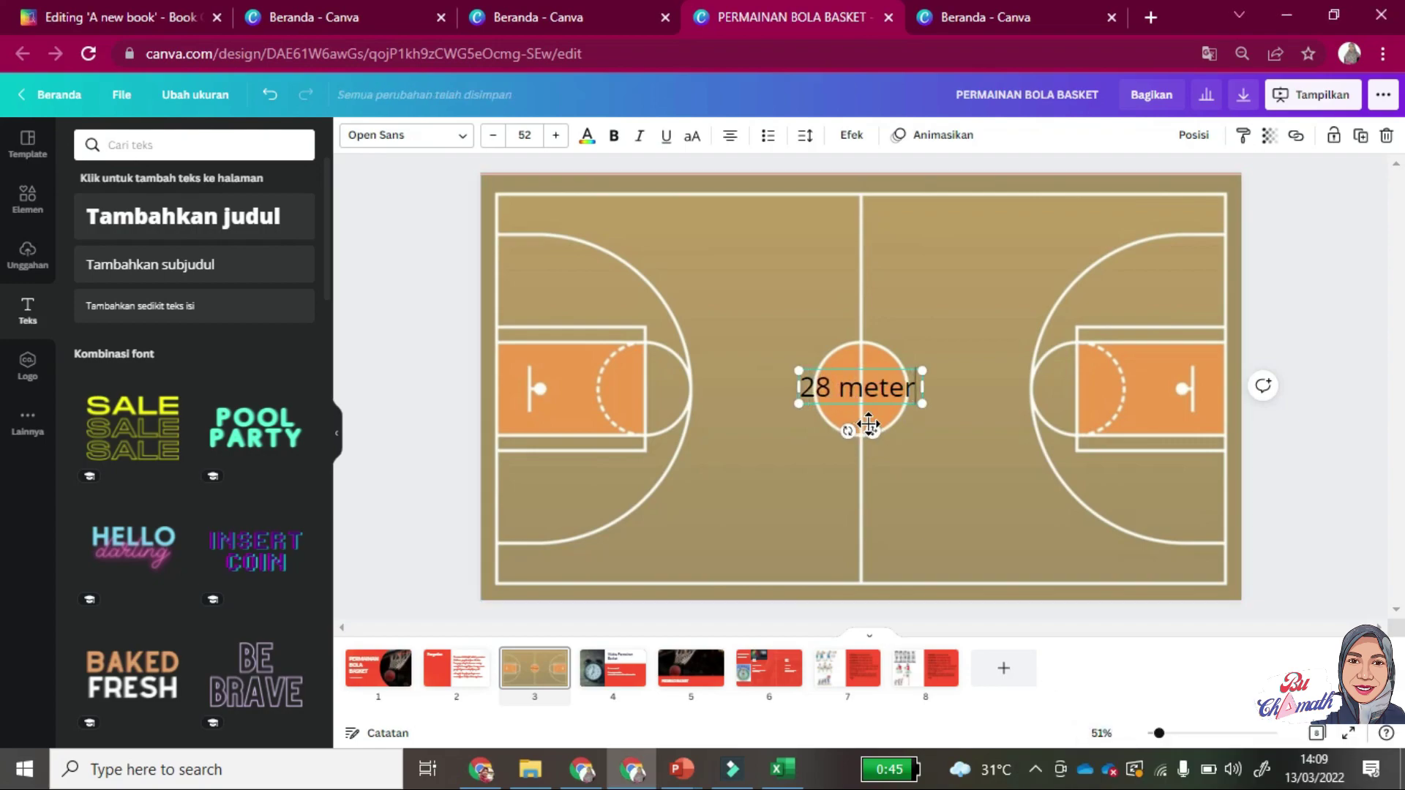
pyautogui.moveTo(869, 424); pyautogui.dragTo(855, 245)
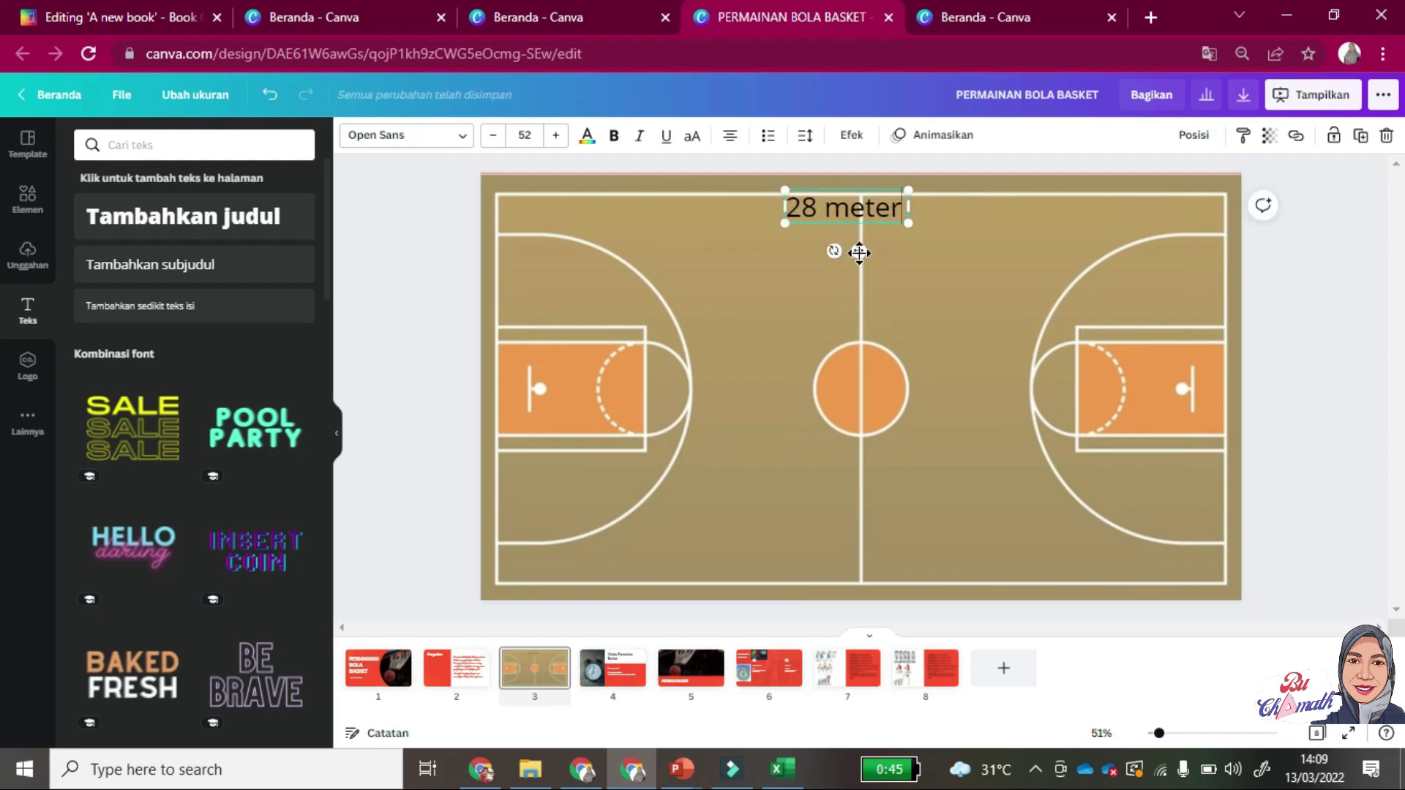
pyautogui.click(766, 251)
# Duplicate the "28 meter" label, change the copy to "15 meter", and rotate it vertically along the court's left edge.
pyautogui.click(848, 223)
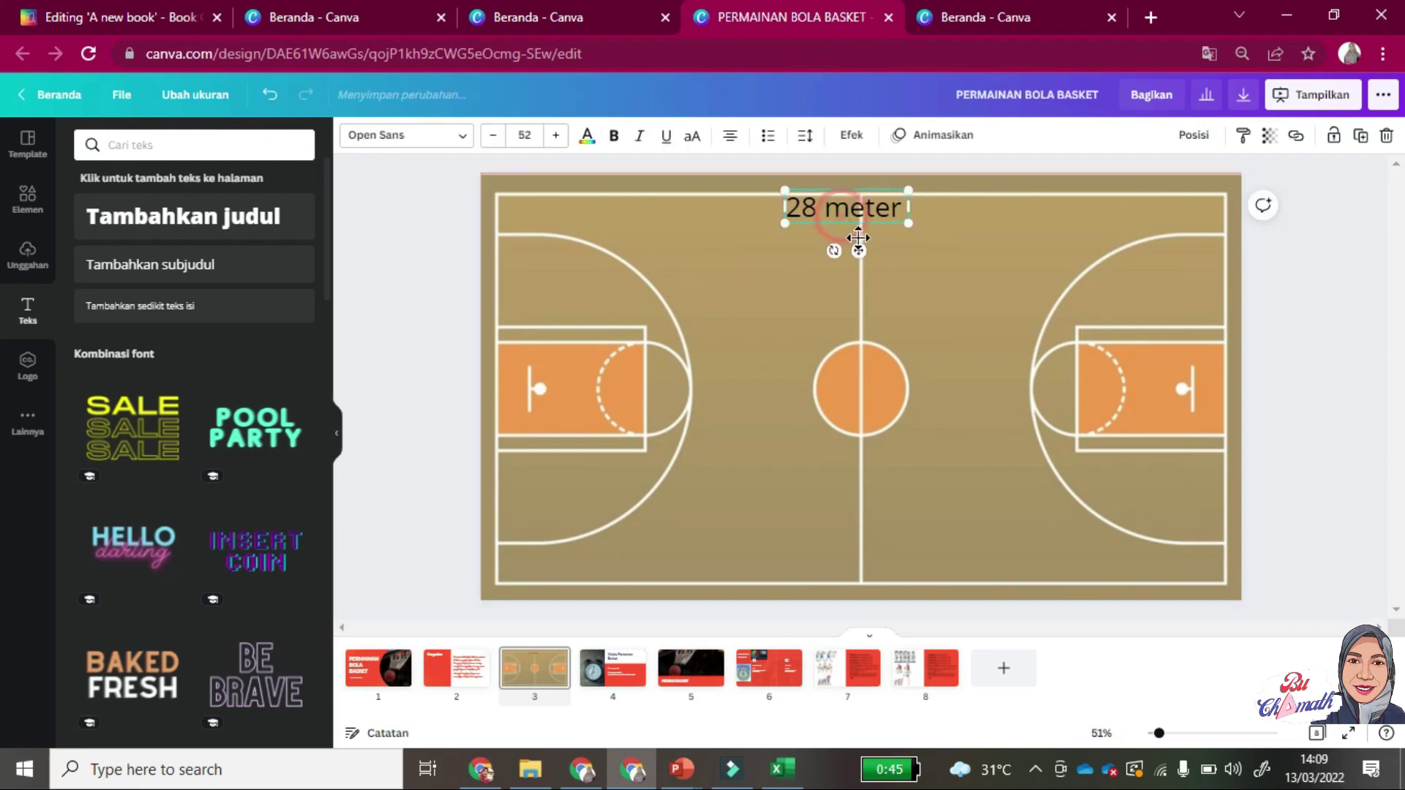
pyautogui.moveTo(853, 245); pyautogui.dragTo(572, 450)
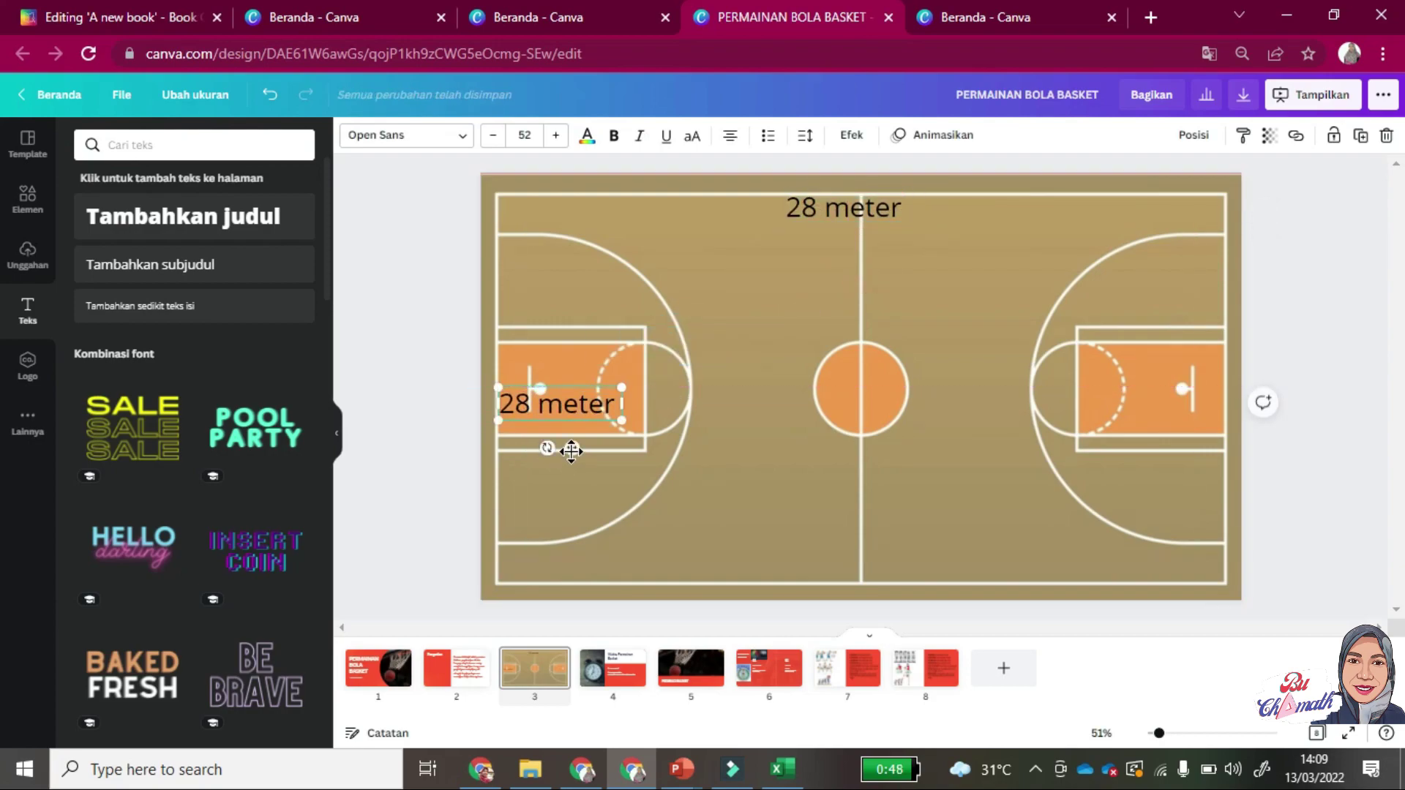
pyautogui.doubleClick(524, 404)
pyautogui.click(524, 404)
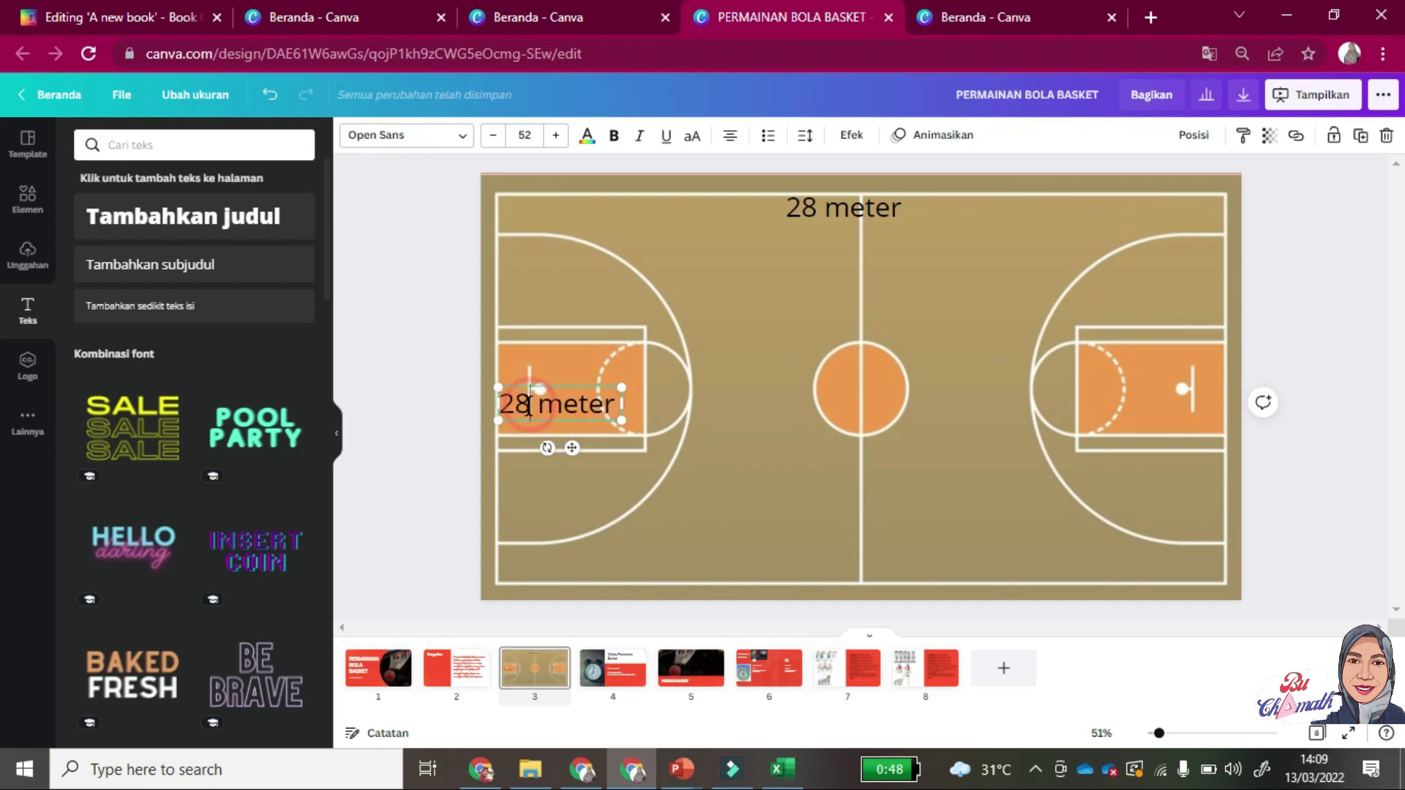
pyautogui.press('BackSpace')
pyautogui.press('BackSpace')
pyautogui.write('15')
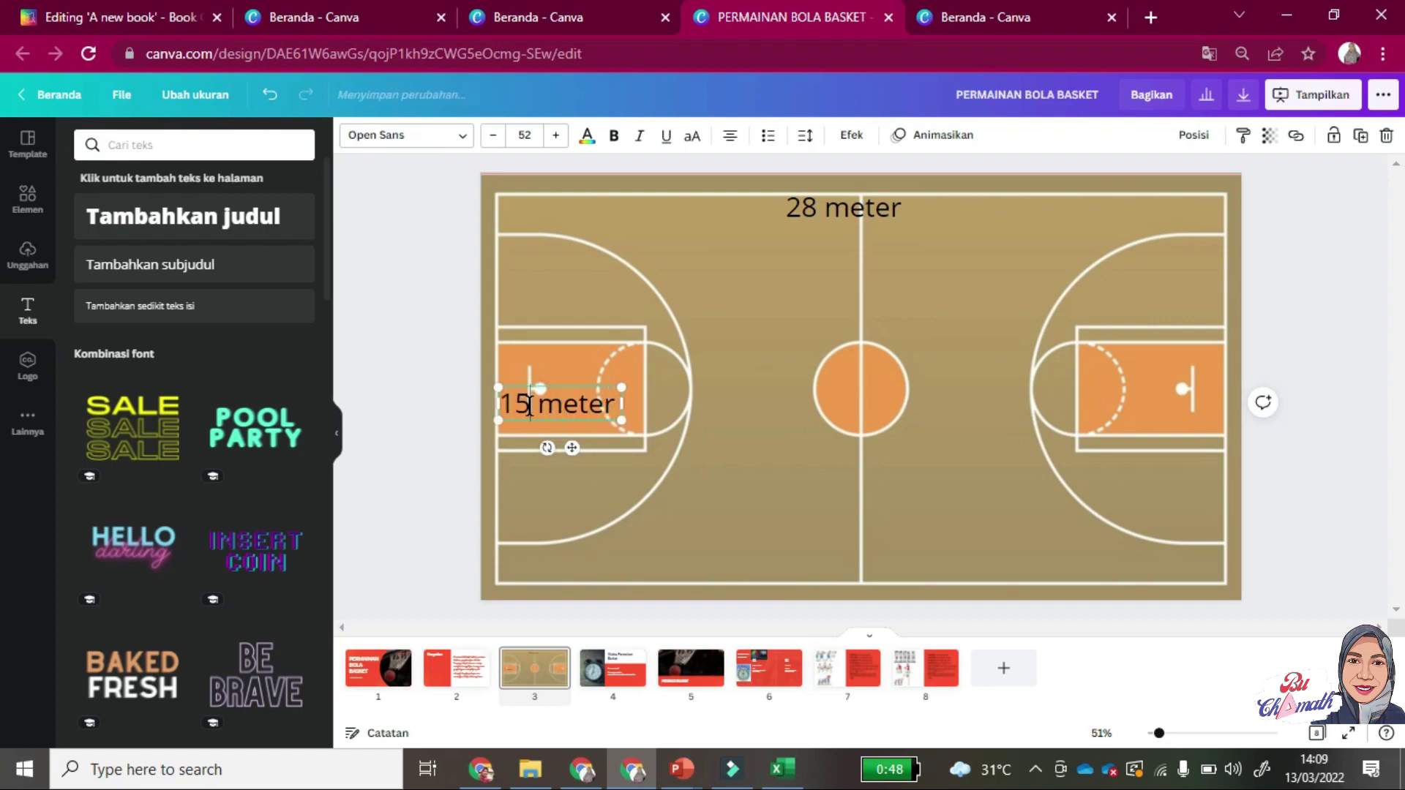
pyautogui.moveTo(546, 446); pyautogui.dragTo(496, 414)
pyautogui.click(662, 471)
# Apply a Bayangan (shadow) effect to the court image on page 3.
pyautogui.click(736, 281)
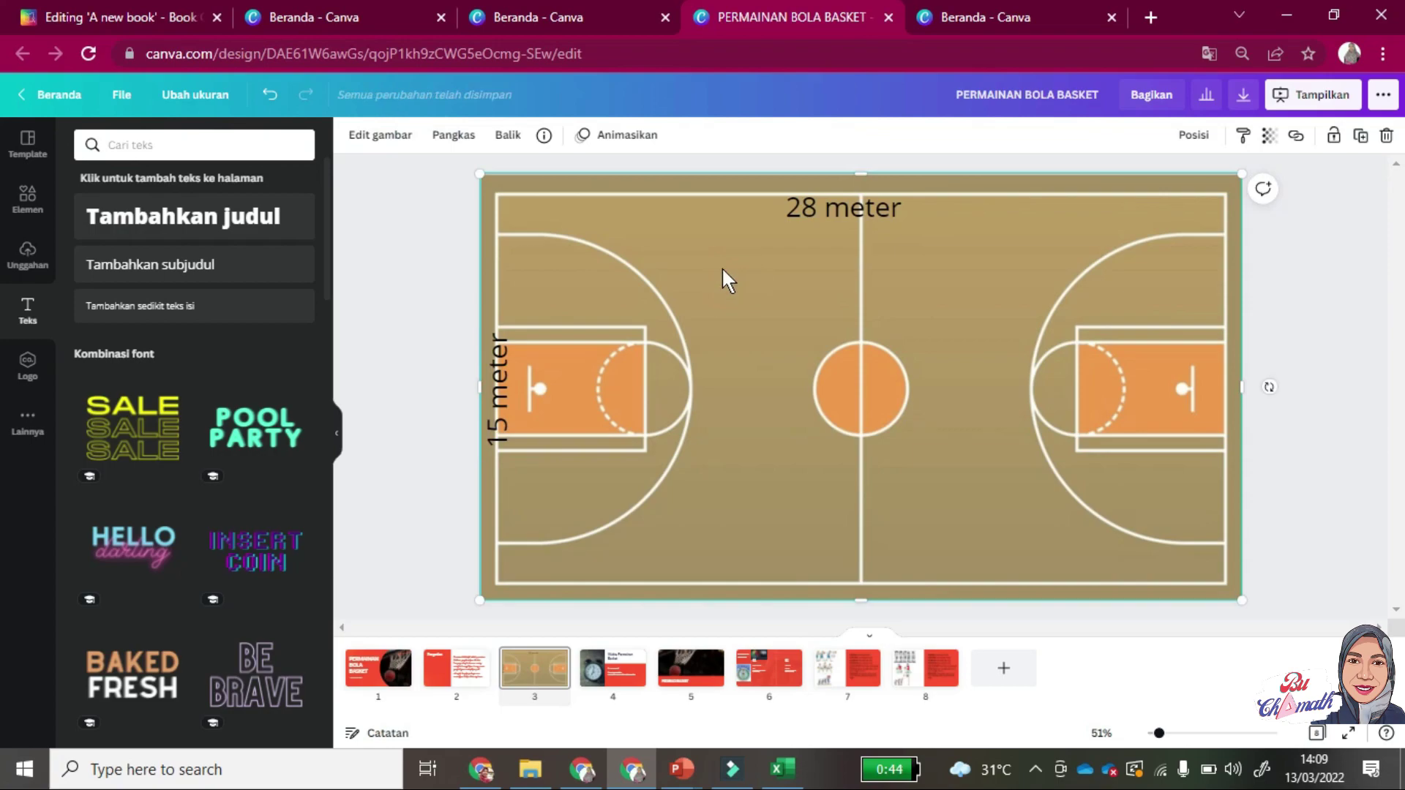
pyautogui.click(375, 143)
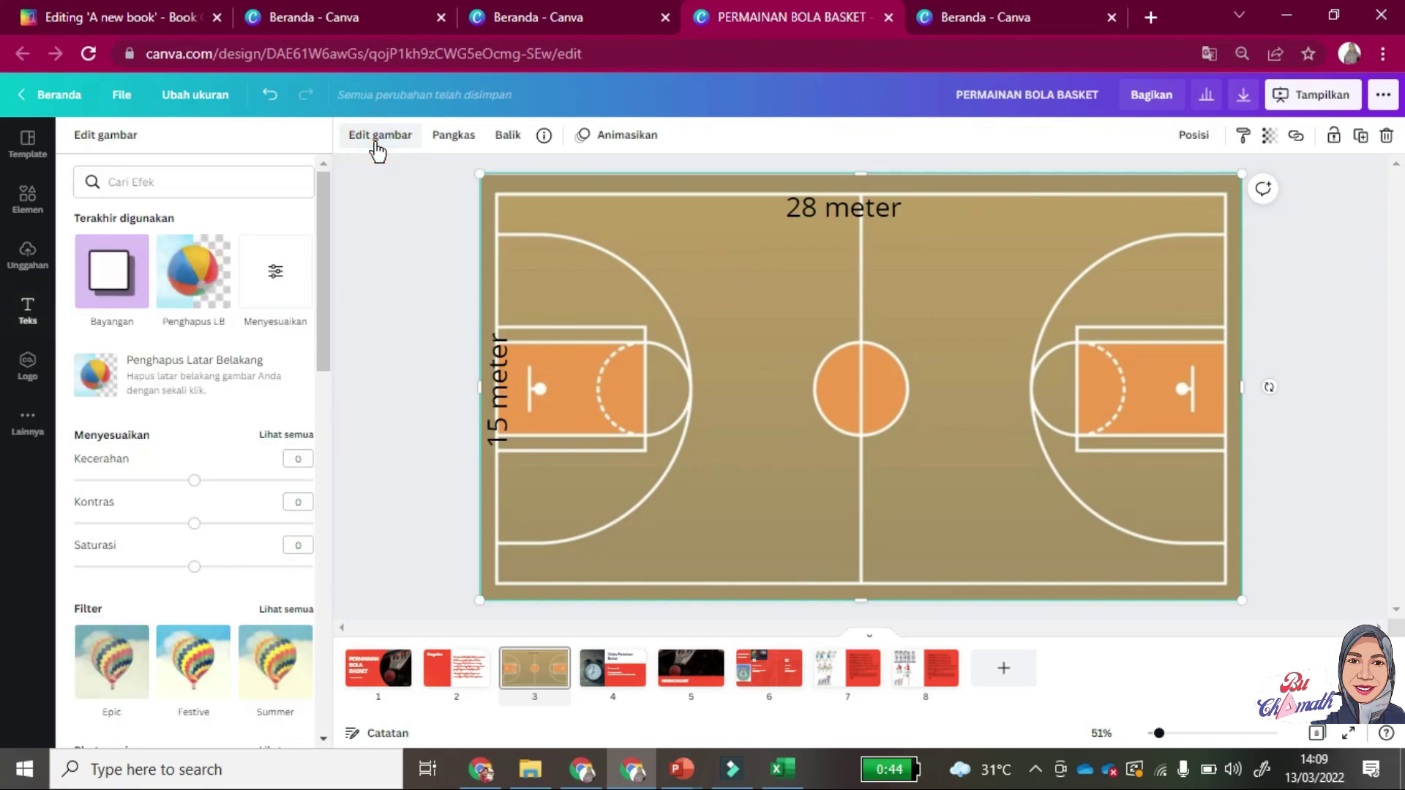
pyautogui.click(130, 298)
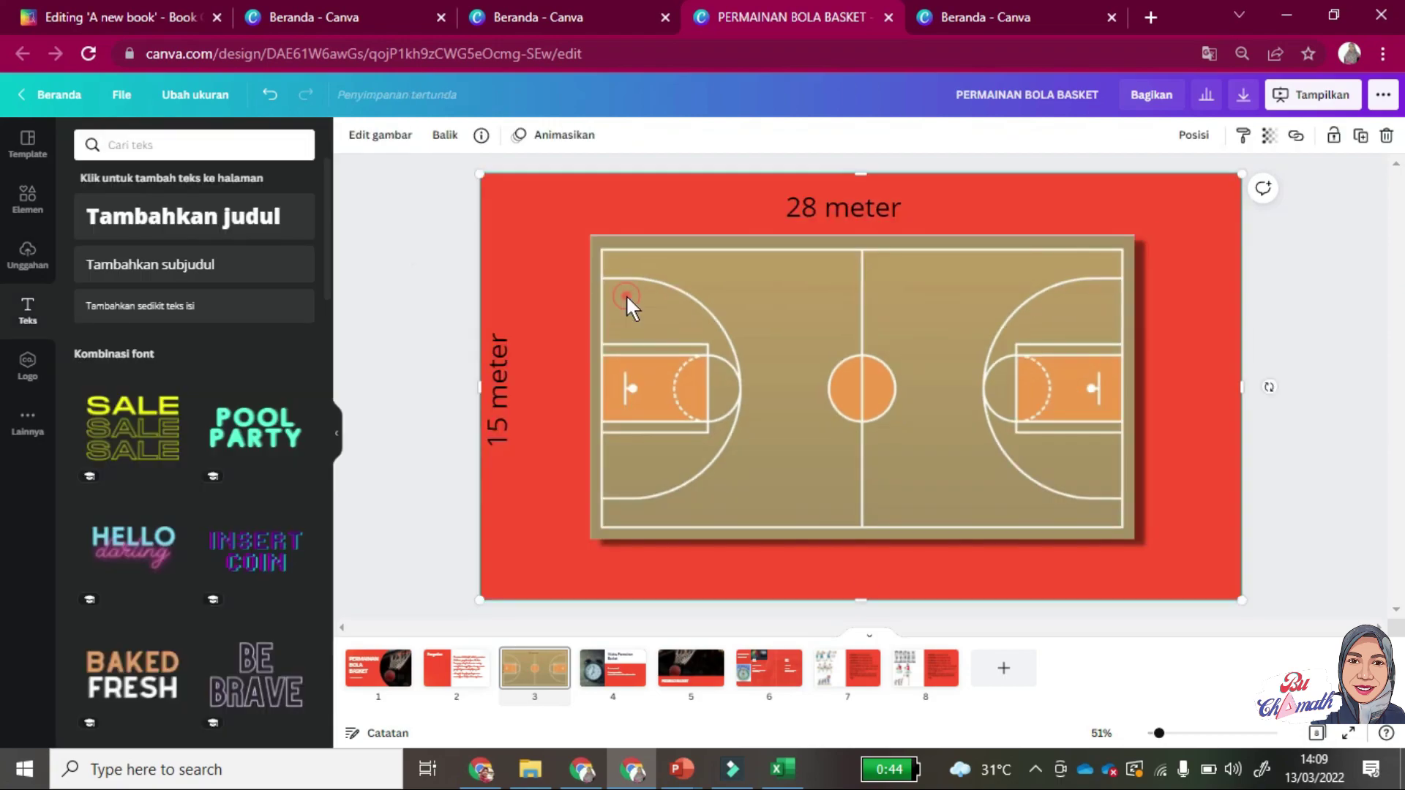
# Enlarge the shadowed court image and position it below the "28 meter" label and beside the "15 meter" label.
pyautogui.click(626, 294)
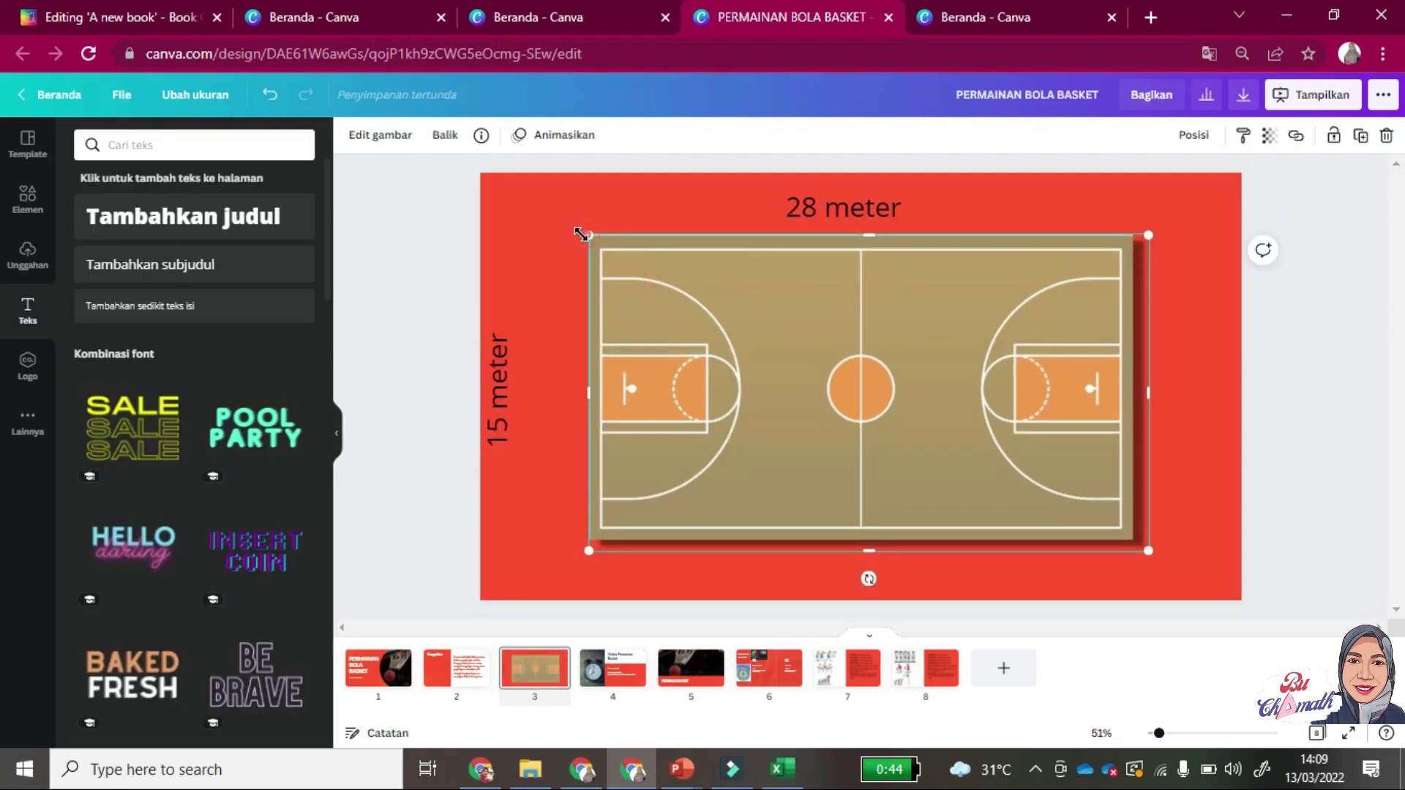
pyautogui.moveTo(582, 234); pyautogui.dragTo(561, 223)
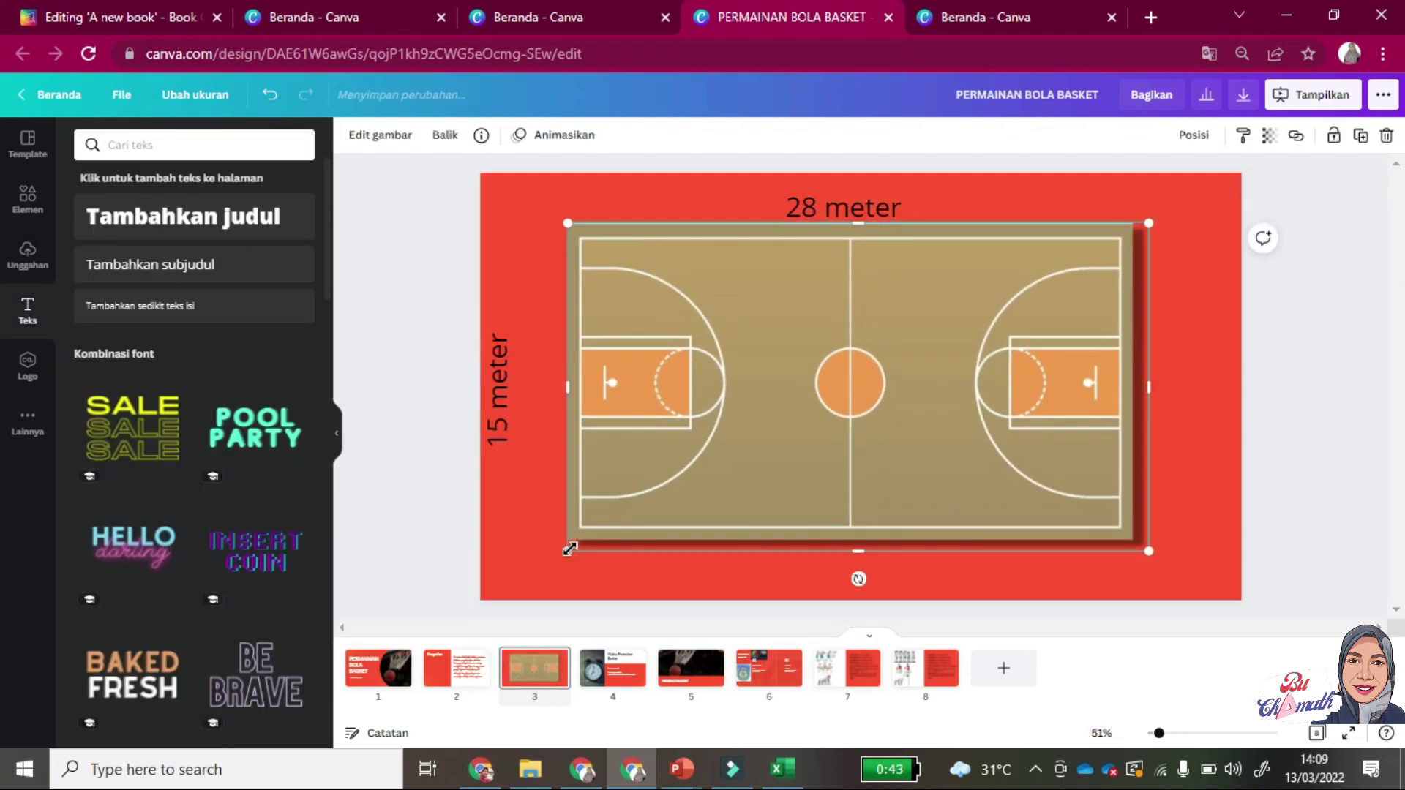
pyautogui.moveTo(569, 550); pyautogui.dragTo(510, 576)
pyautogui.moveTo(909, 503); pyautogui.dragTo(923, 505)
# Move the "15 meter" label close to the court's left edge and nudge the "28 meter" label toward its upper edge.
pyautogui.click(504, 376)
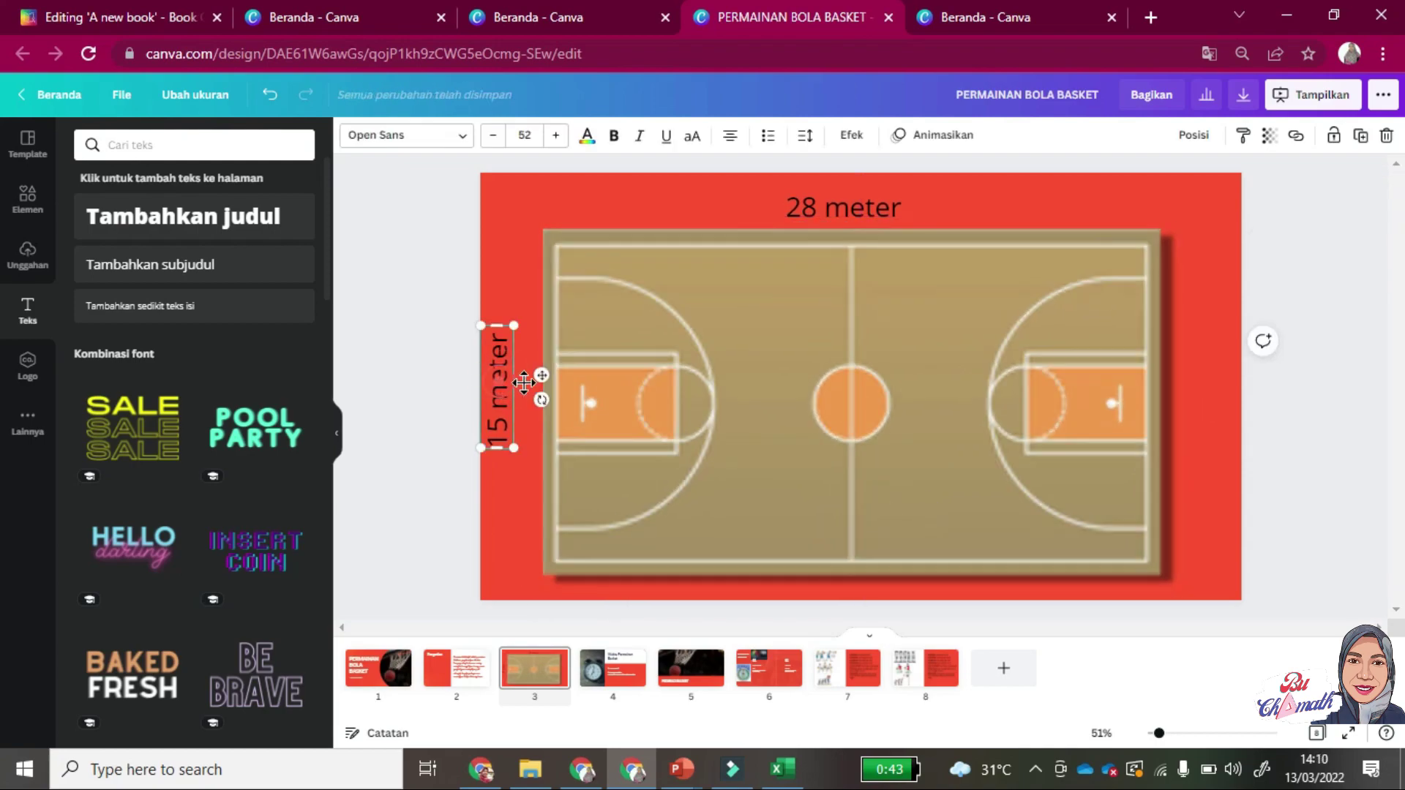
pyautogui.moveTo(524, 381); pyautogui.dragTo(553, 392)
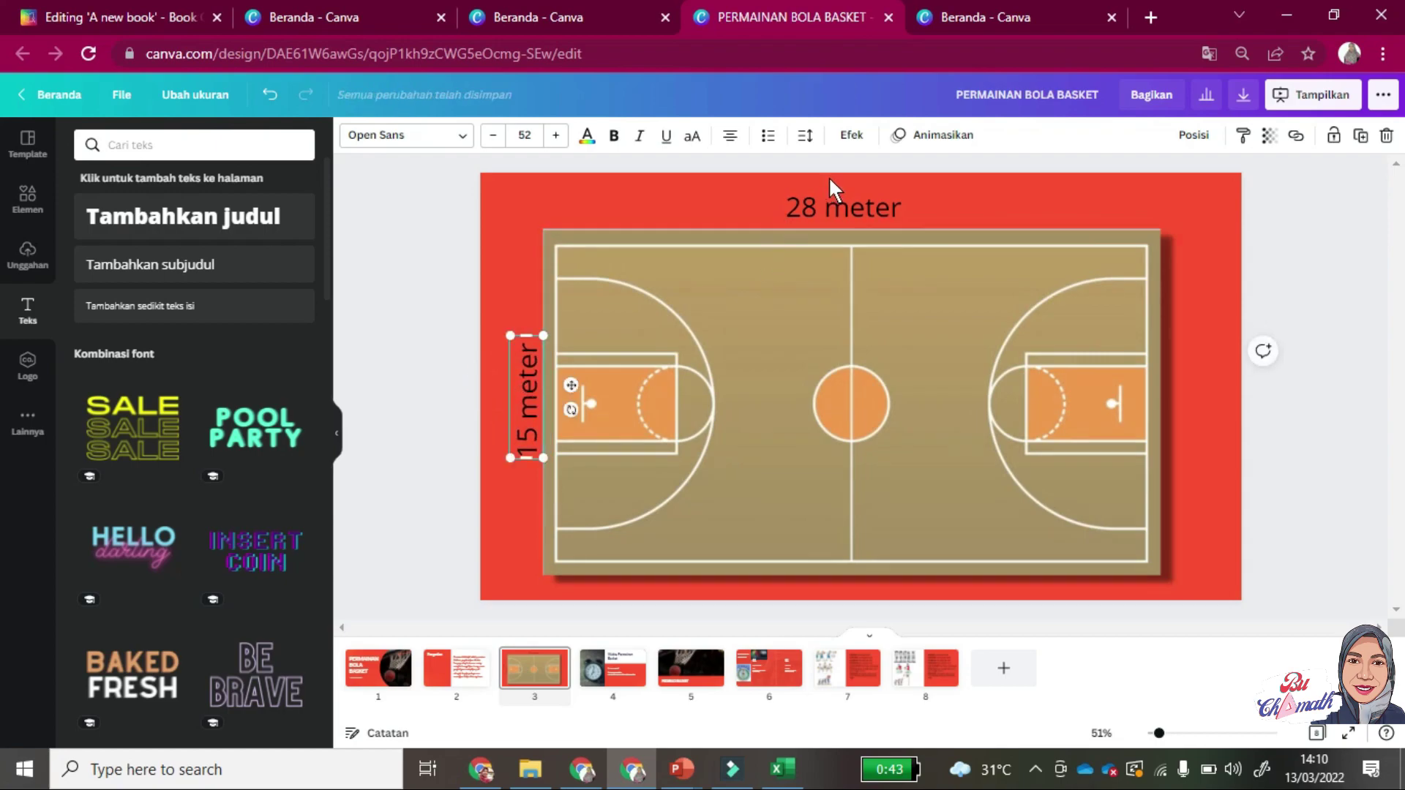
pyautogui.click(828, 199)
pyautogui.moveTo(828, 199); pyautogui.dragTo(832, 213)
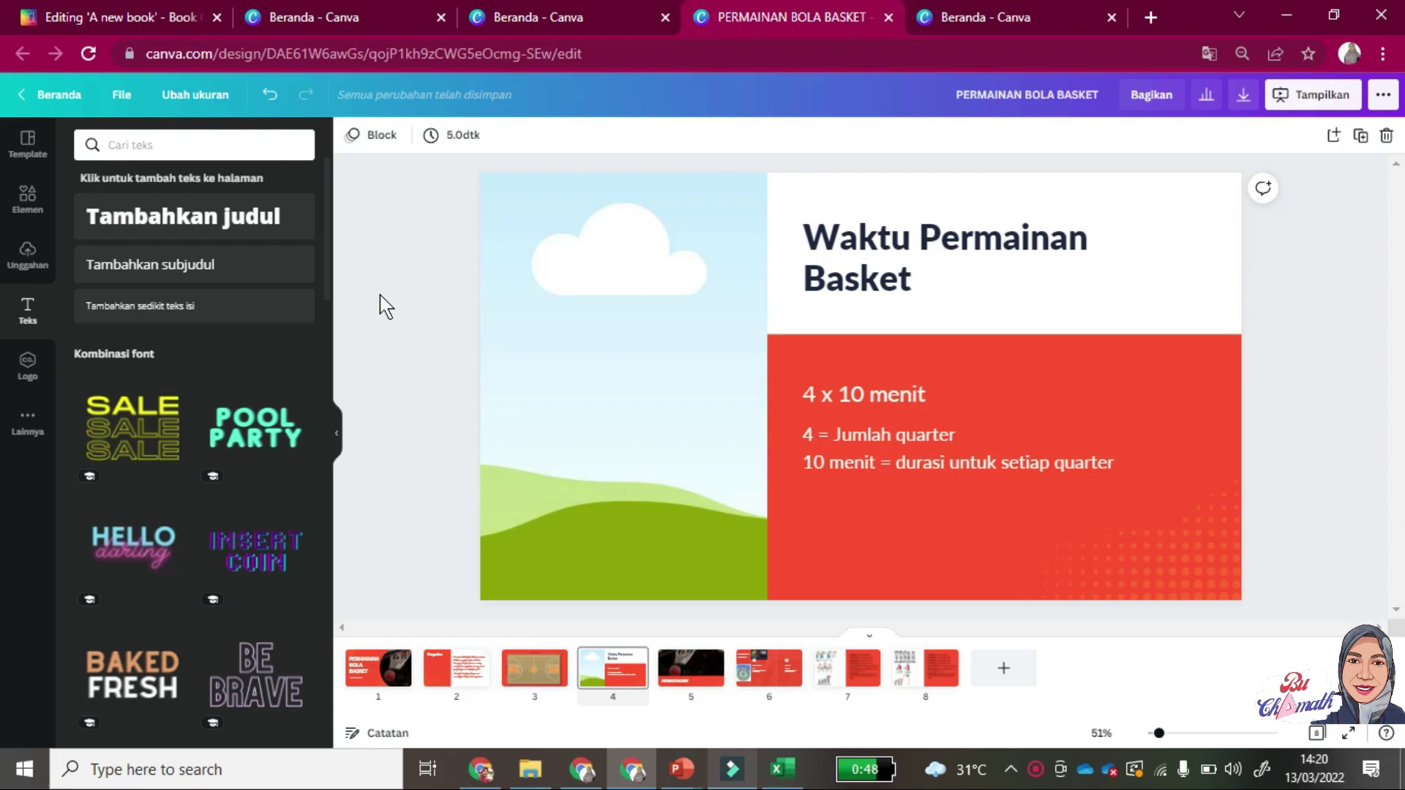
pyautogui.click(379, 265)
pyautogui.click(831, 253)
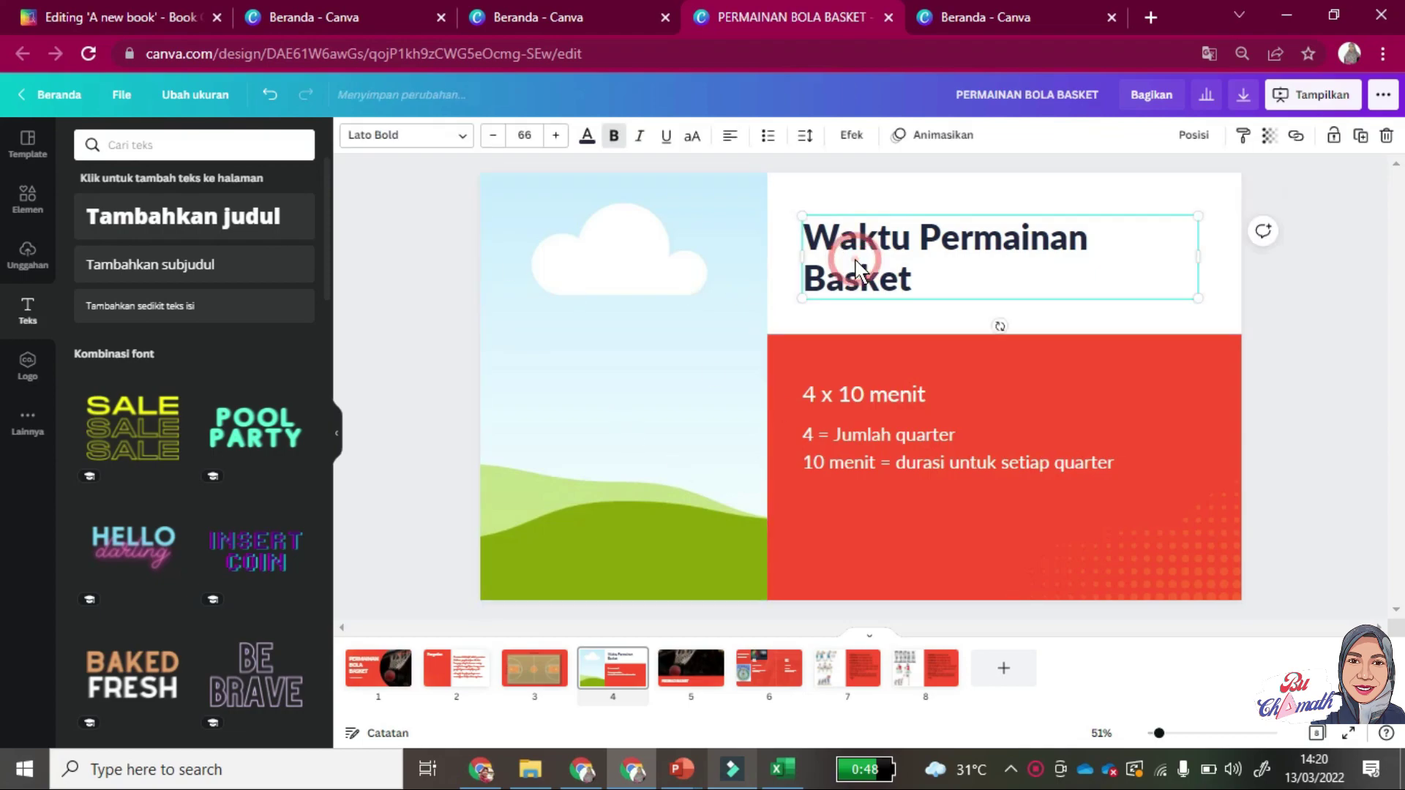
pyautogui.click(911, 284)
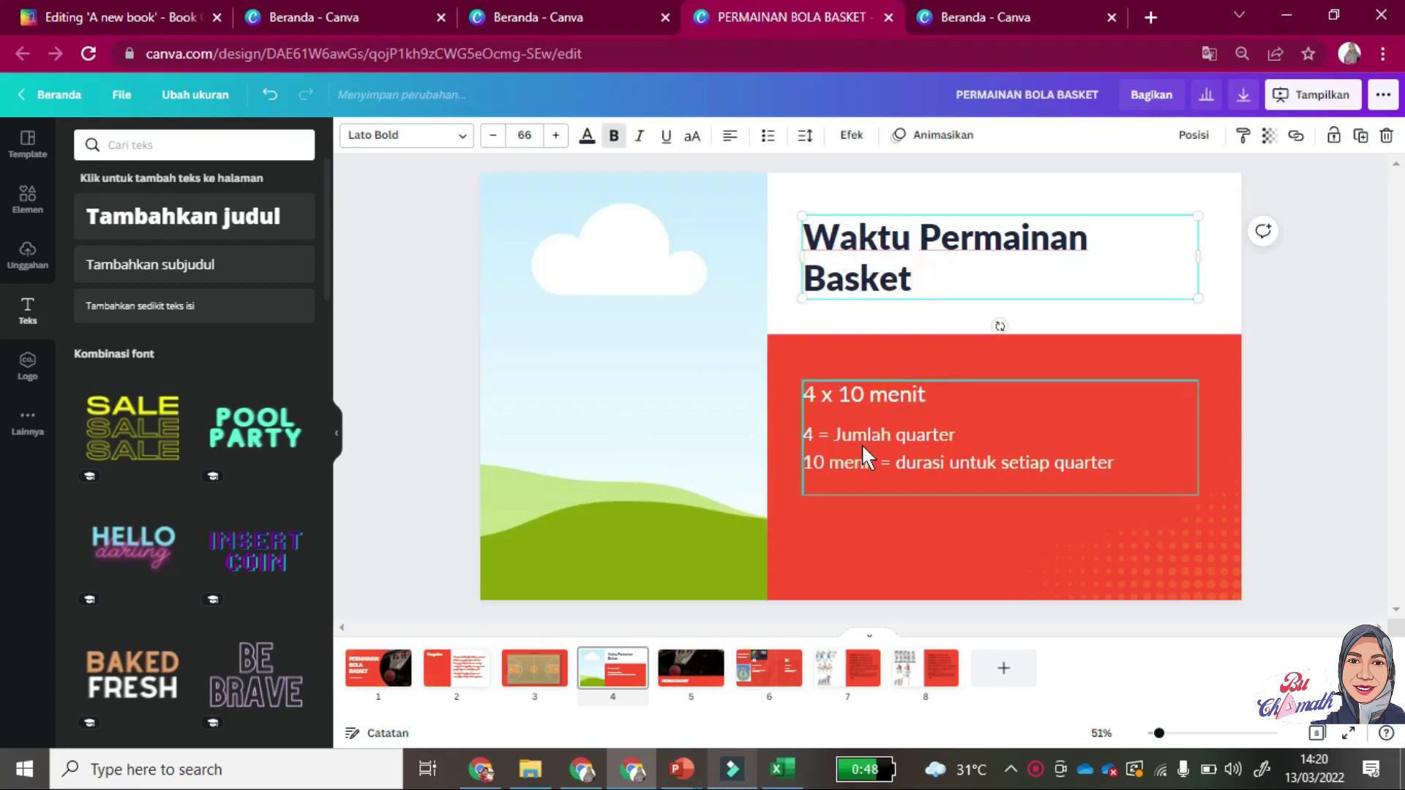
pyautogui.click(816, 395)
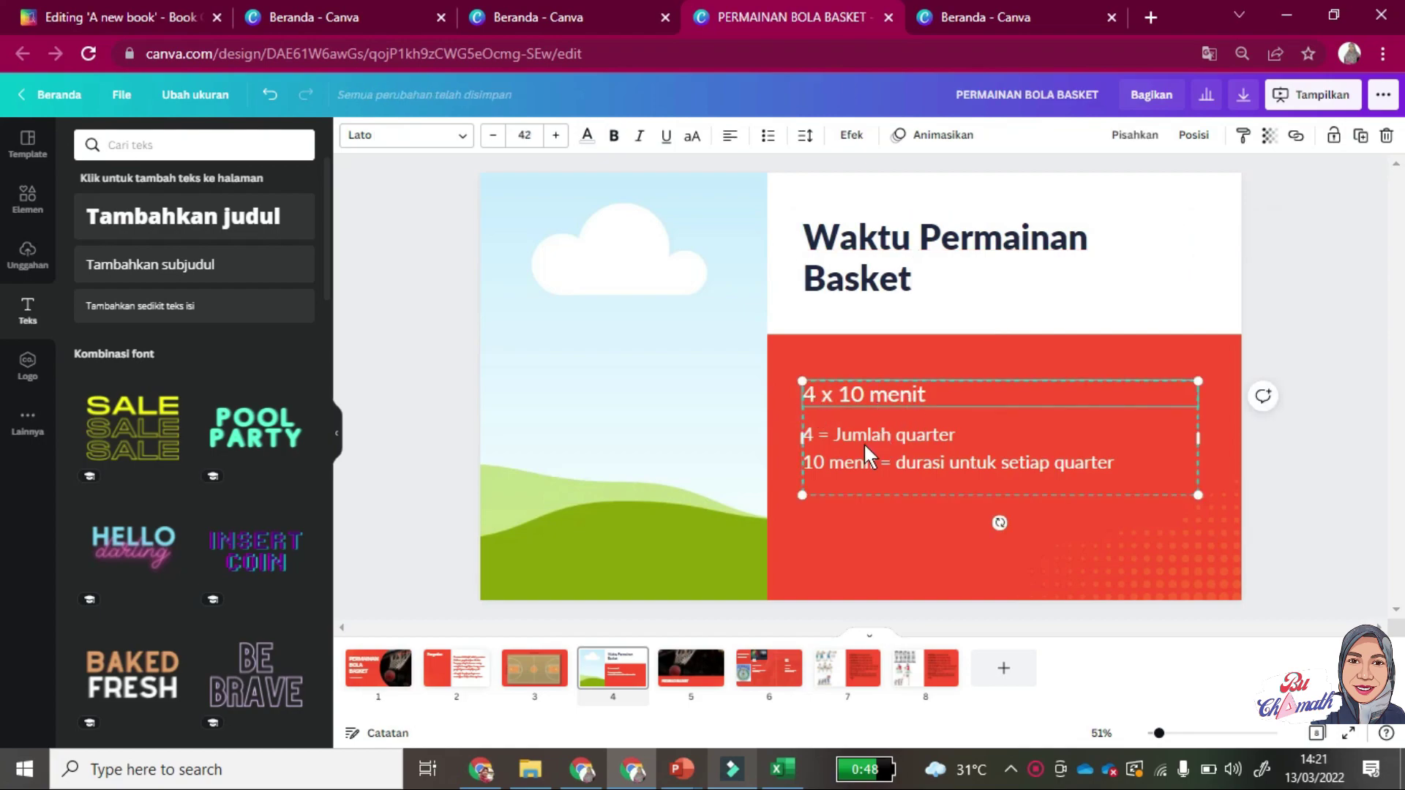
pyautogui.click(828, 443)
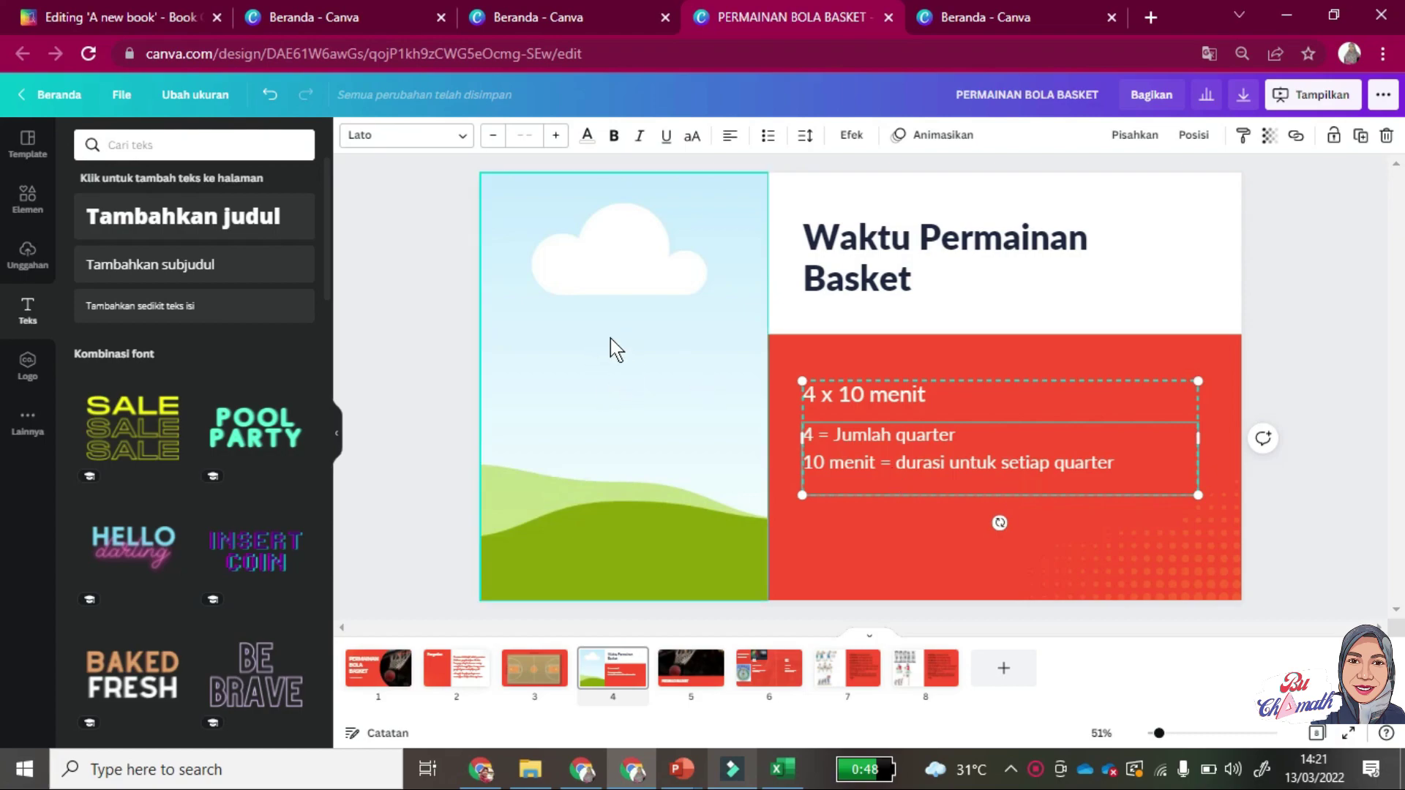
pyautogui.click(419, 303)
# Search the elements library for "stopwatch" and limit the results to photos.
pyautogui.click(29, 209)
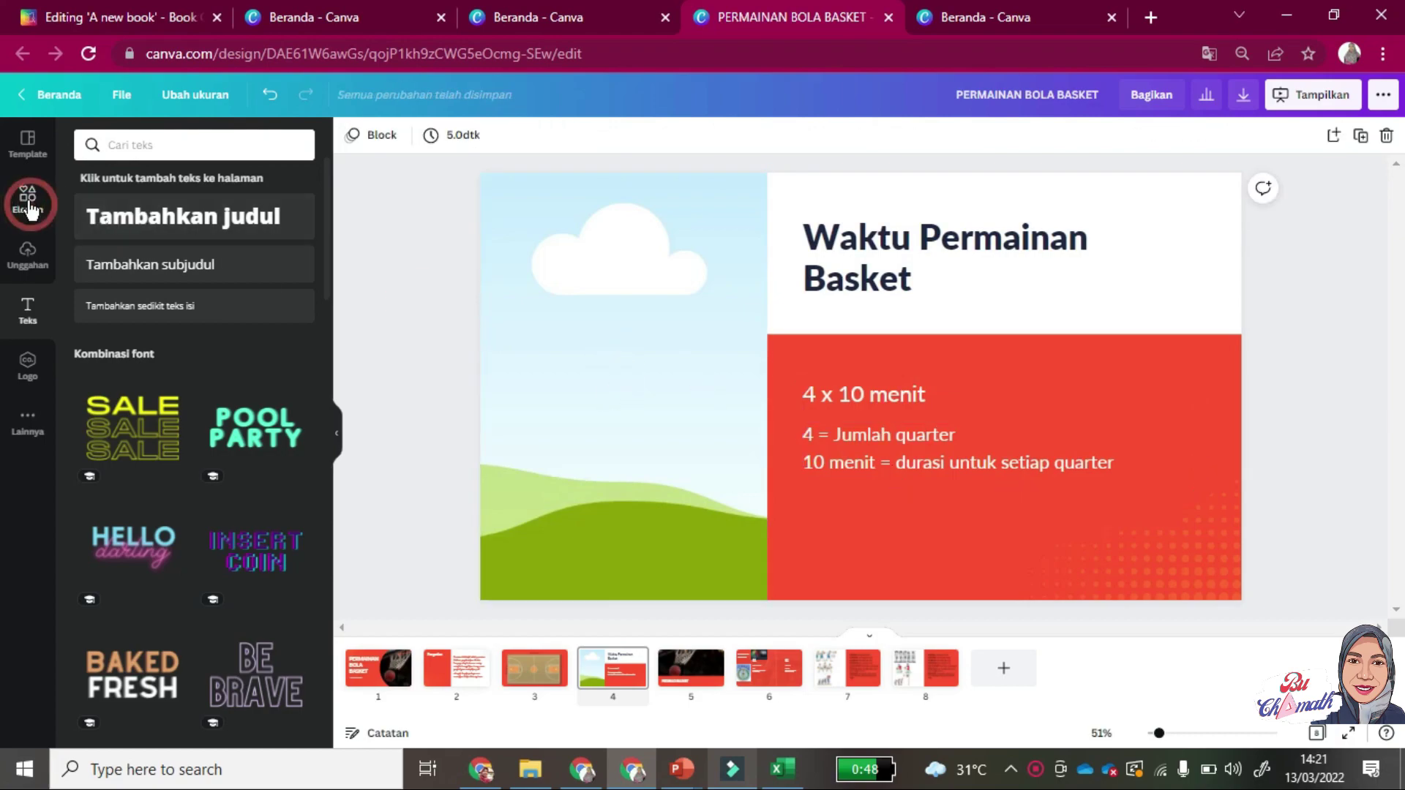
pyautogui.click(156, 144)
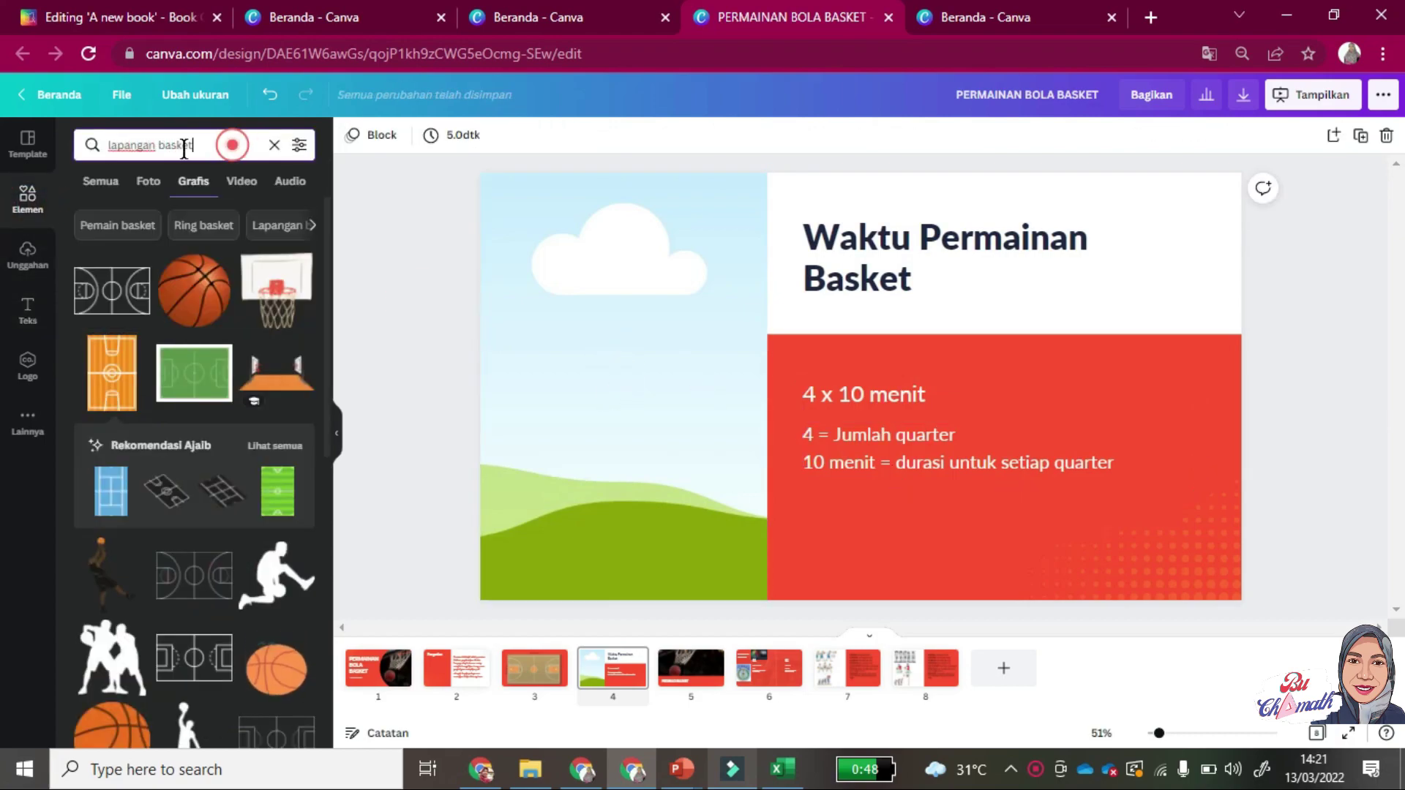
pyautogui.hotkey('ctrl', 'a')
pyautogui.press('BackSpace')
pyautogui.write('st')
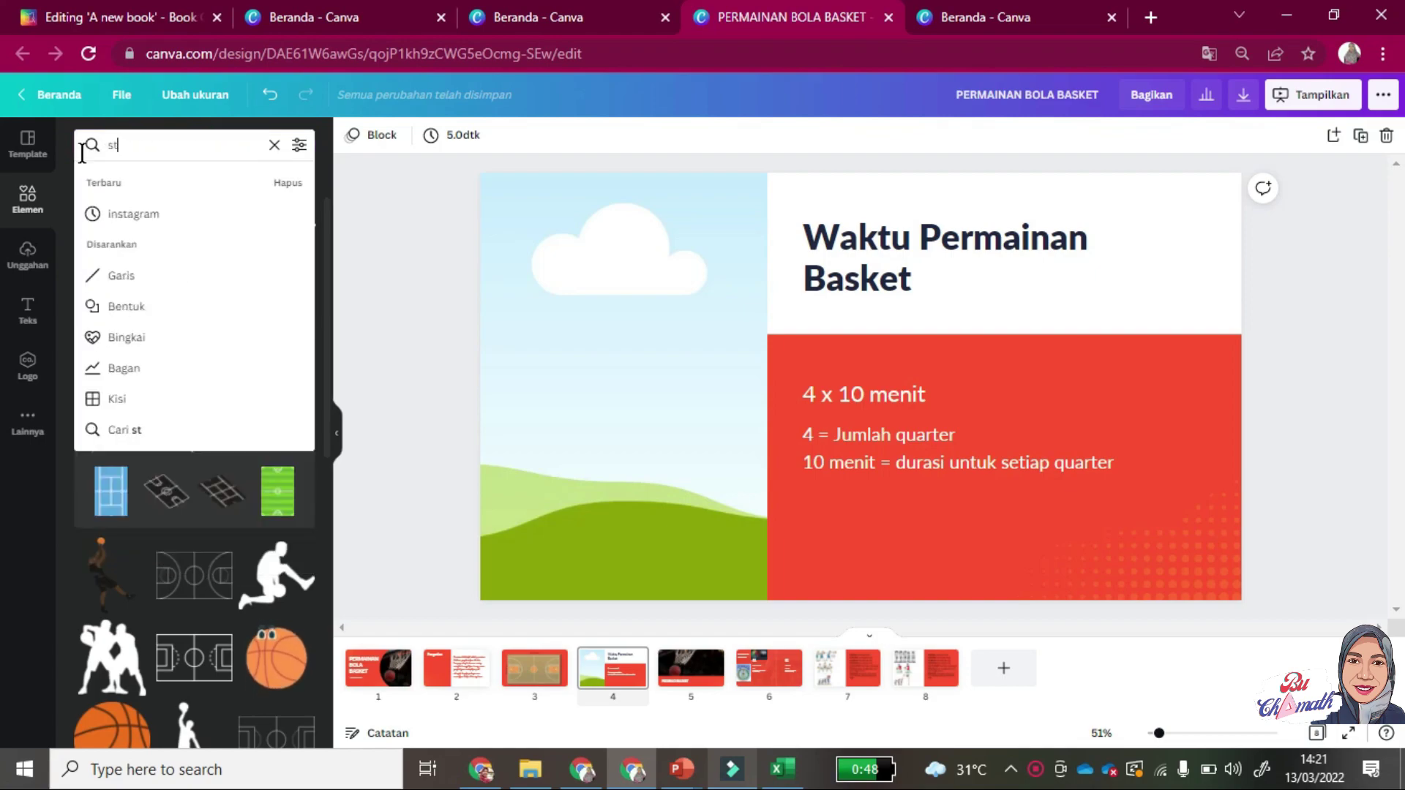
pyautogui.write('opwatch')
pyautogui.press('Return')
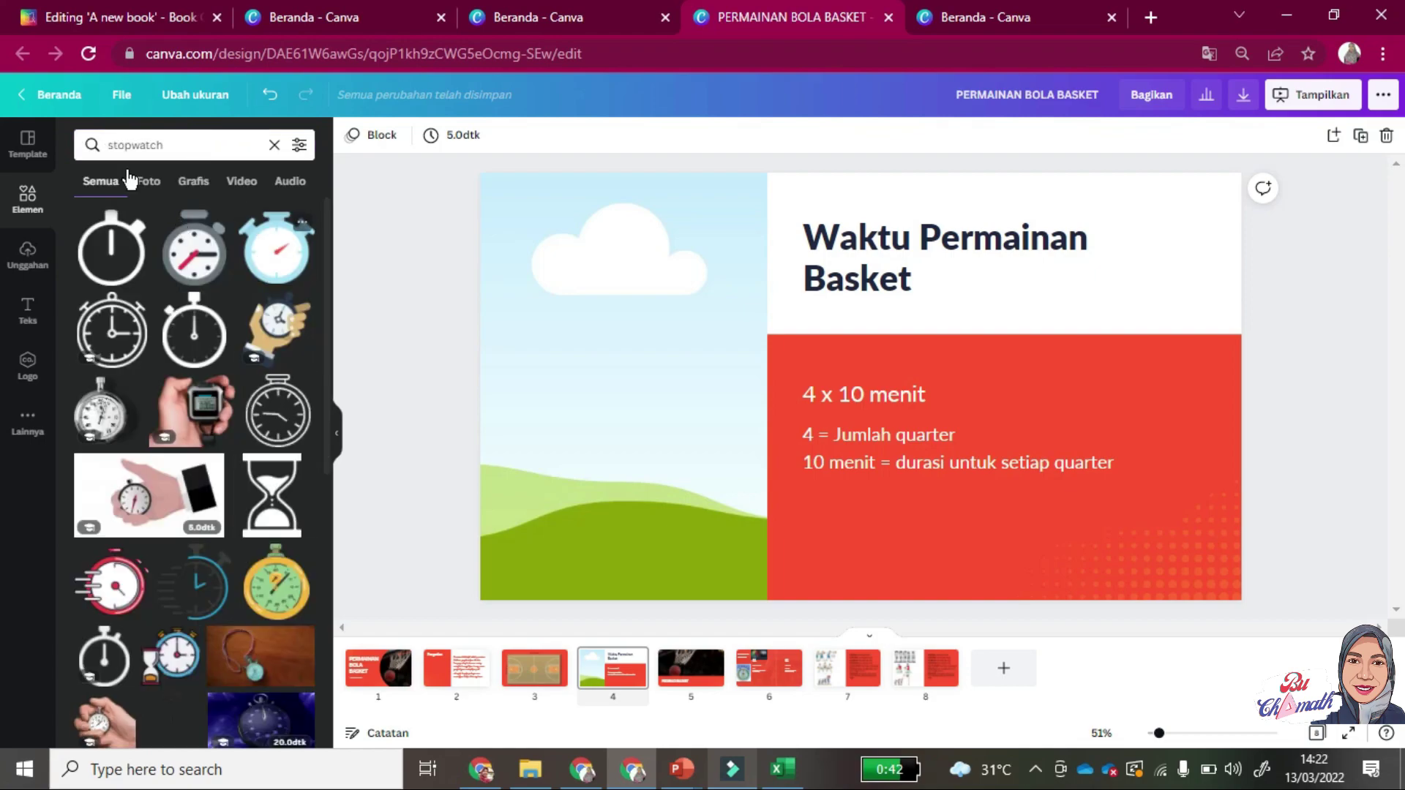
pyautogui.click(151, 184)
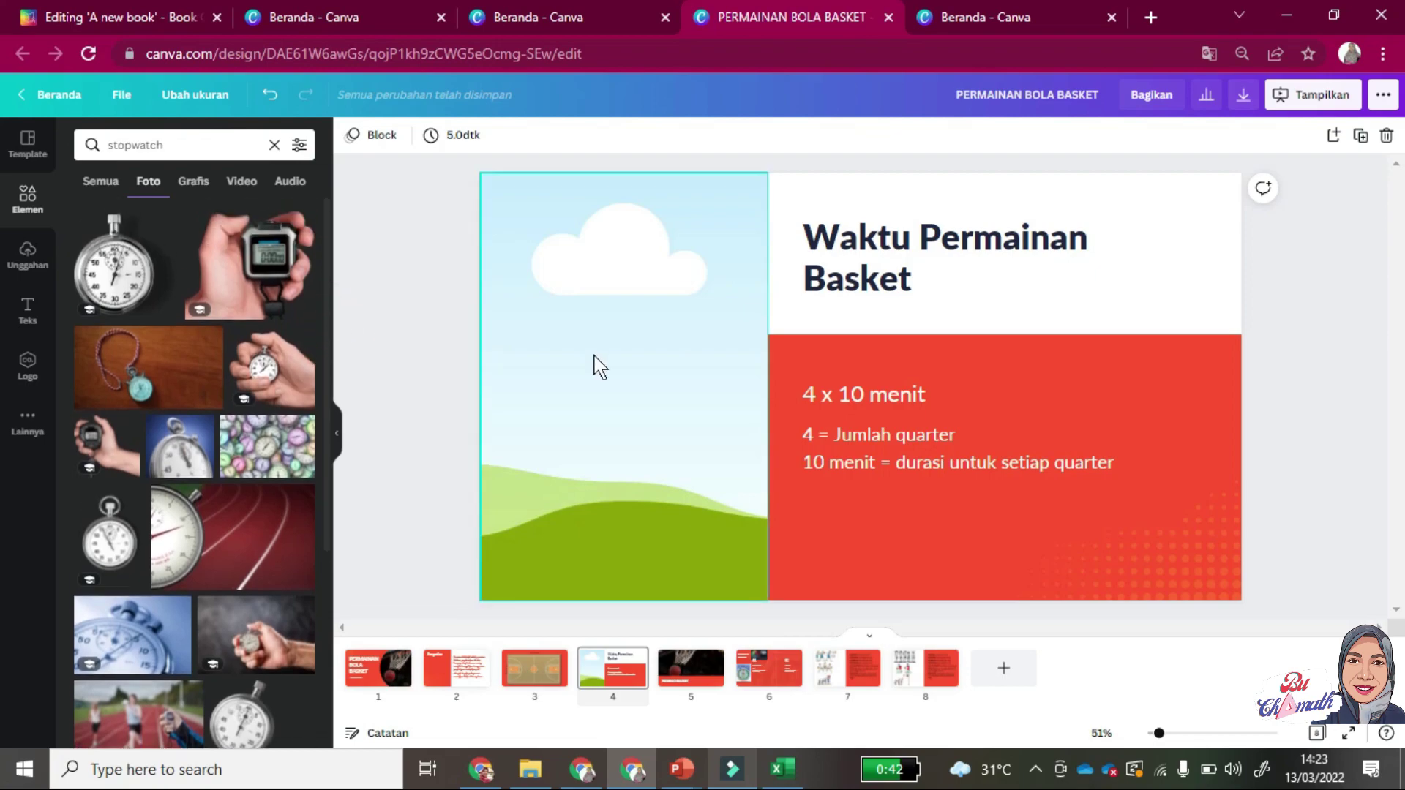
# Swap the layout of page 4, moving the picture frame to the right edge and the title and body text to the left.
pyautogui.moveTo(600, 366); pyautogui.dragTo(1067, 357)
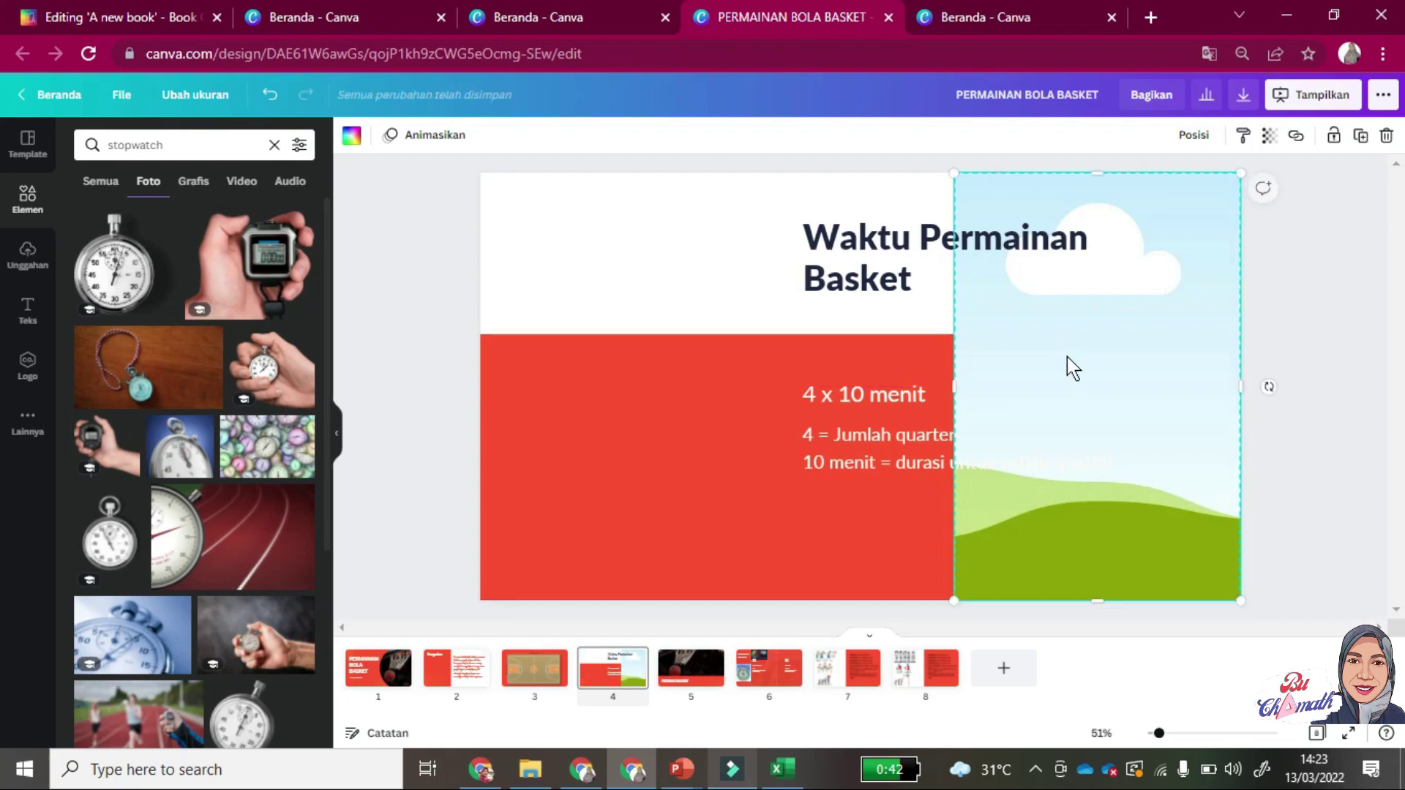
pyautogui.moveTo(837, 244); pyautogui.dragTo(557, 232)
pyautogui.moveTo(884, 427); pyautogui.dragTo(609, 434)
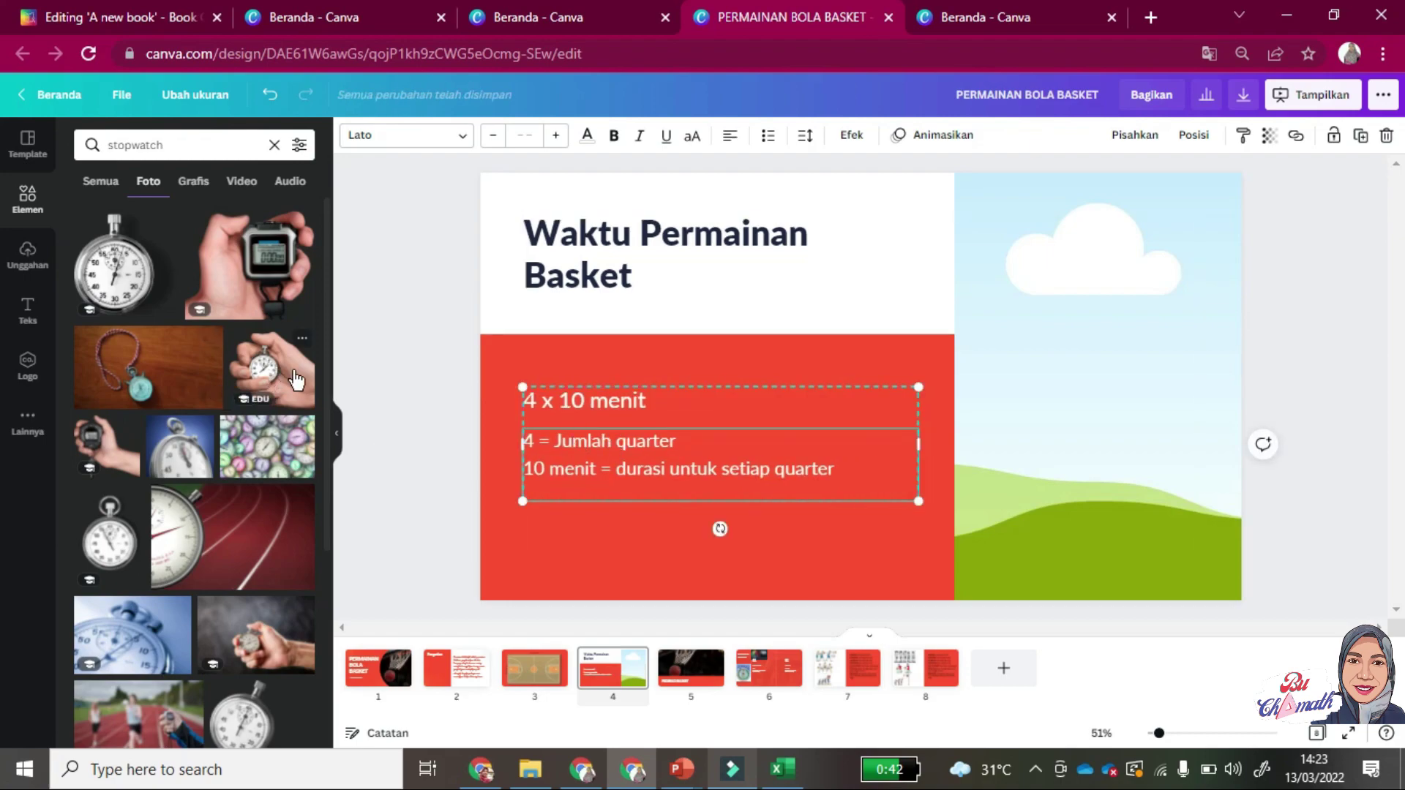
# Fill the page 4 frame with the photo of a hand holding a stopwatch and shift its crop to show the whole stopwatch.
pyautogui.moveTo(278, 377); pyautogui.dragTo(987, 393)
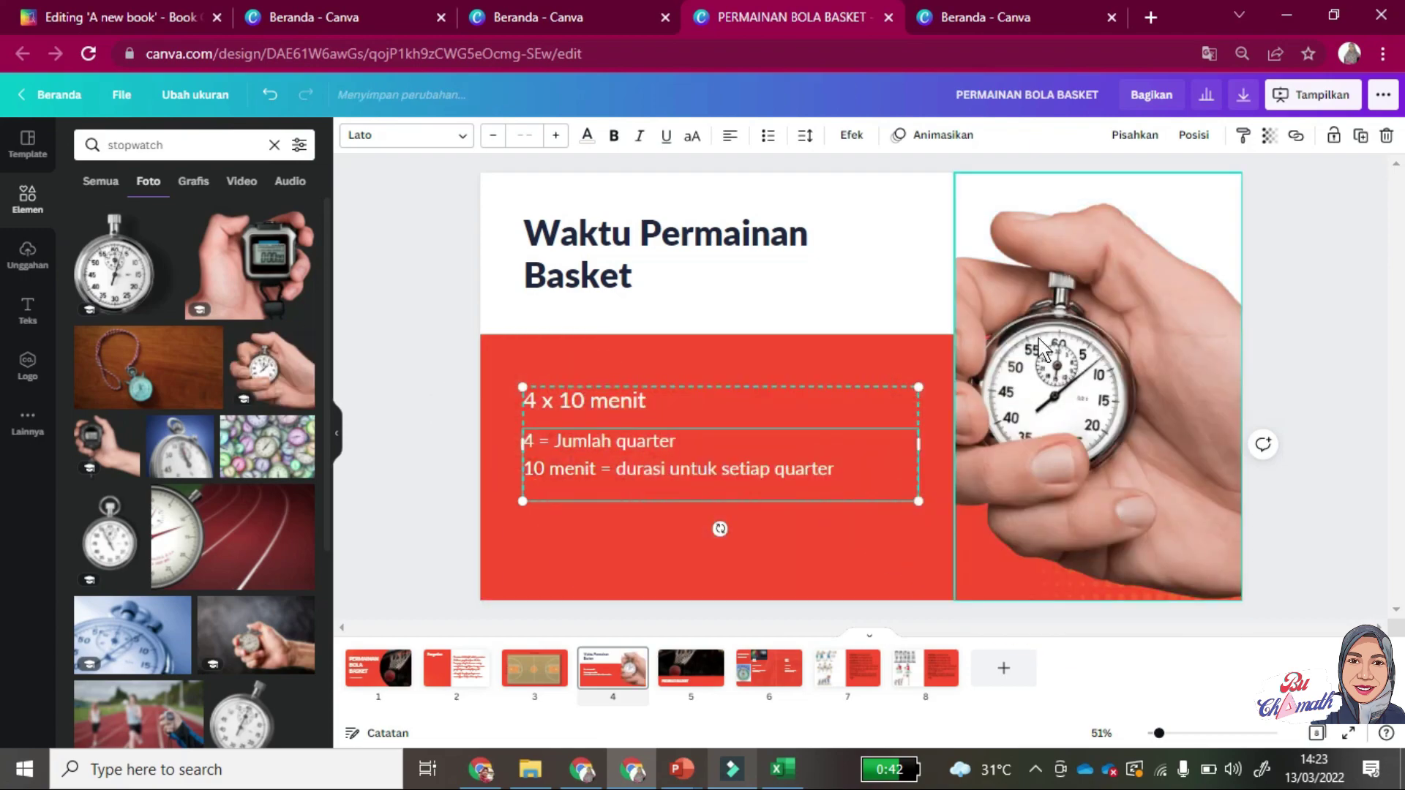
pyautogui.click(1043, 350)
pyautogui.doubleClick(1039, 336)
pyautogui.moveTo(1039, 336); pyautogui.dragTo(1123, 356)
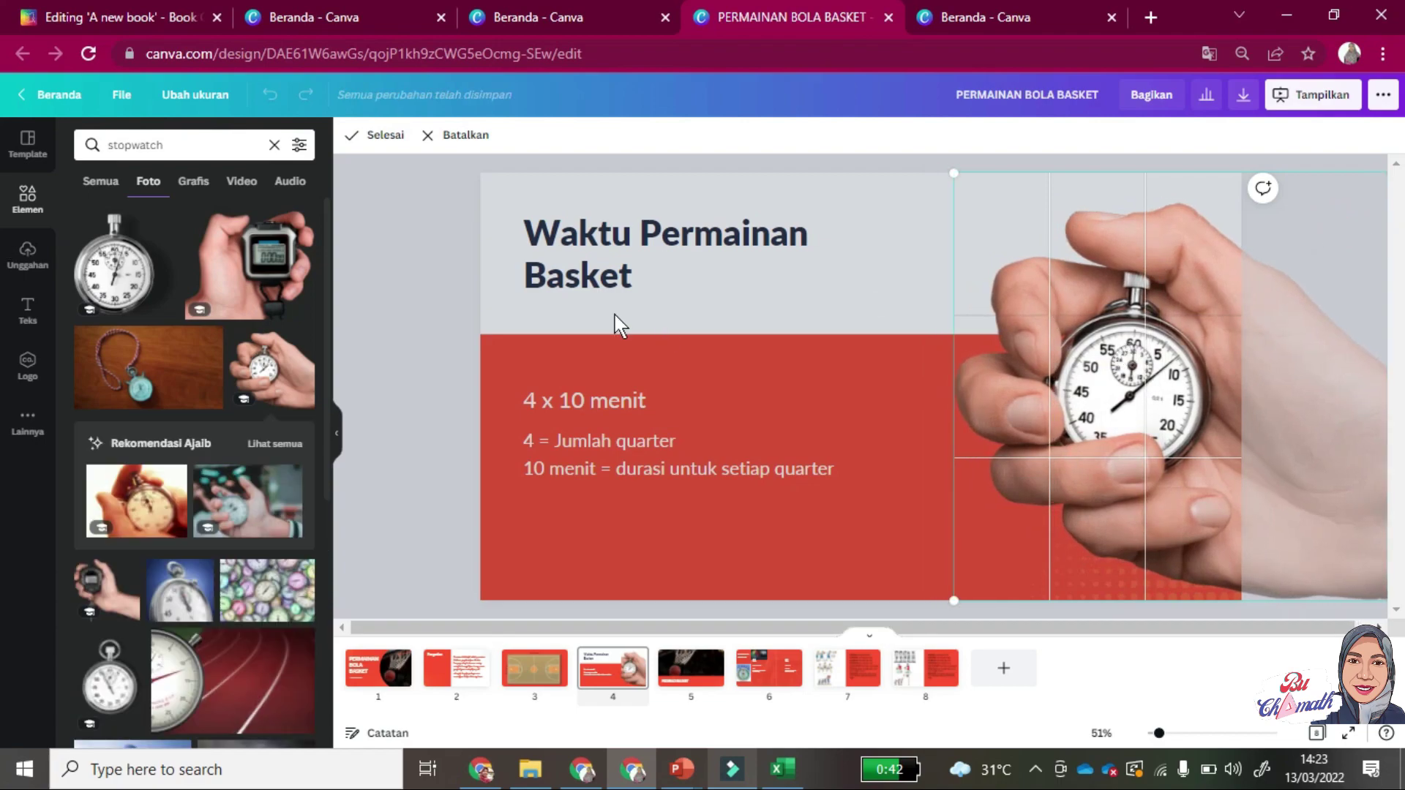
pyautogui.click(448, 306)
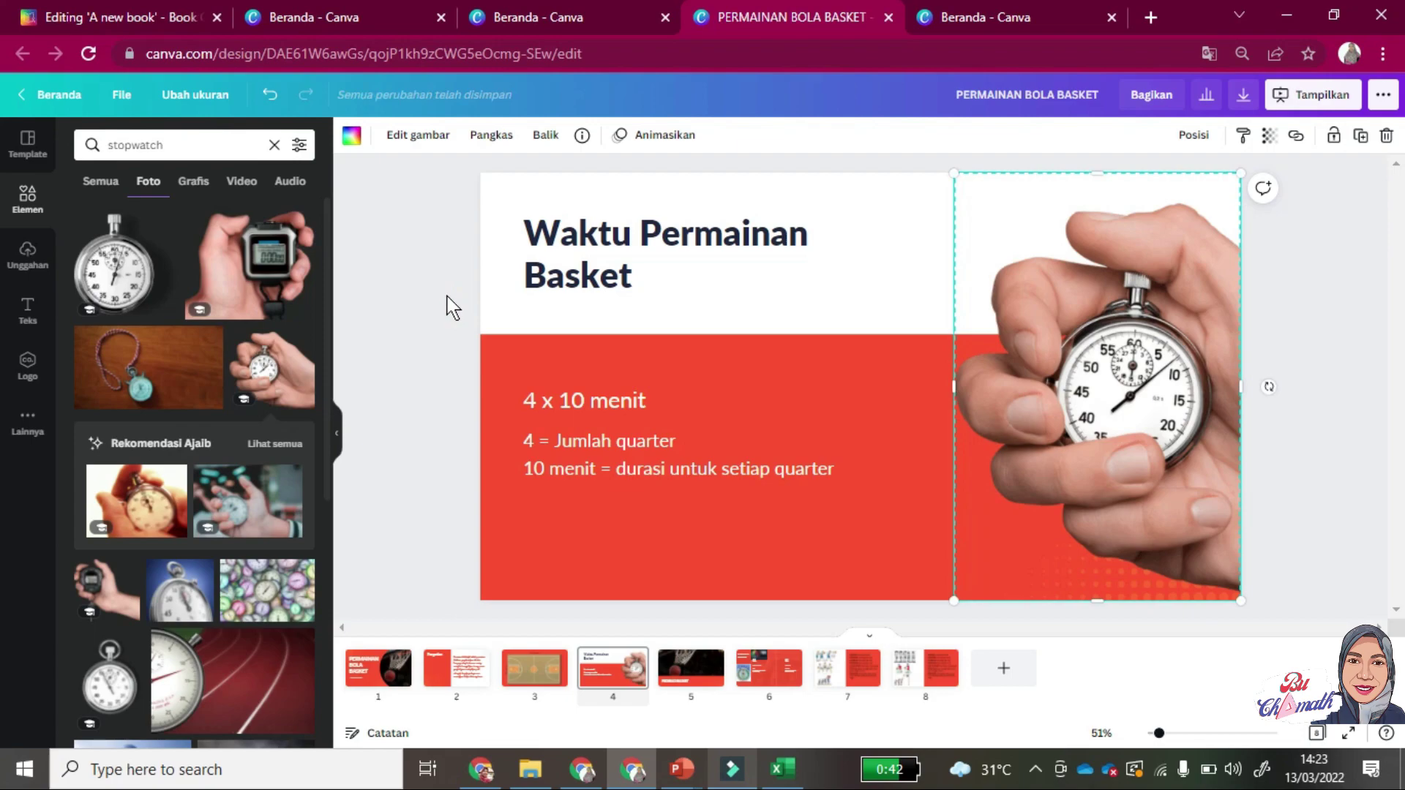
pyautogui.click(416, 226)
pyautogui.click(380, 268)
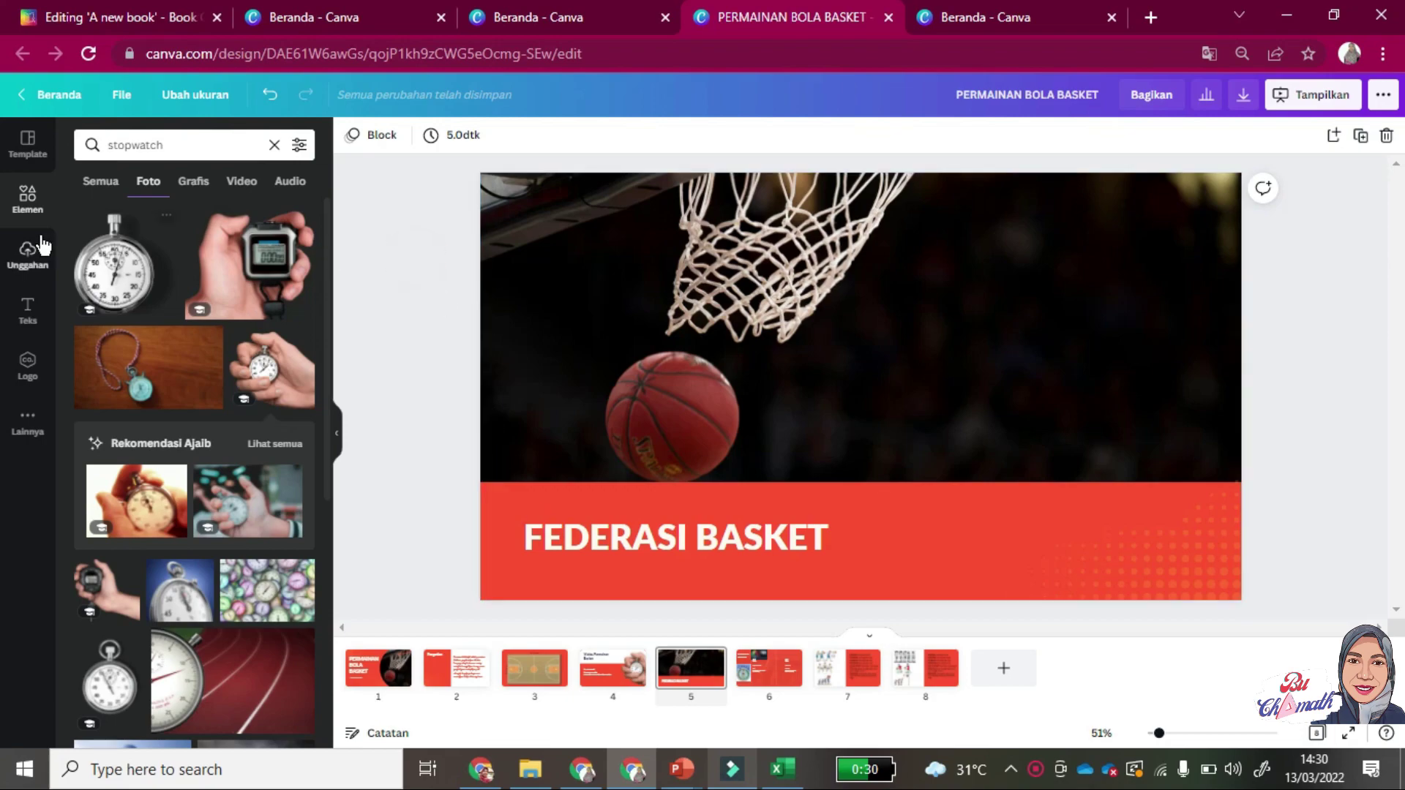
# Set the font size of the "Internasional" heading on page 6 to 40.
pyautogui.click(27, 199)
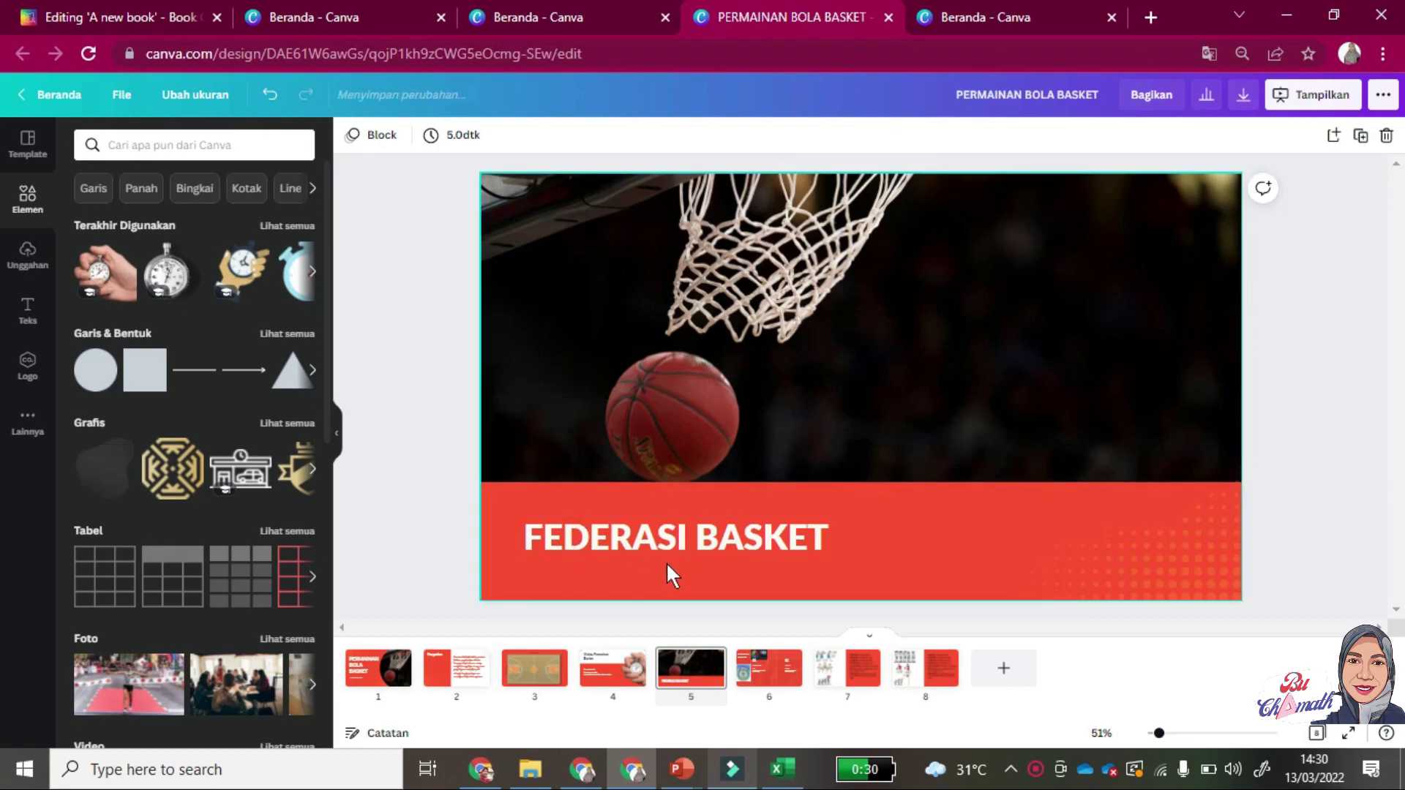
pyautogui.click(754, 663)
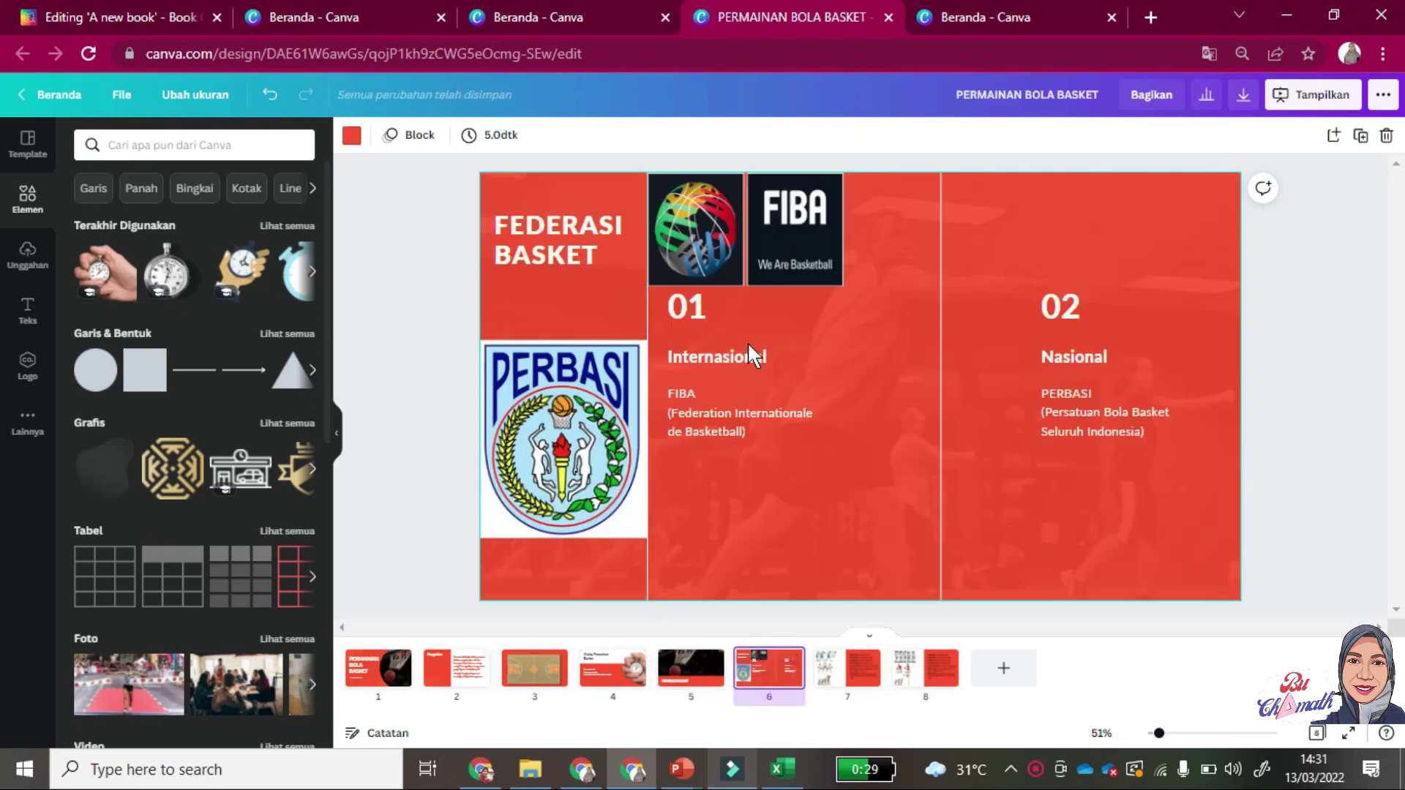
pyautogui.click(700, 310)
pyautogui.click(740, 361)
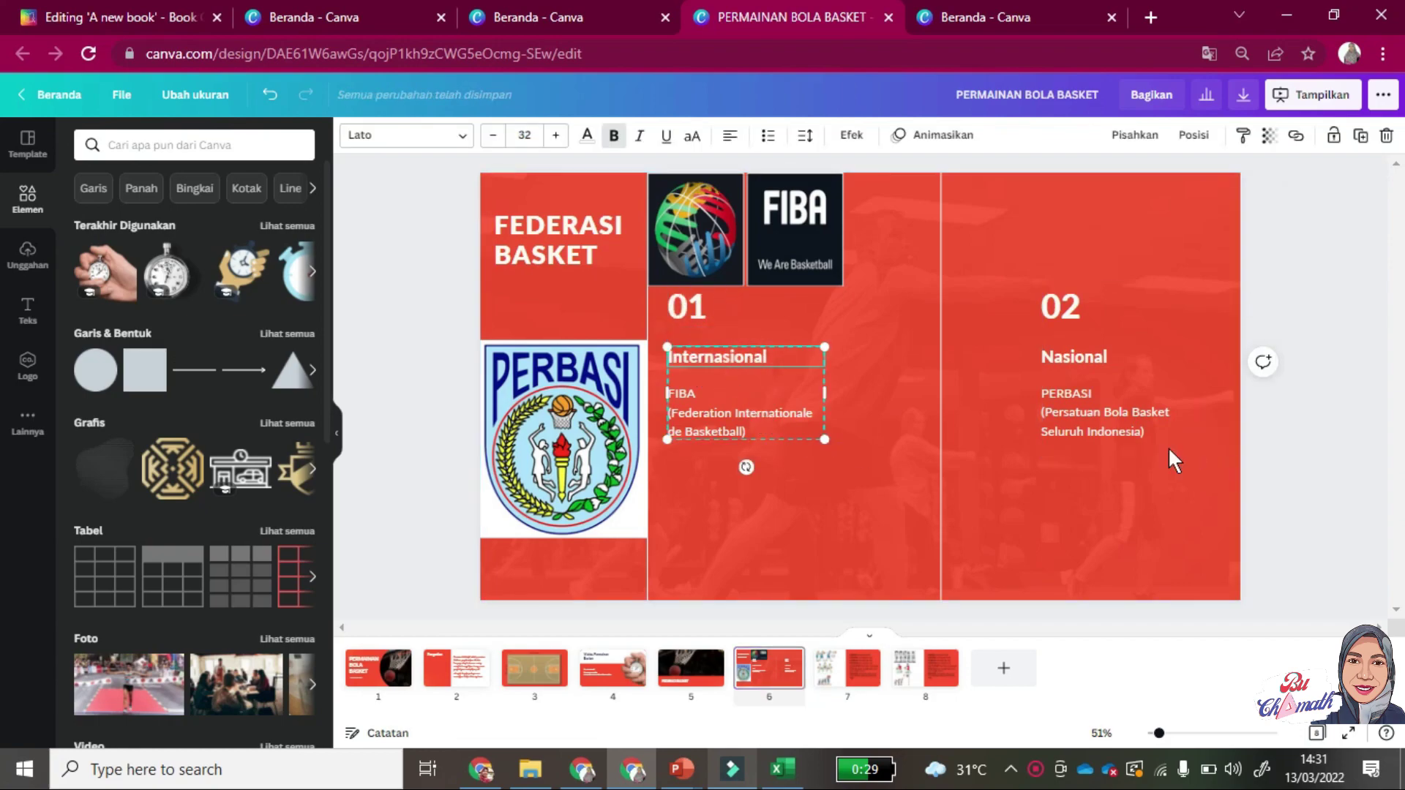
pyautogui.click(900, 370)
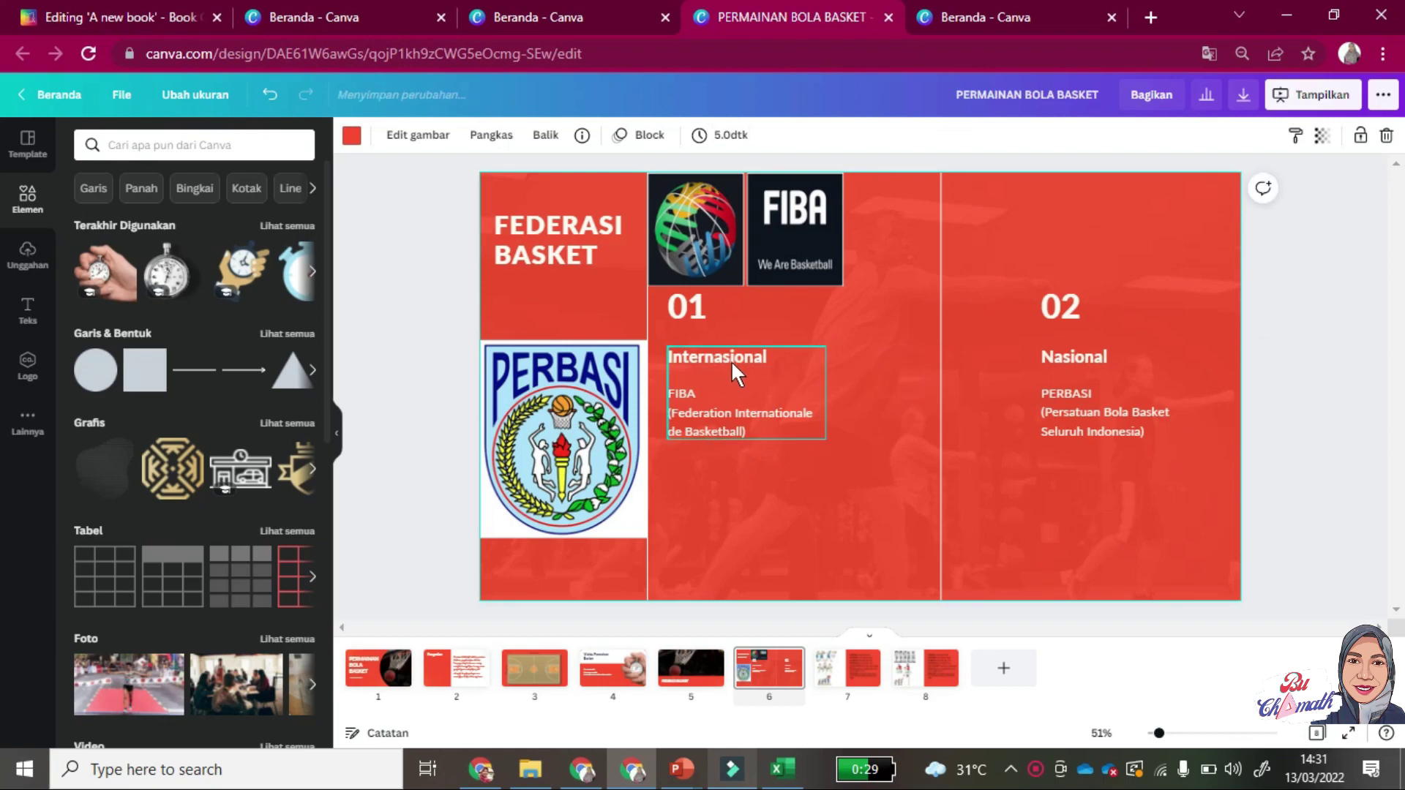
pyautogui.click(717, 355)
pyautogui.click(532, 133)
pyautogui.write('4')
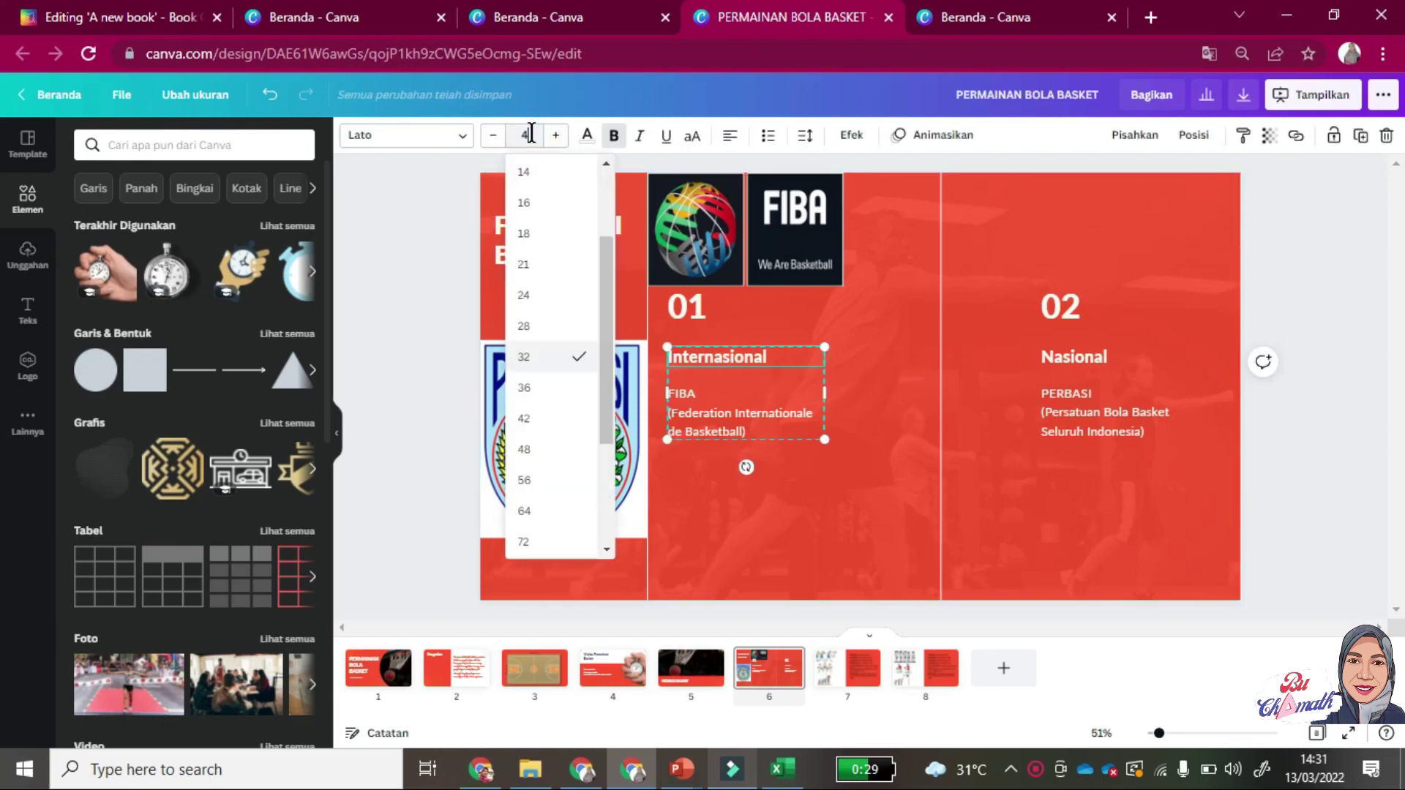
pyautogui.write('0')
pyautogui.press('Return')
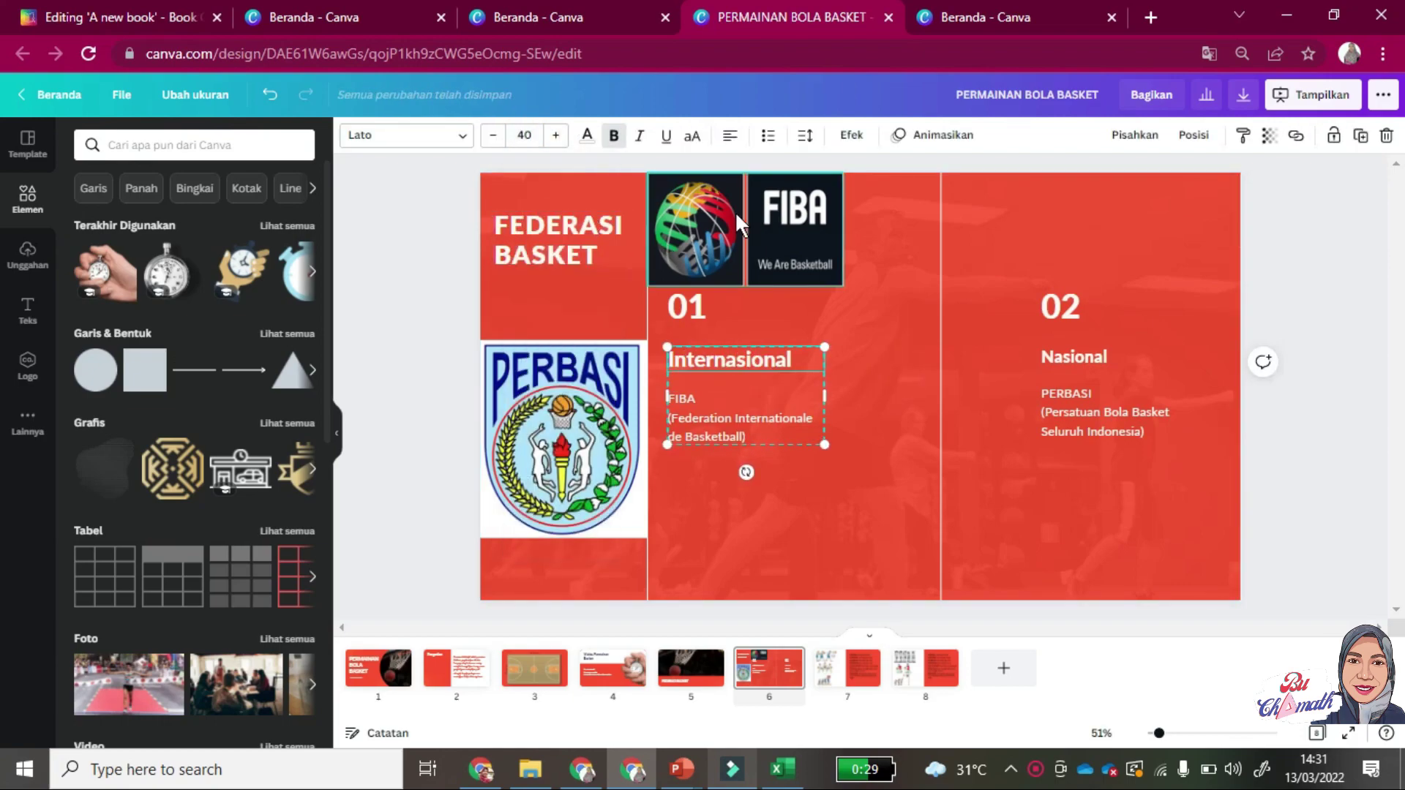
pyautogui.click(407, 223)
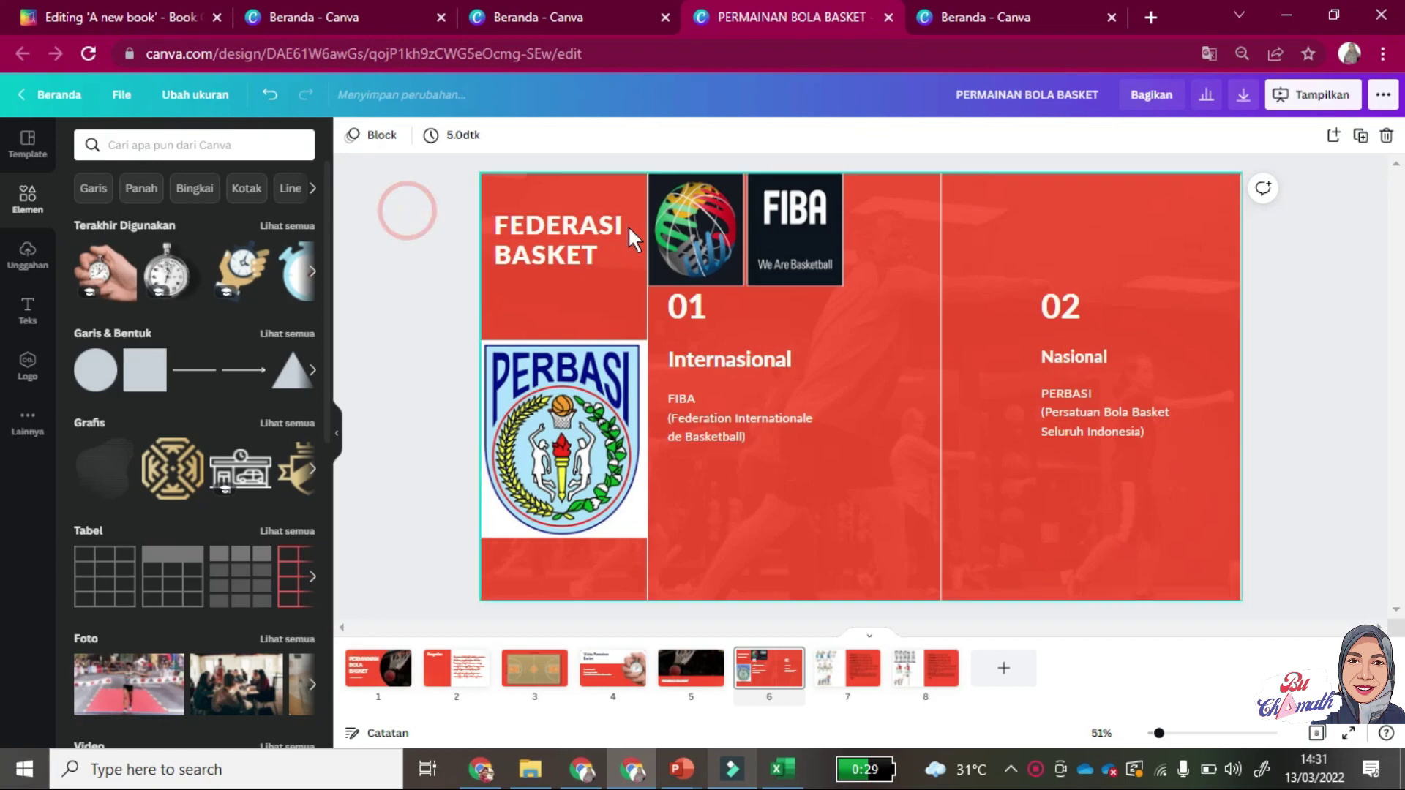
# Enlarge the FIBA logo on page 6 and shift the "01" number down beneath it.
pyautogui.click(716, 250)
pyautogui.moveTo(843, 286); pyautogui.dragTo(861, 296)
pyautogui.click(674, 307)
pyautogui.moveTo(674, 308); pyautogui.dragTo(674, 326)
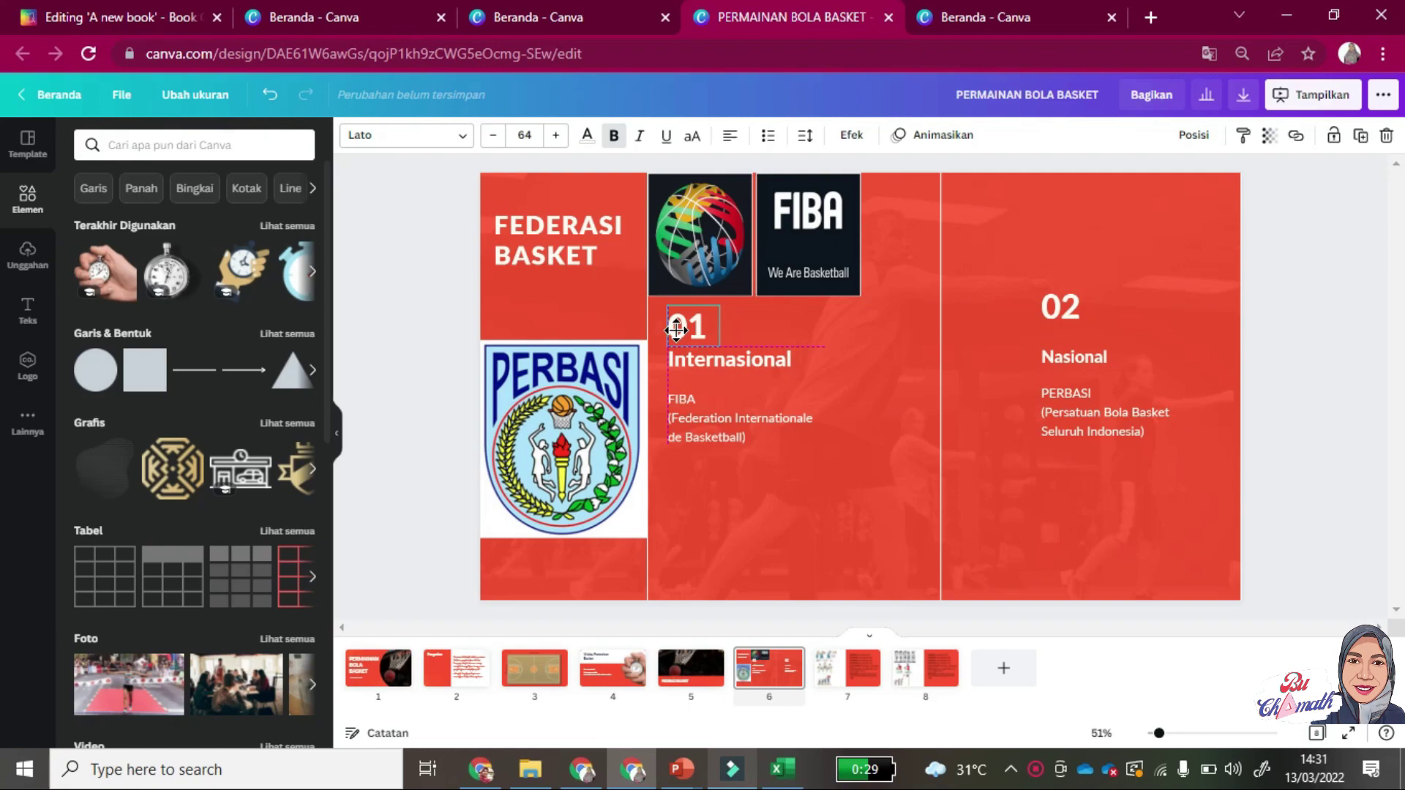
# Move the "Internasional" text block down below the "01" number and enlarge it.
pyautogui.click(713, 415)
pyautogui.moveTo(713, 414); pyautogui.dragTo(715, 440)
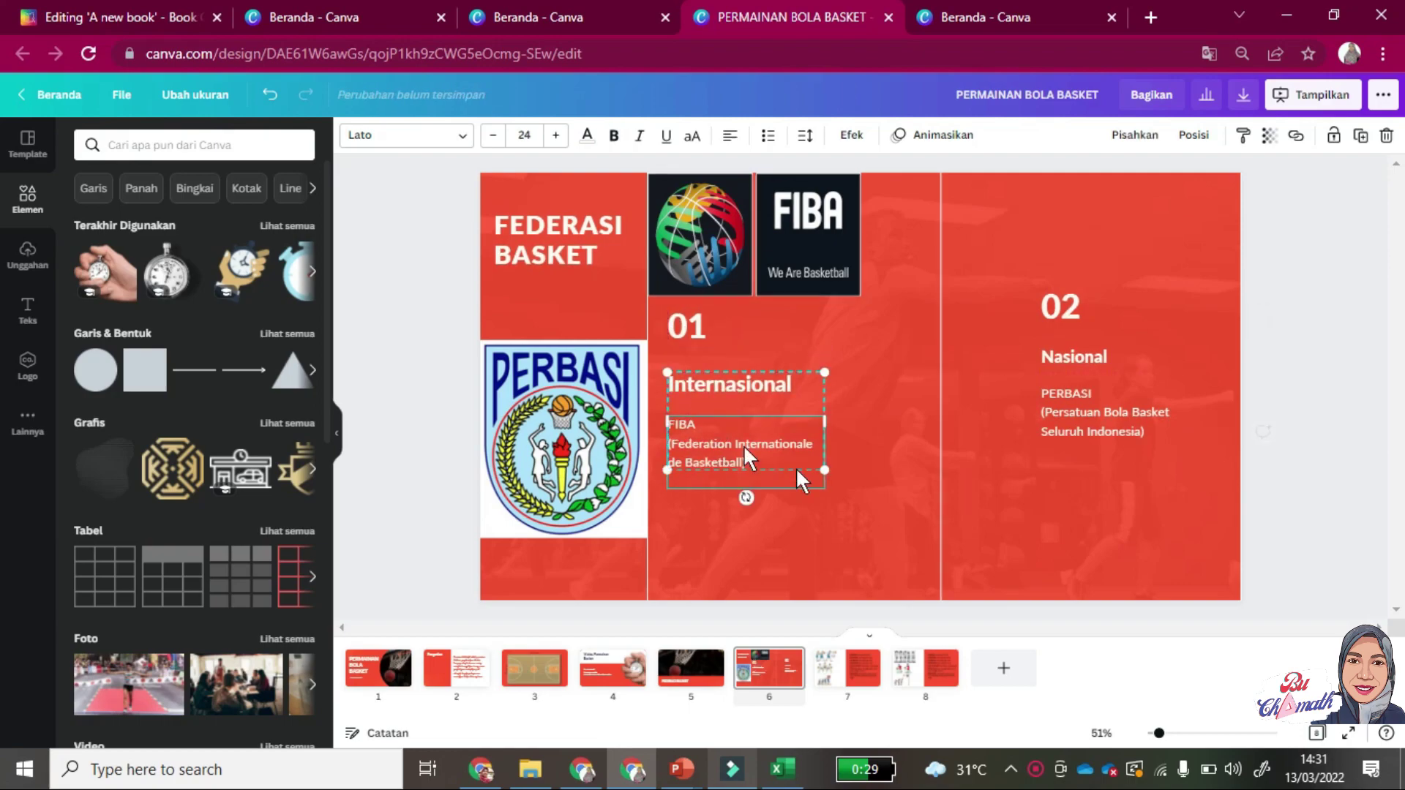
pyautogui.moveTo(822, 468); pyautogui.dragTo(876, 507)
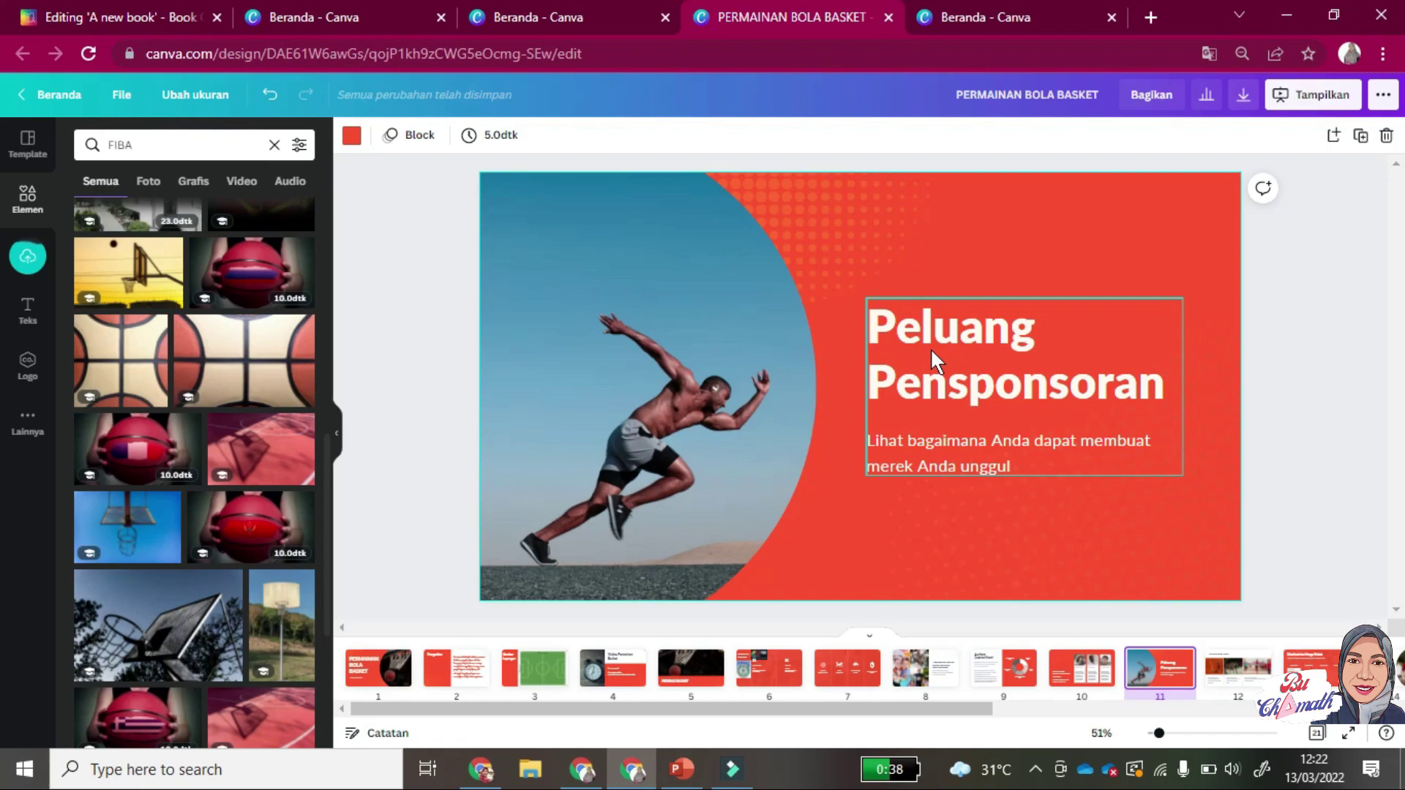
# Replace the "Peluang Pensponsoran" title on page 11 with "TEKNIK DASAR BASKET".
pyautogui.click(929, 349)
pyautogui.tripleClick(930, 348)
pyautogui.write('TEKNIK DASAR BASKET')
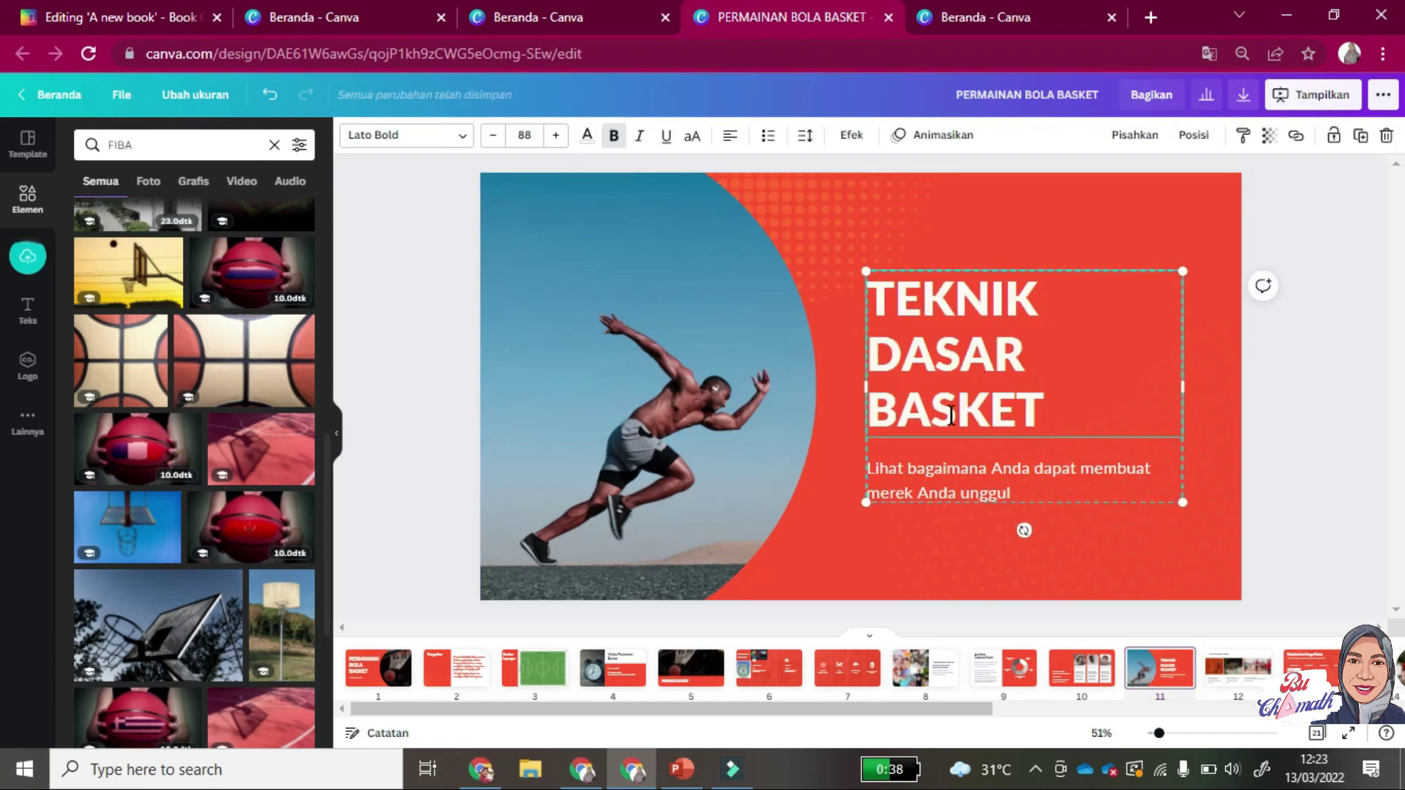
pyautogui.press('Escape')
# Search the elements for "basket" and replace the runner picture on page 11 with the photo of basketball players.
pyautogui.click(28, 199)
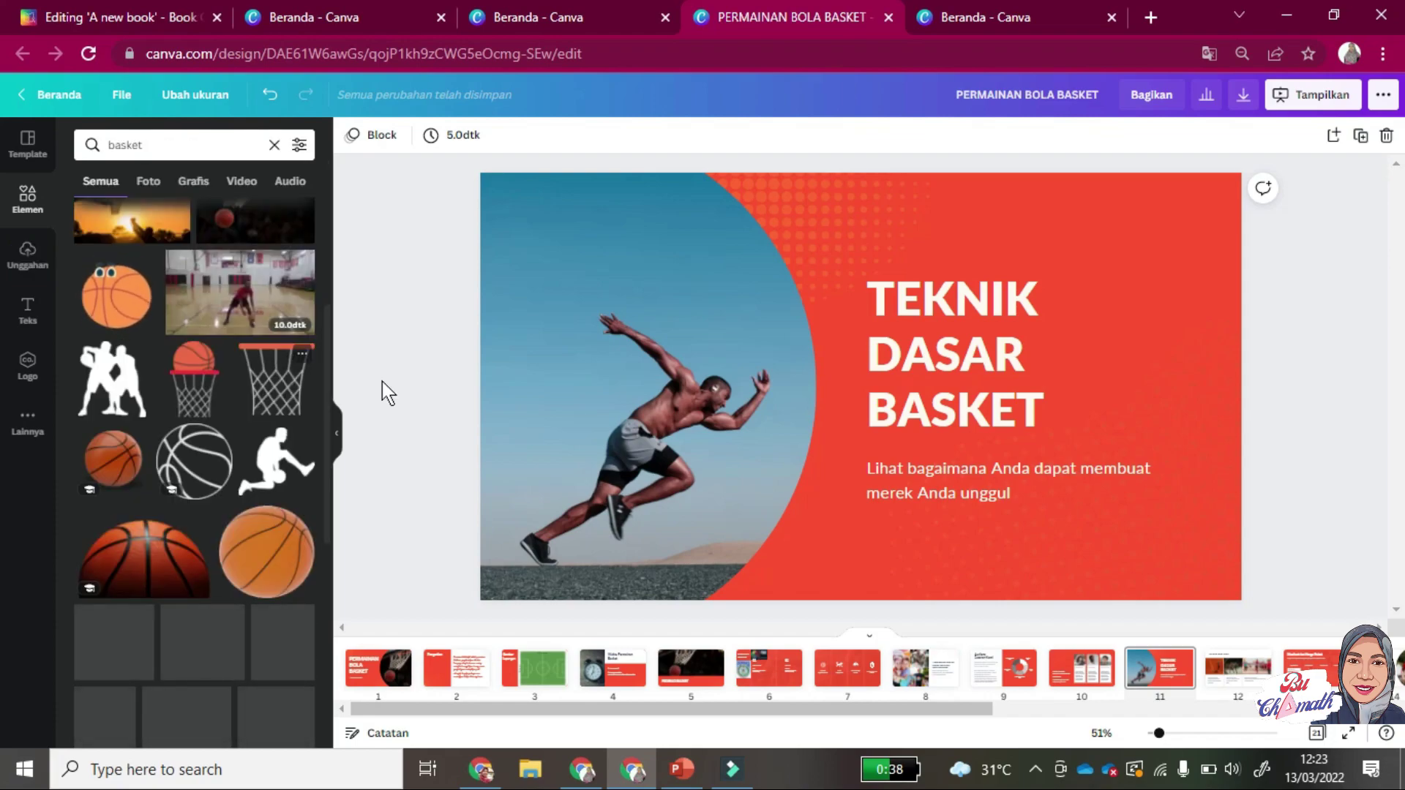
pyautogui.click(606, 311)
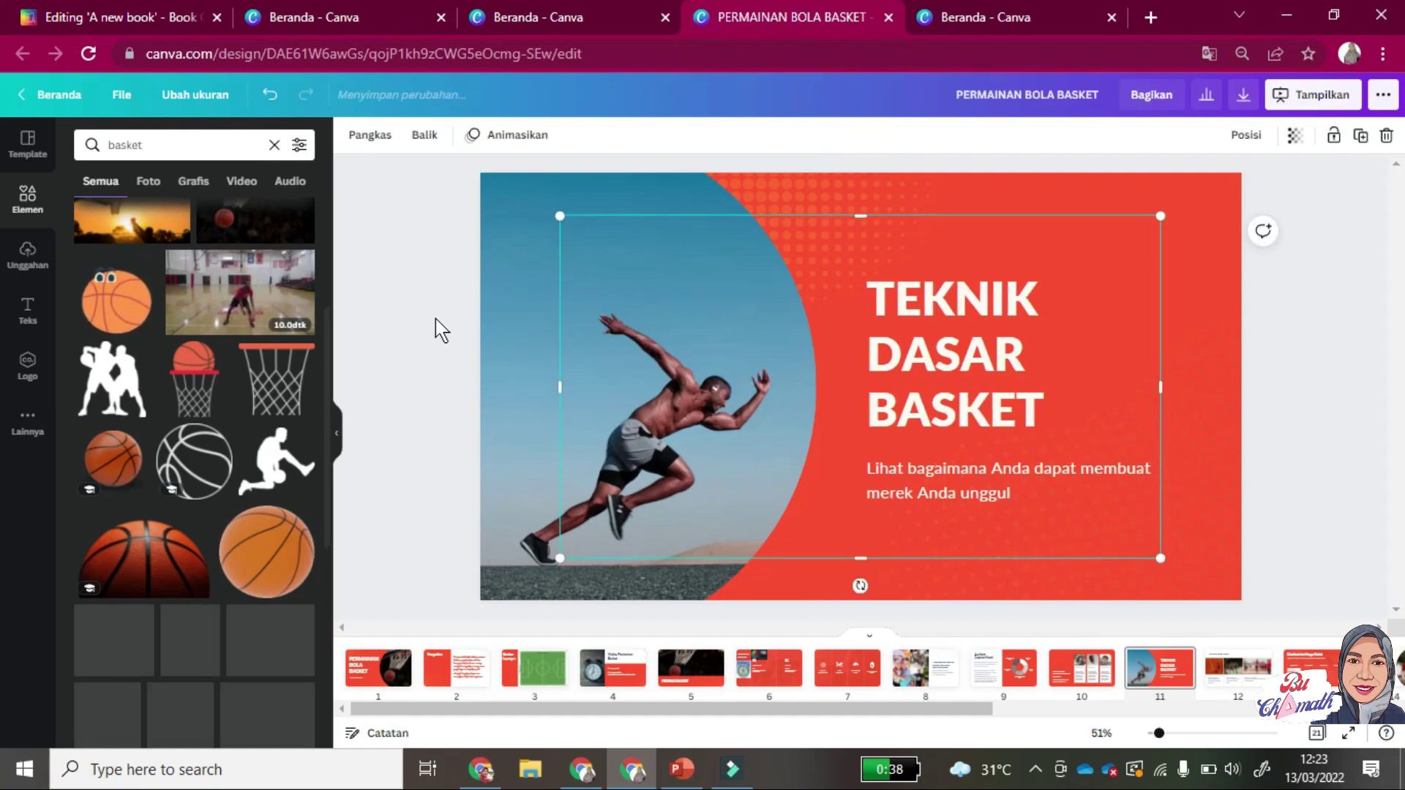
pyautogui.moveTo(235, 296); pyautogui.dragTo(510, 331)
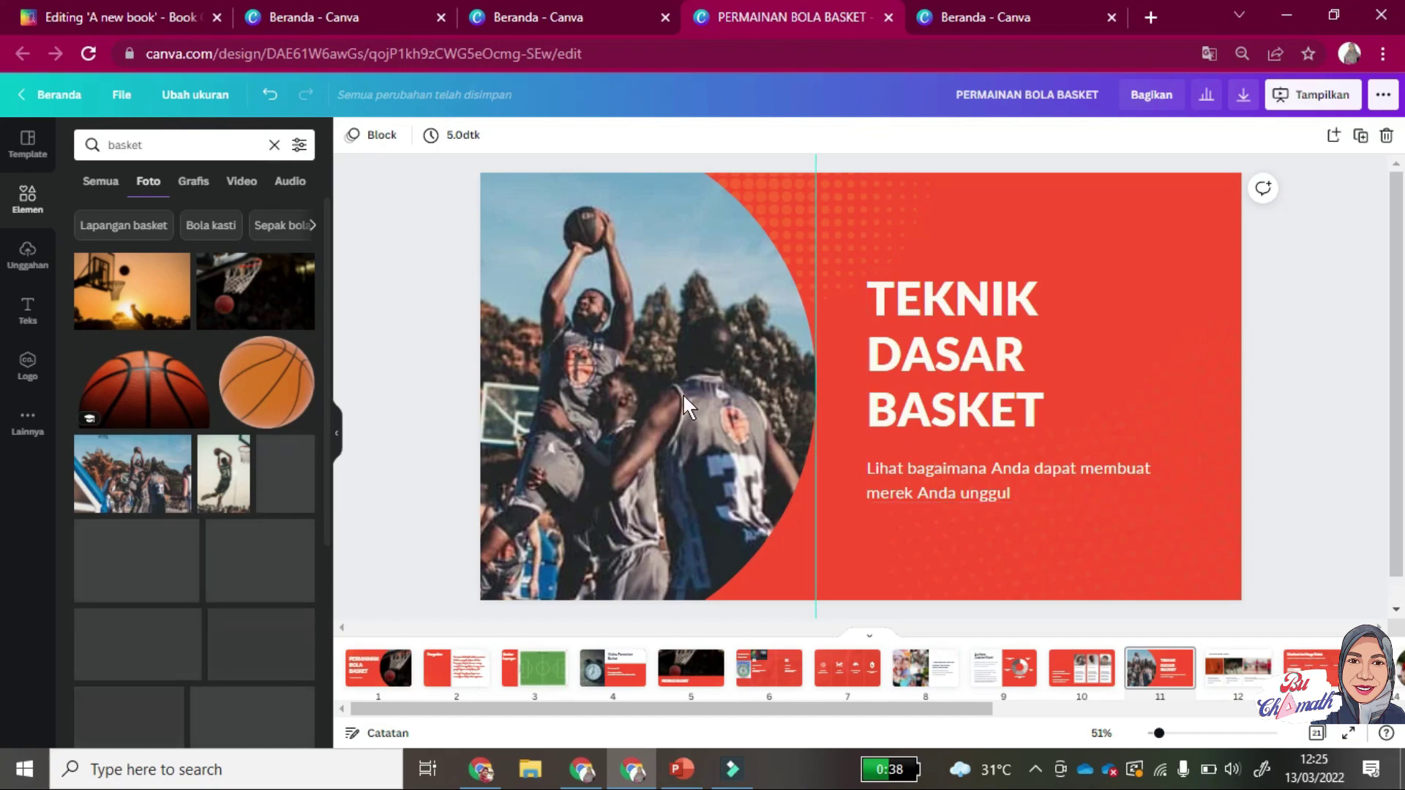
# Delete the subtitle text below the "TEKNIK DASAR BASKET" title on page 11.
pyautogui.click(954, 480)
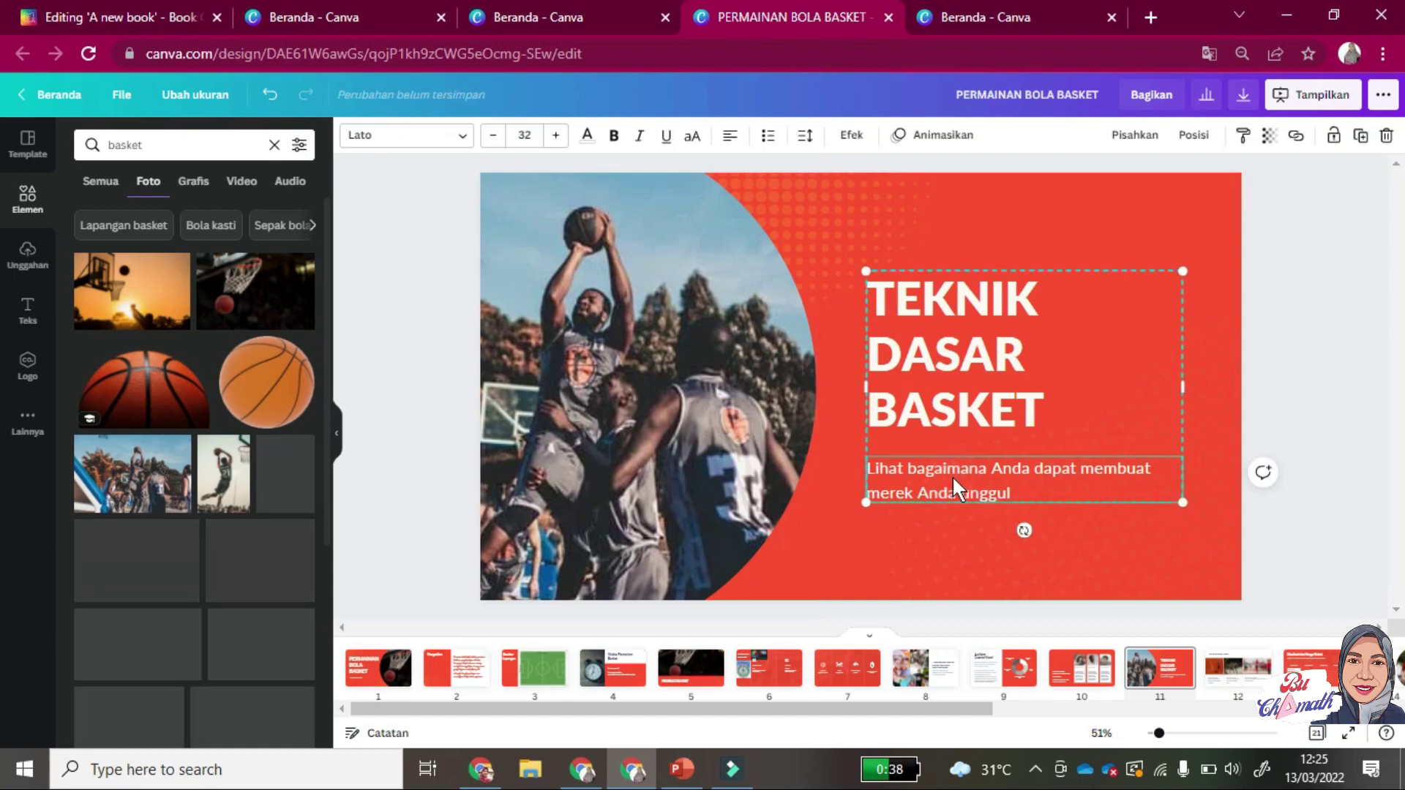
pyautogui.press('Delete')
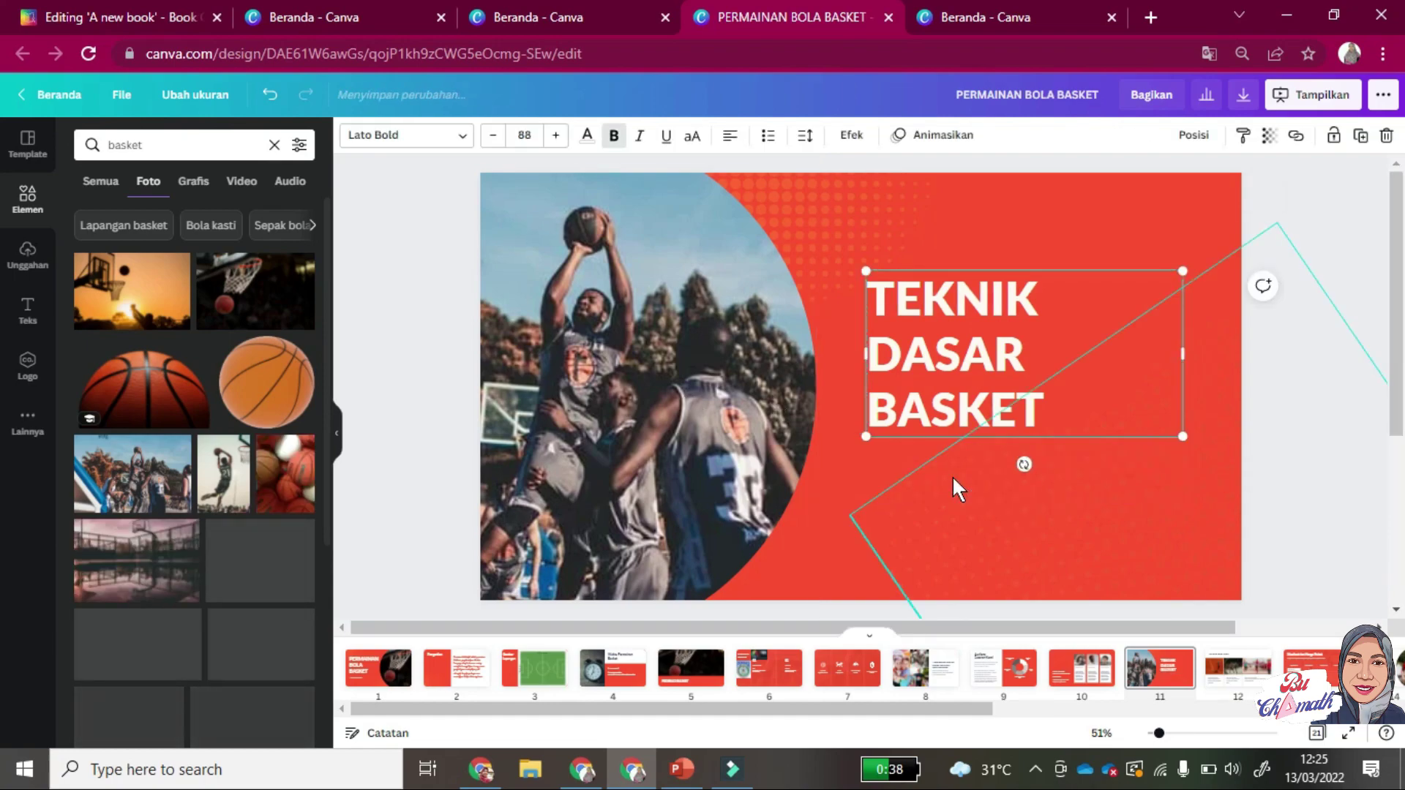
pyautogui.click(951, 476)
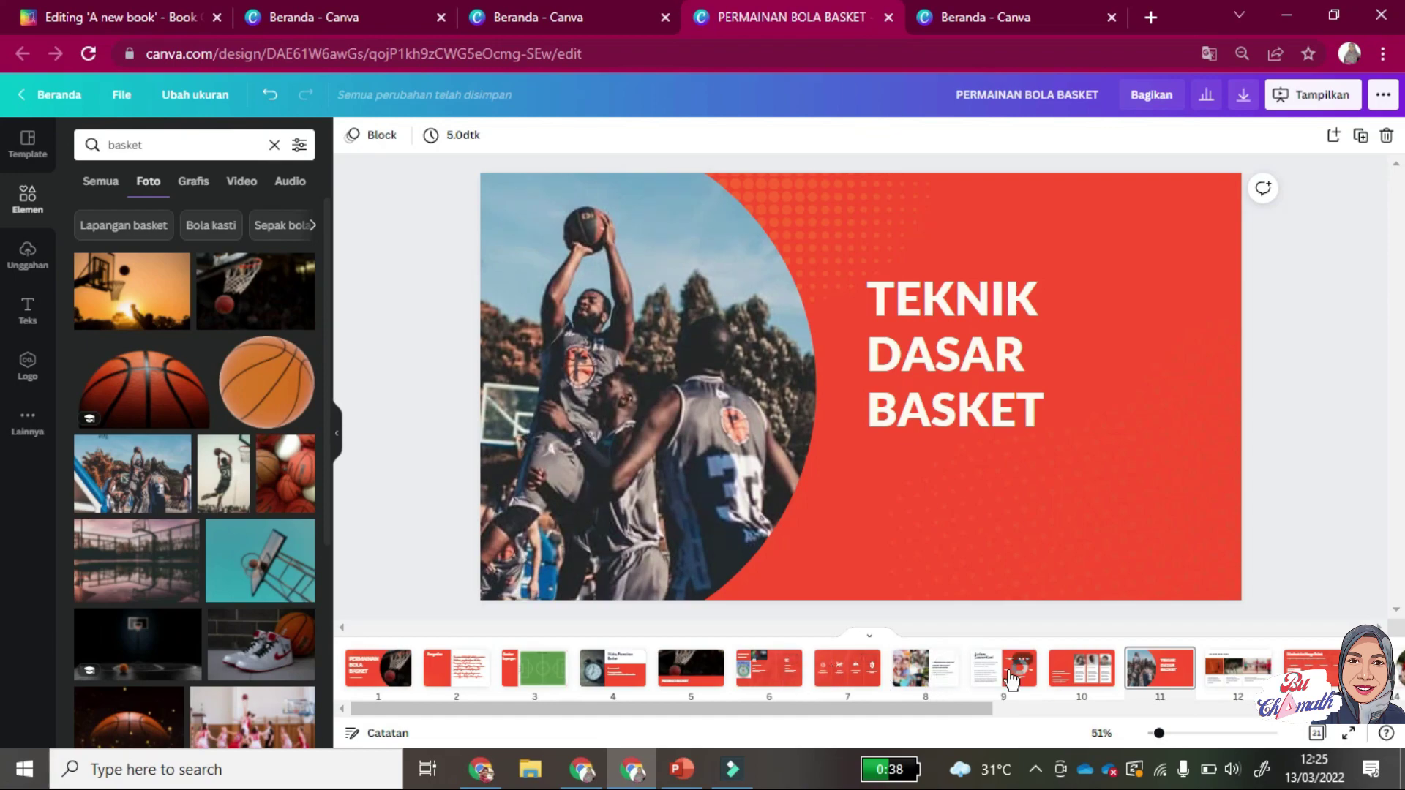
# Apply the template's "APA KATA PARA PESERTA ACARA" layout with three photo cards to the blank page 7.
pyautogui.click(1084, 677)
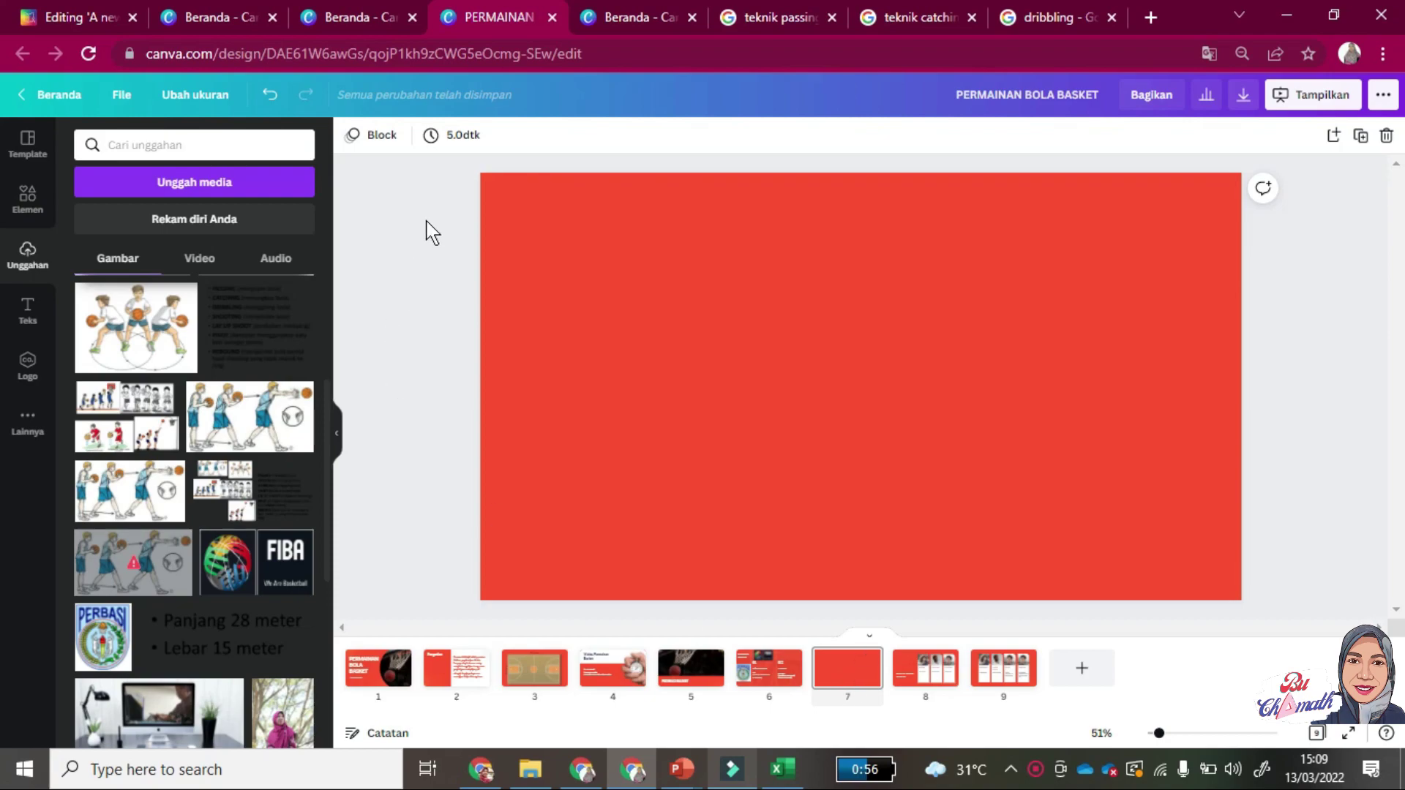
pyautogui.click(33, 150)
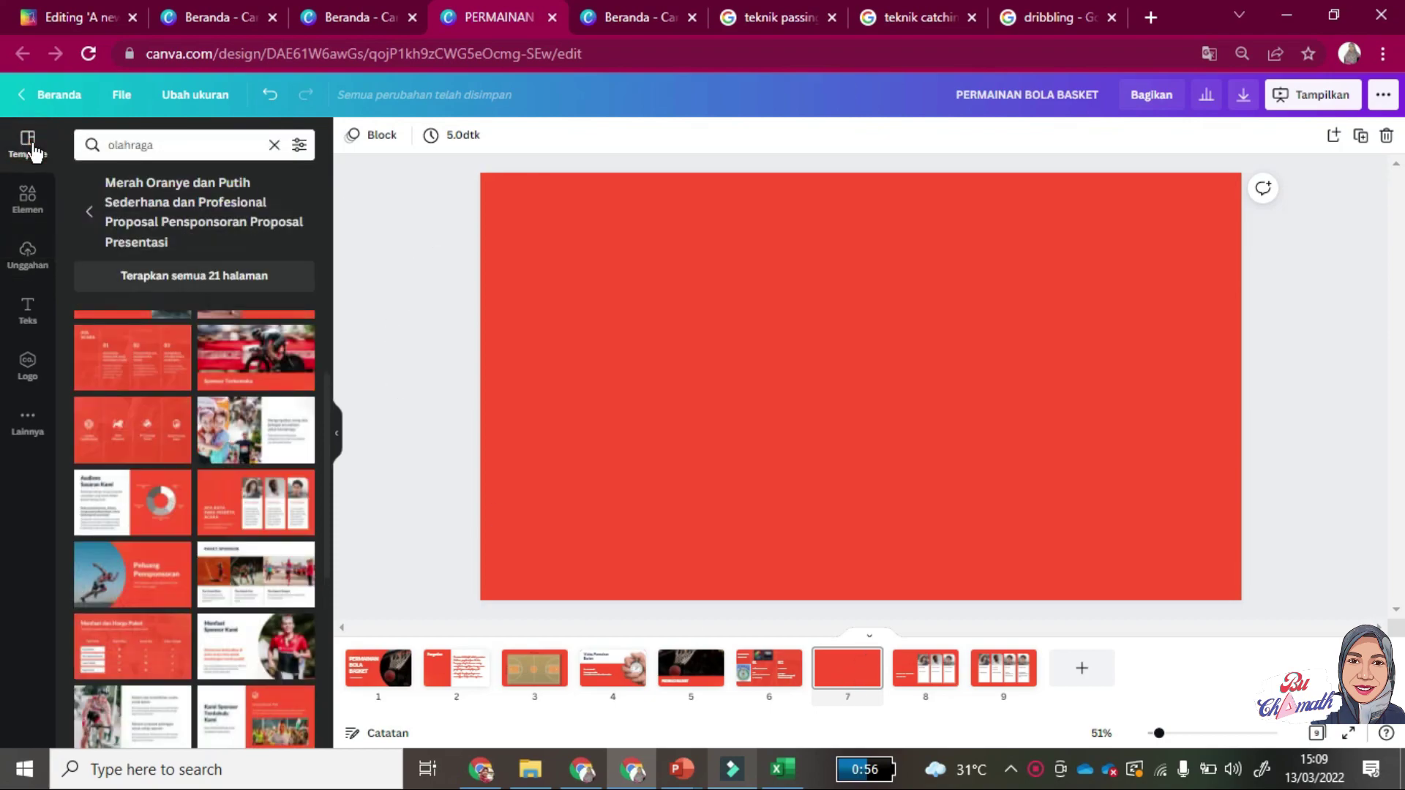
pyautogui.click(276, 514)
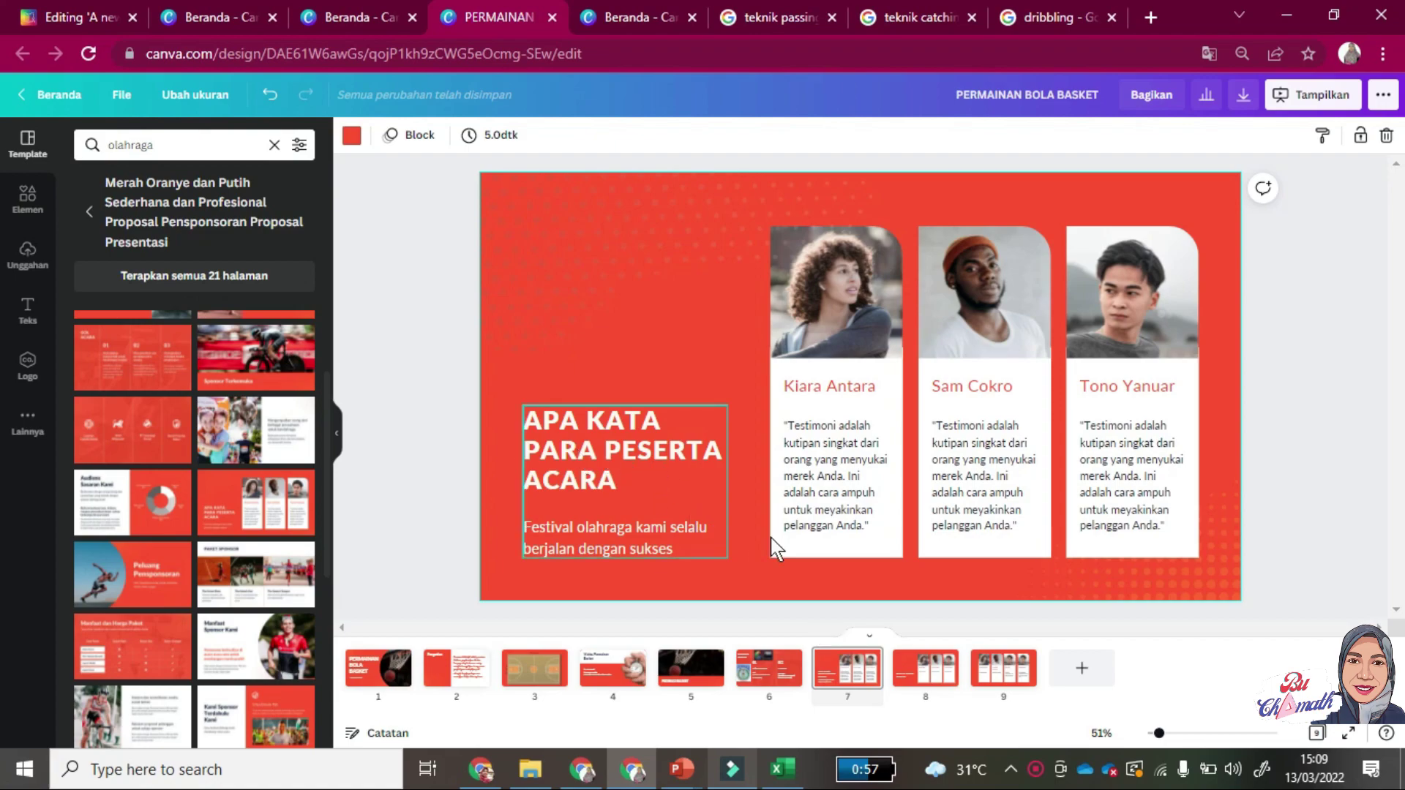
# Make the "PASSING" heading on page 8 bold.
pyautogui.click(926, 685)
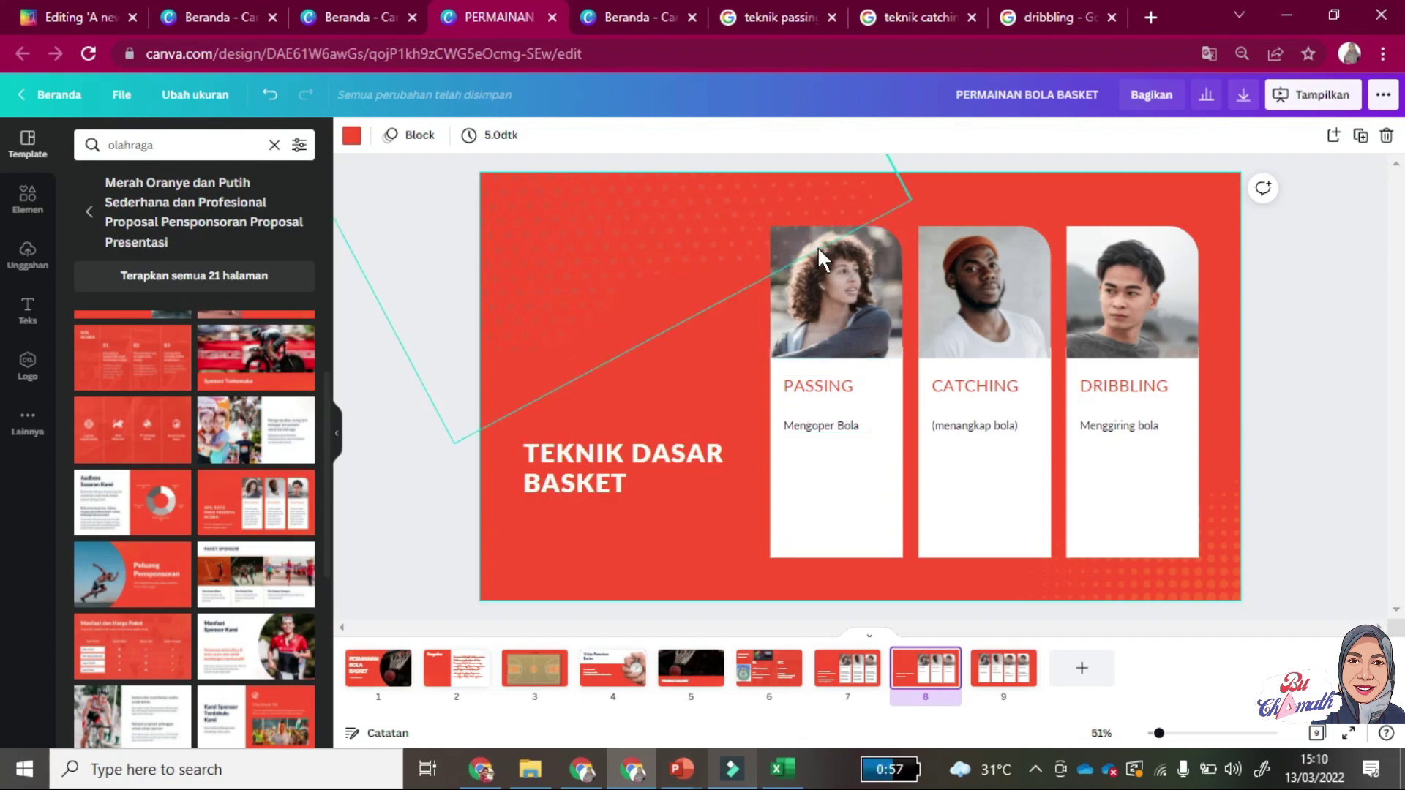
pyautogui.click(812, 391)
pyautogui.doubleClick(841, 388)
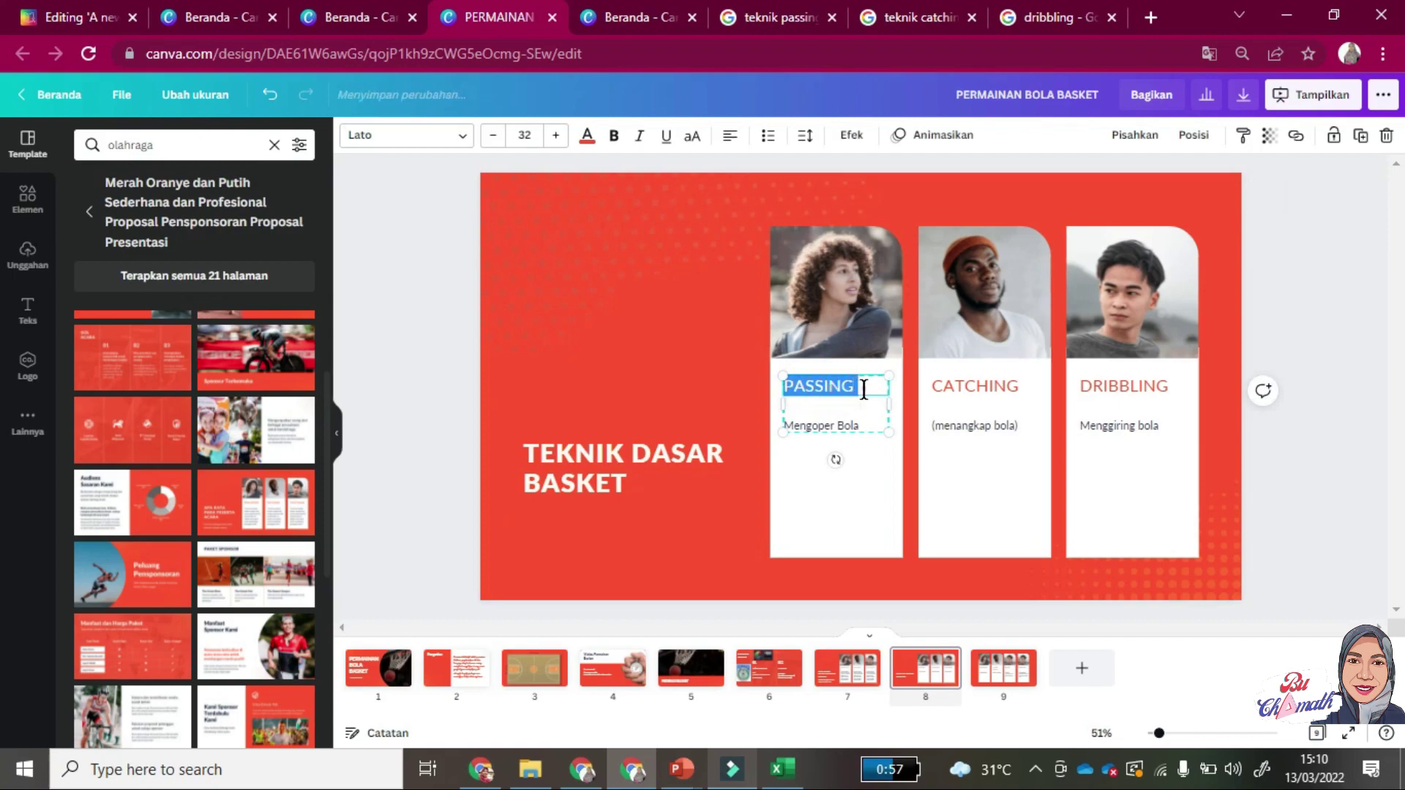
pyautogui.click(863, 390)
pyautogui.moveTo(864, 390); pyautogui.dragTo(774, 389)
pyautogui.hotkey('ctrl', 'b')
# Set the font size of the "Mengoper Bola" text on the PASSING card to 35.
pyautogui.click(858, 417)
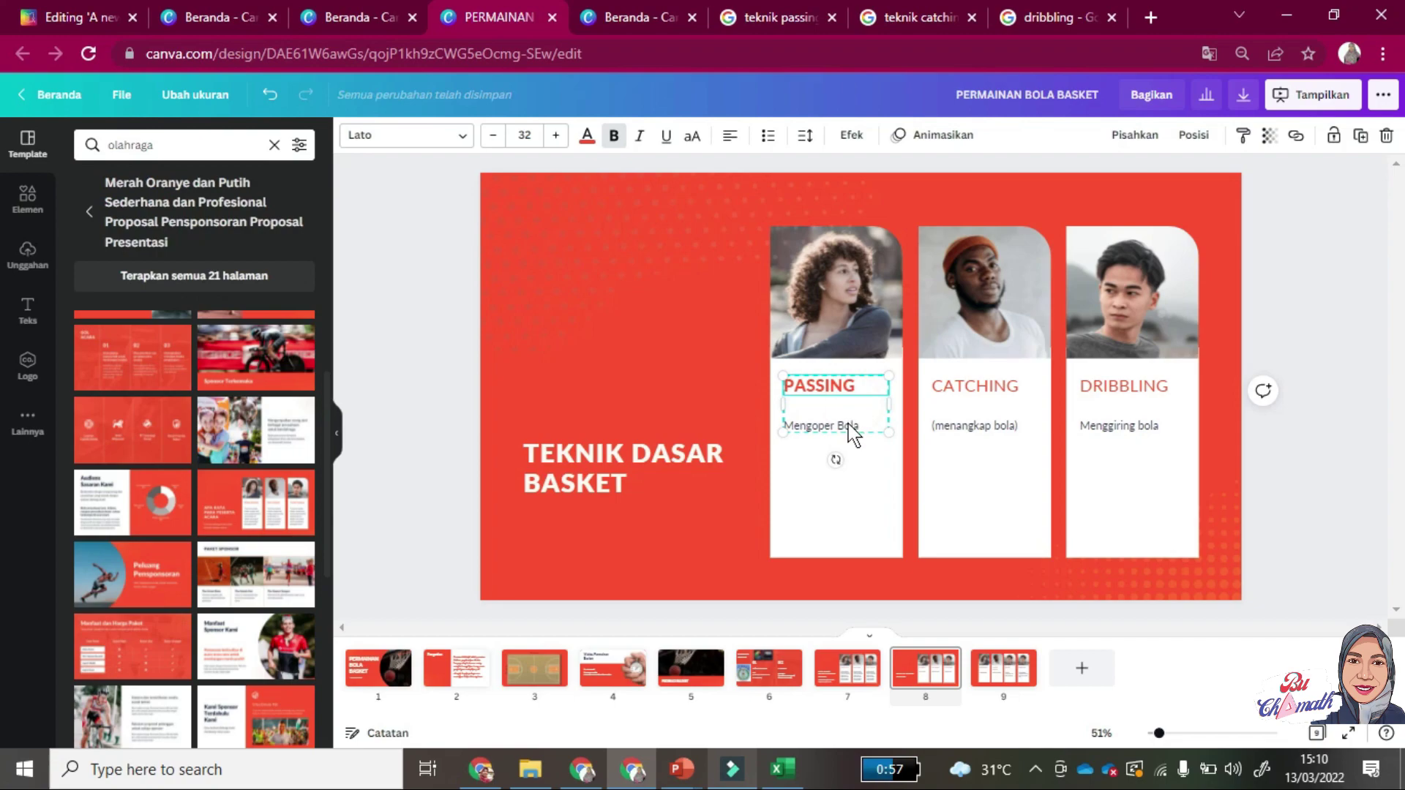
pyautogui.click(832, 432)
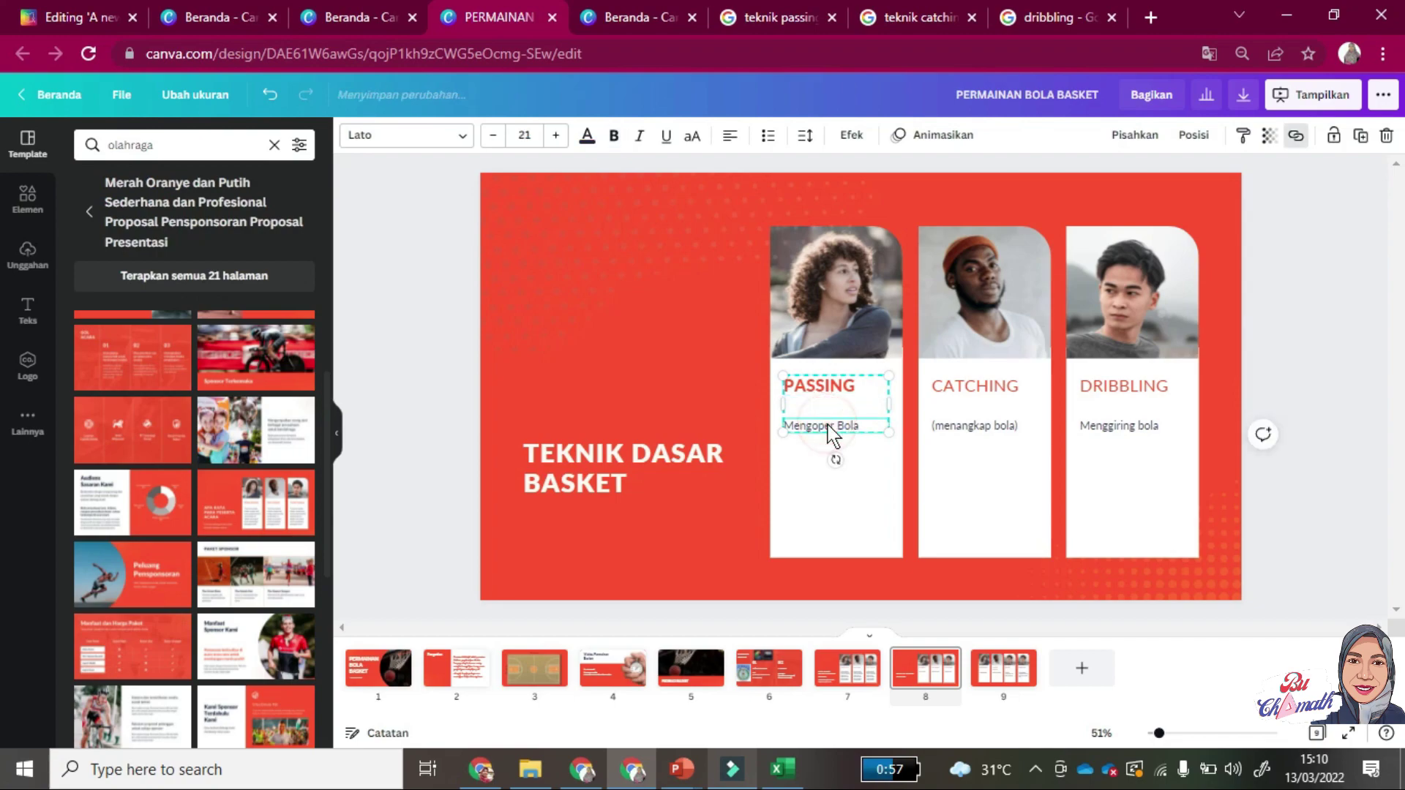
pyautogui.click(532, 134)
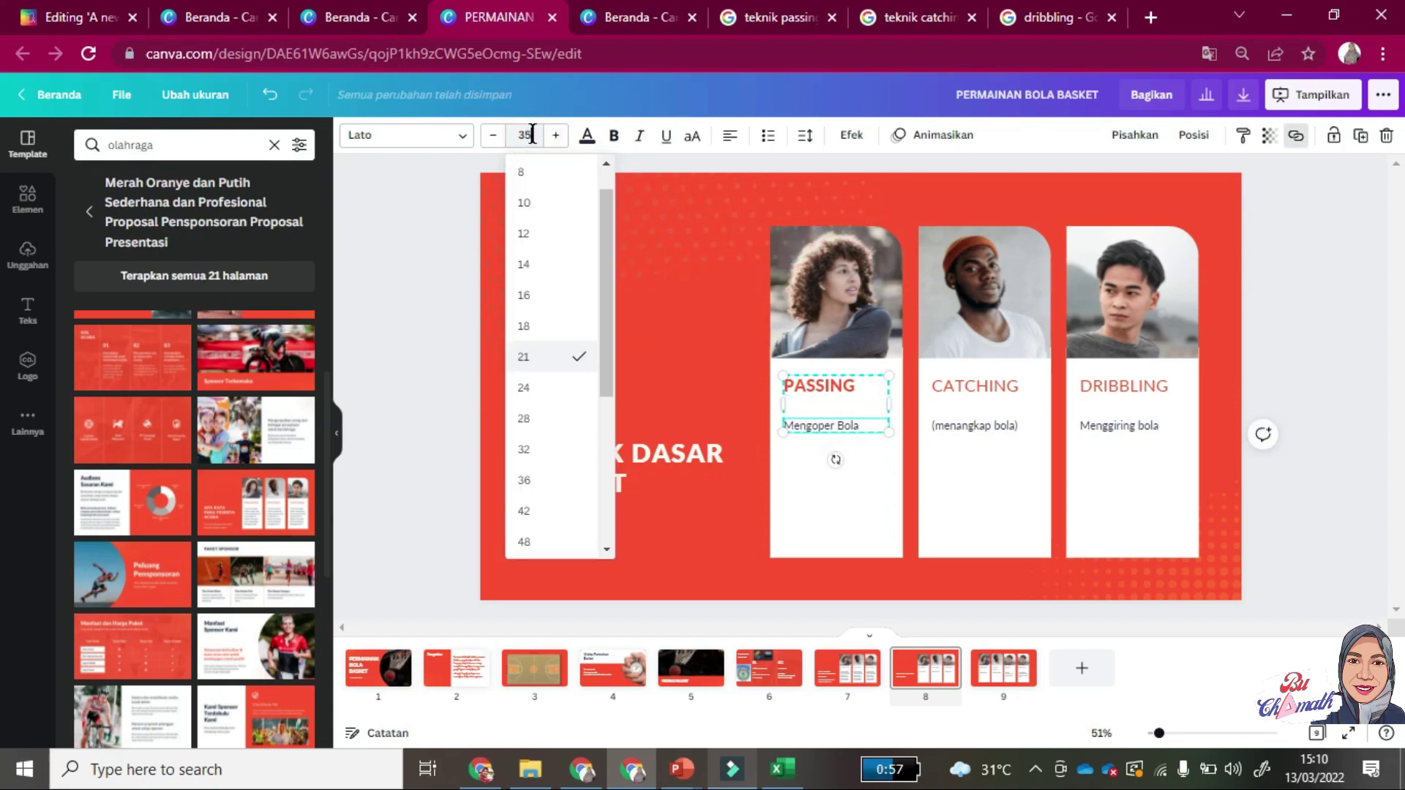
pyautogui.press('Return')
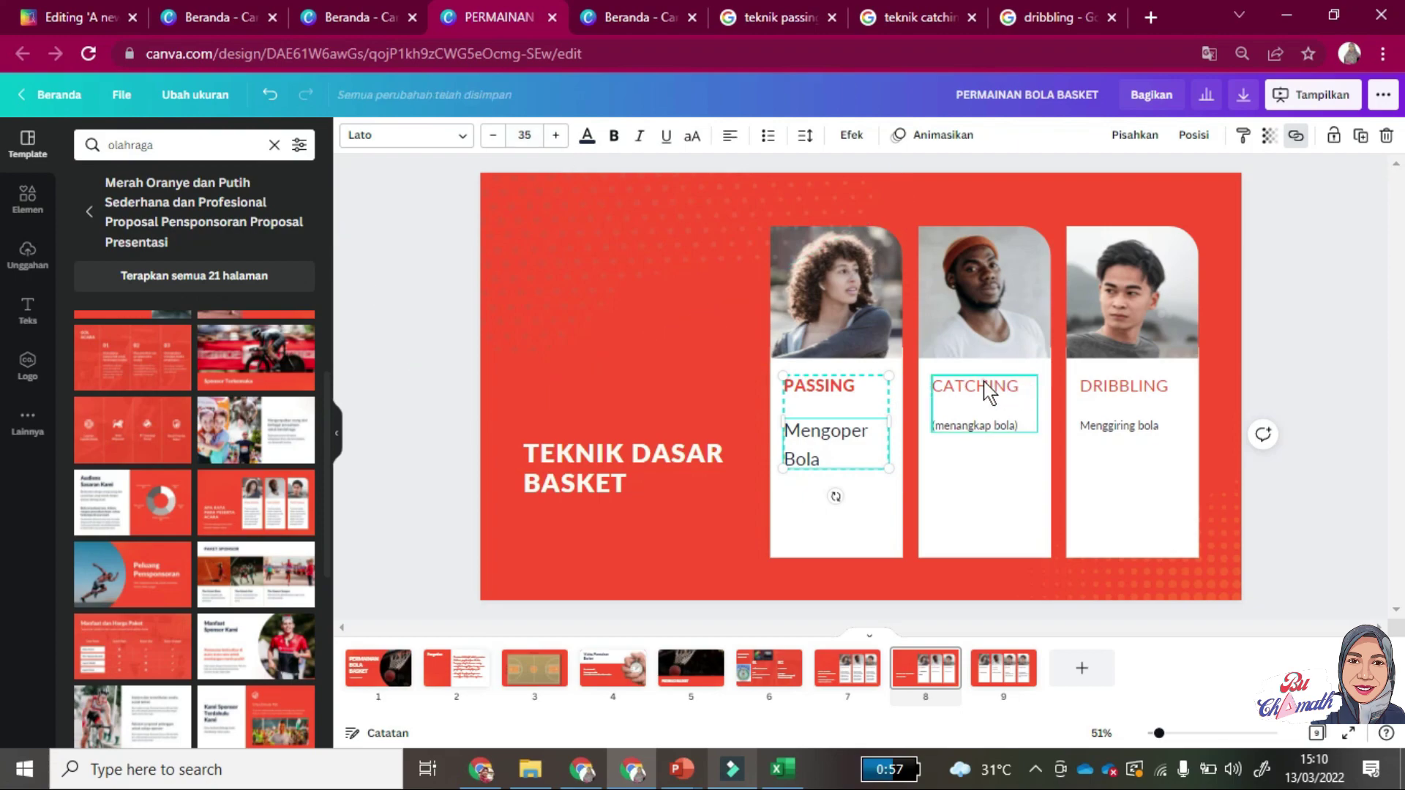
# Set the "CATCHING" heading on page 8 to font size 35 and make it bold.
pyautogui.click(1026, 385)
pyautogui.doubleClick(1026, 385)
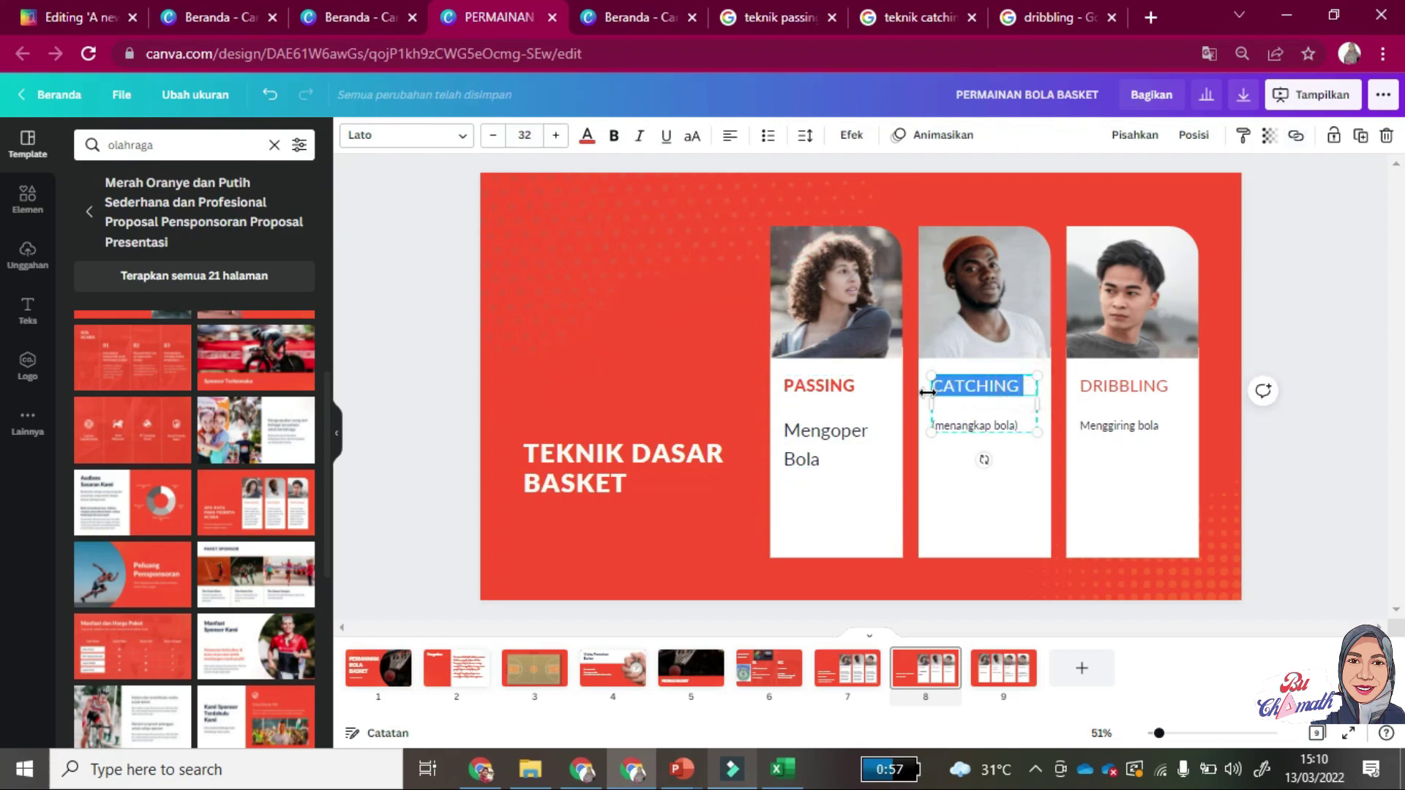
pyautogui.click(529, 141)
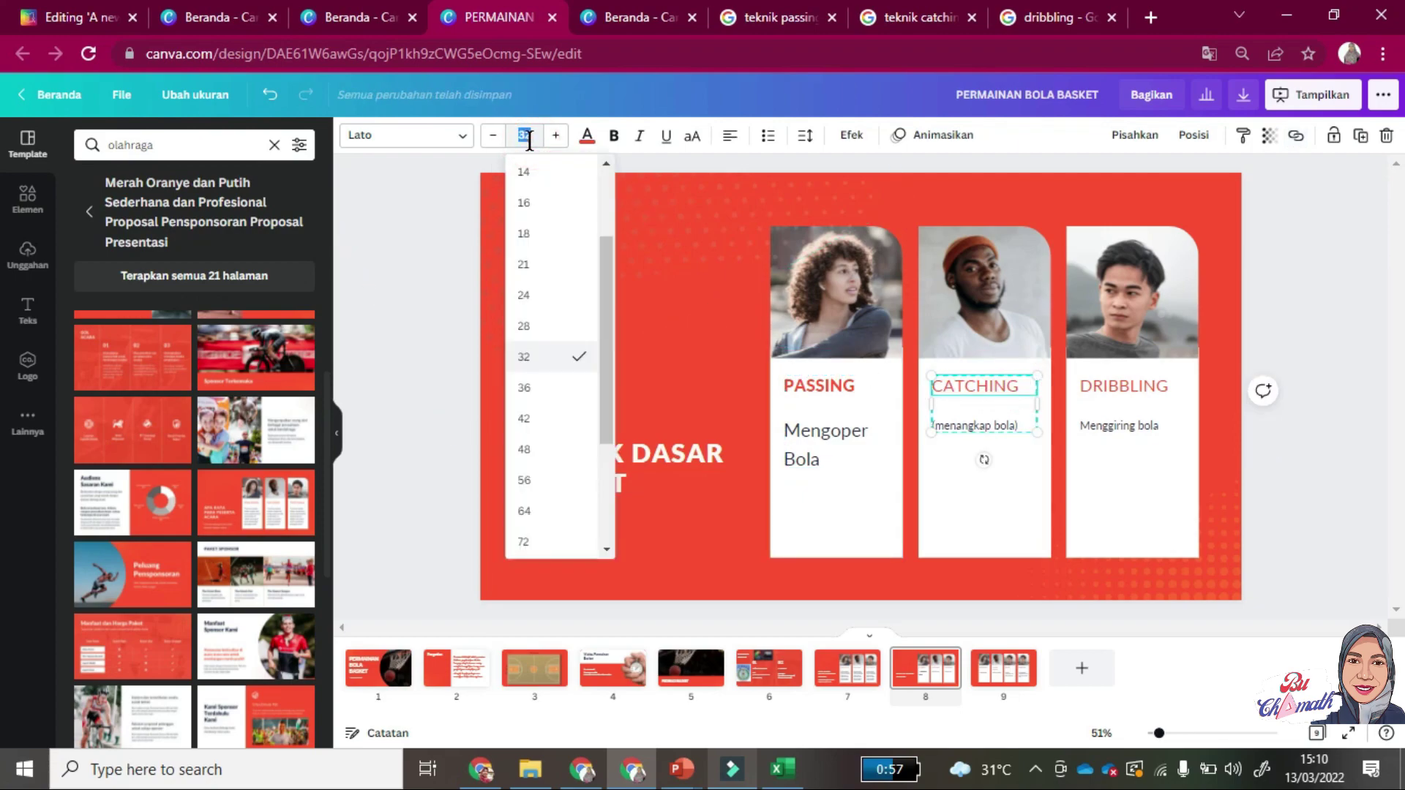
pyautogui.write('35')
pyautogui.press('Return')
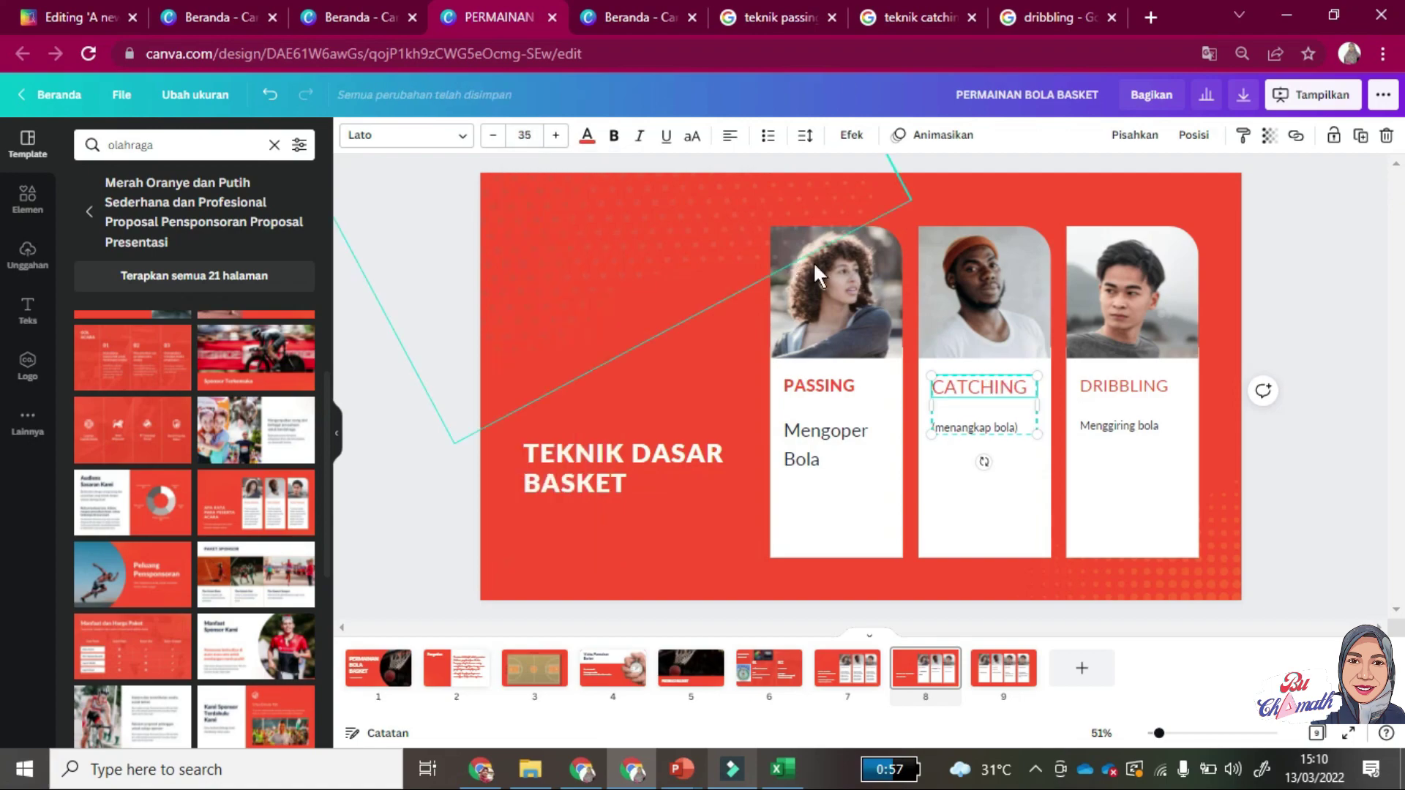
pyautogui.click(615, 141)
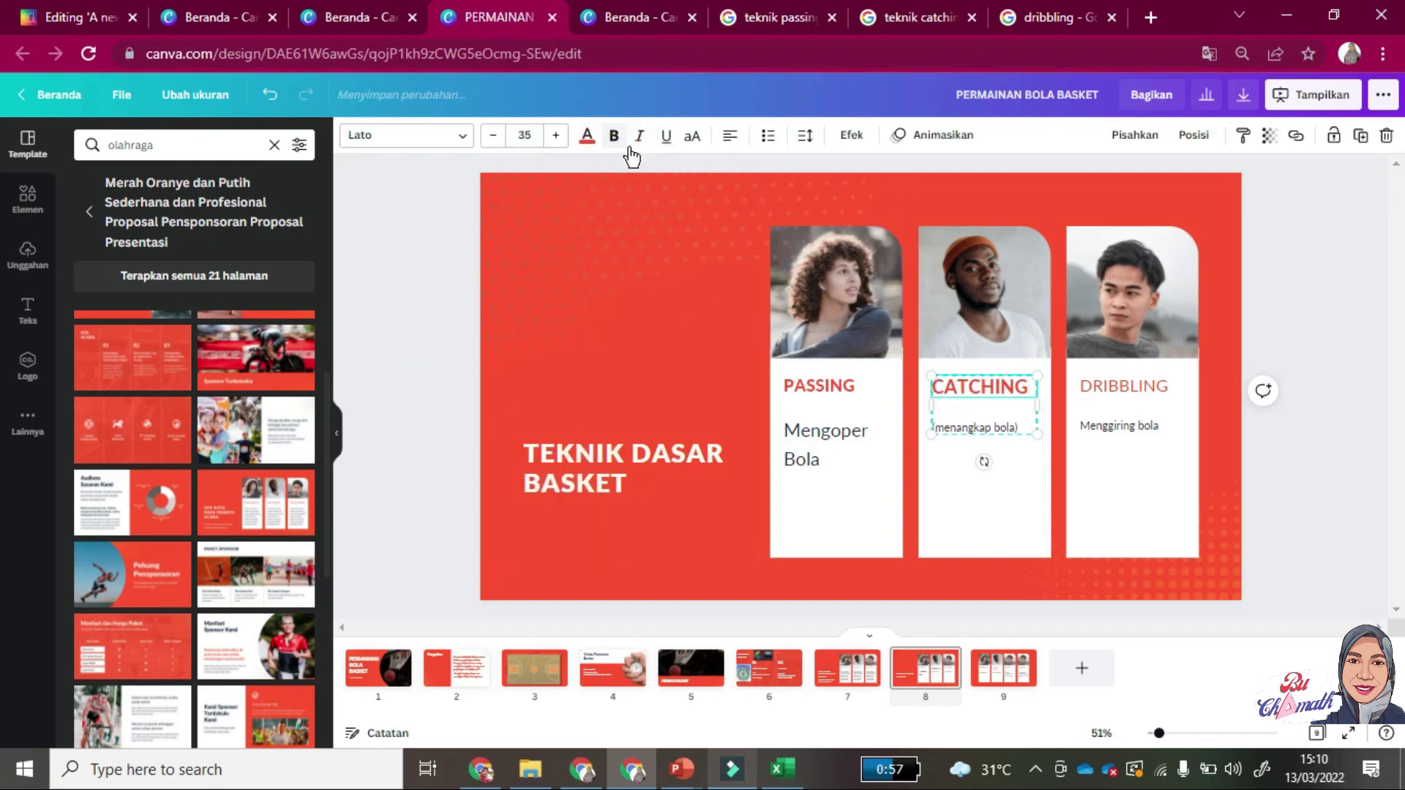
# Remove the parentheses around "menangkap bola" on the CATCHING card and set that text's font size to 35.
pyautogui.click(966, 426)
pyautogui.click(1029, 429)
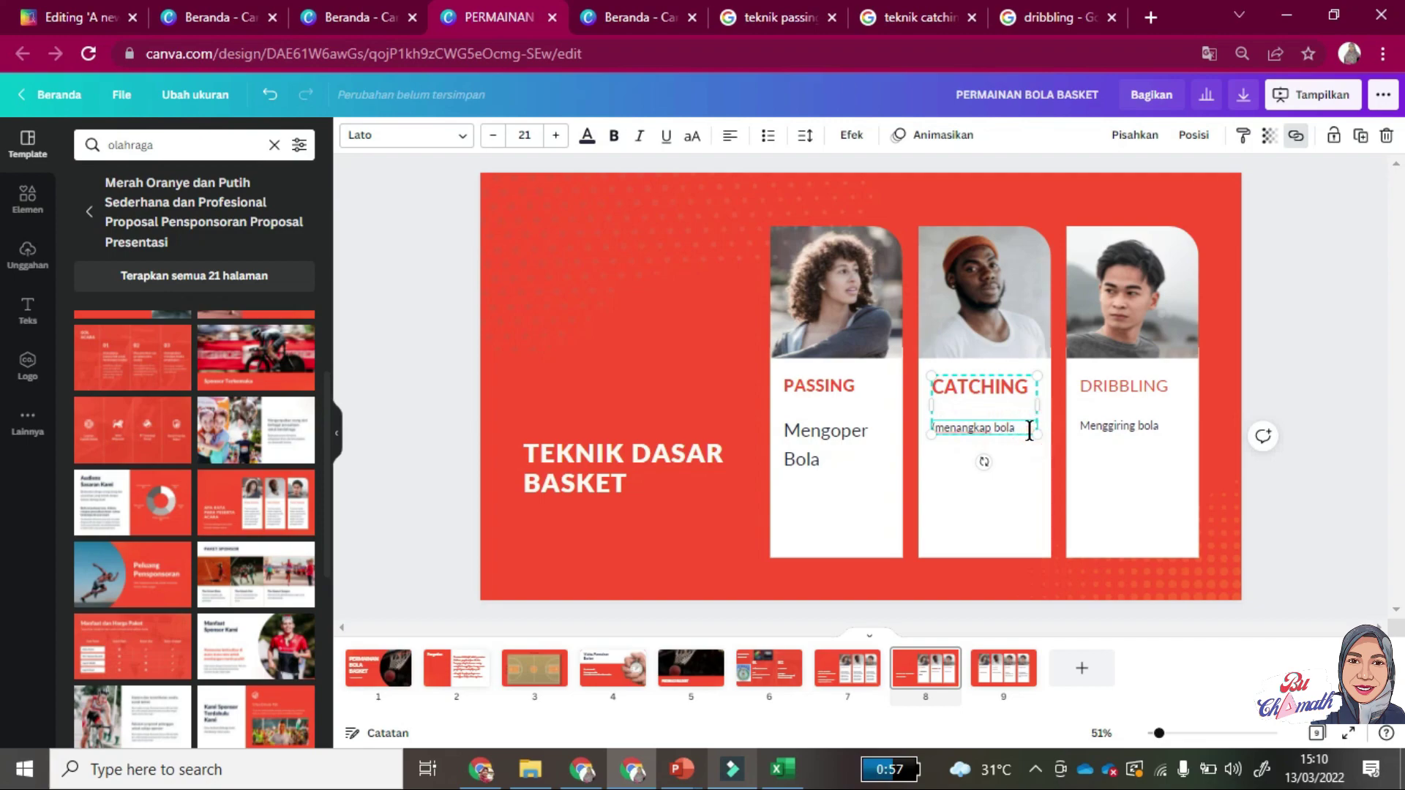
pyautogui.click(991, 474)
pyautogui.click(986, 427)
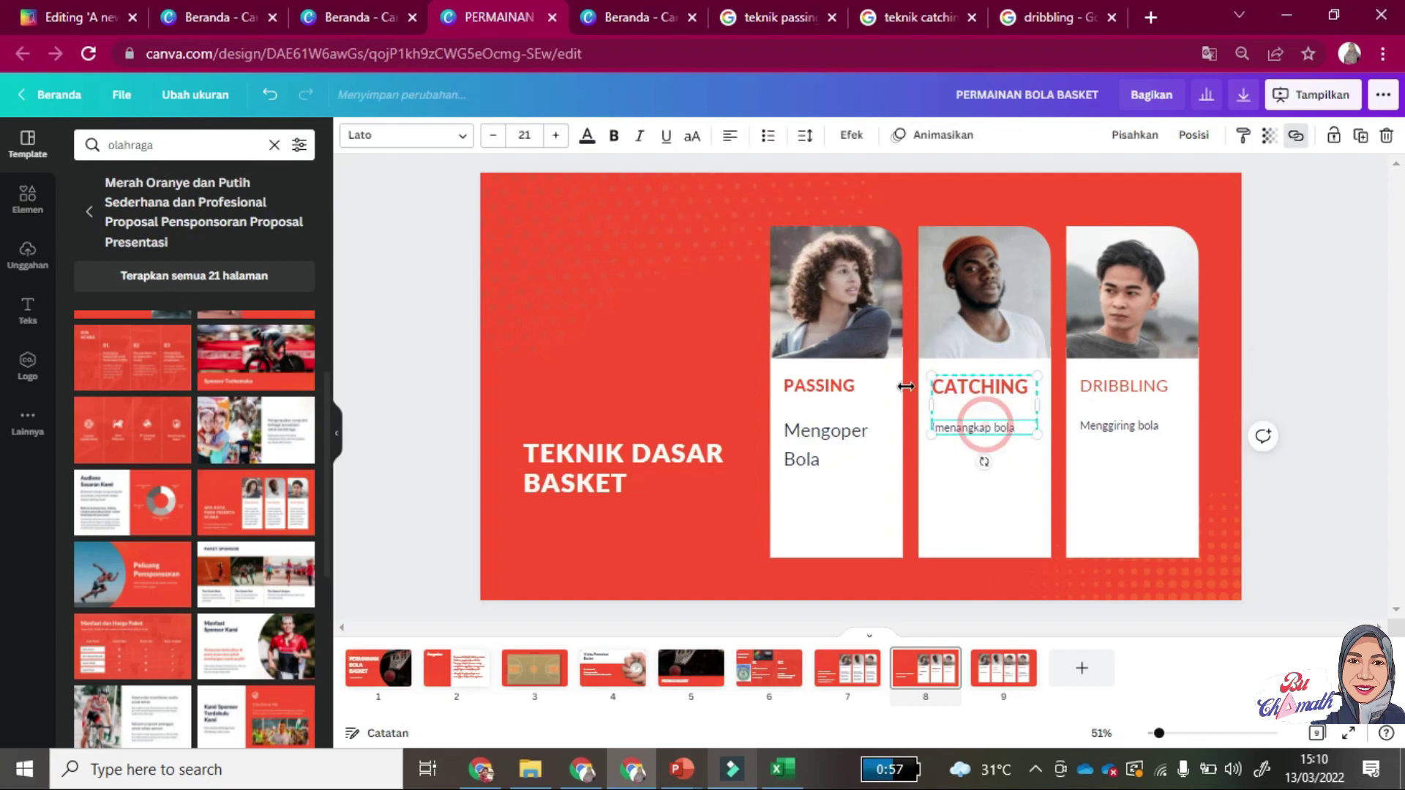
pyautogui.click(527, 135)
pyautogui.write('3')
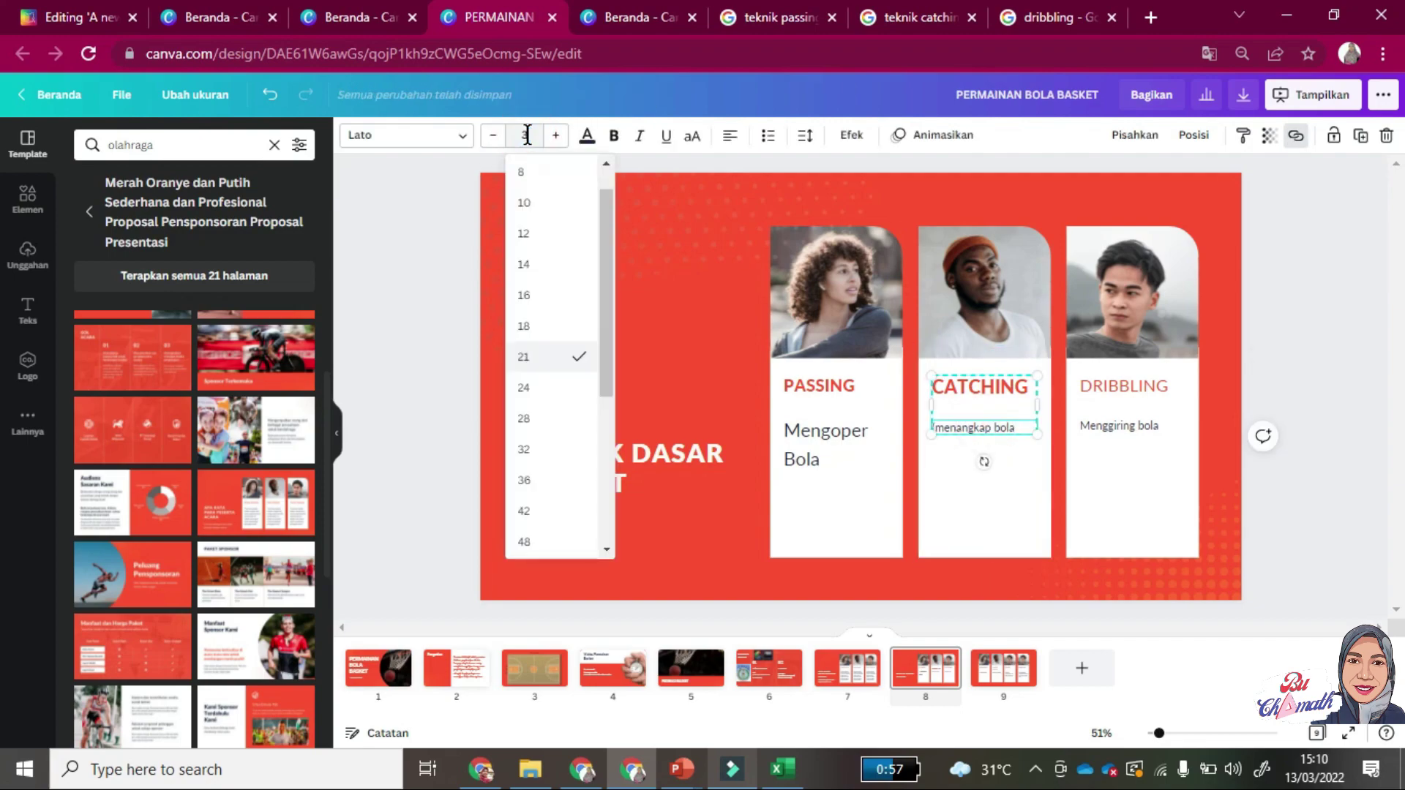
pyautogui.write('6')
pyautogui.press('Return')
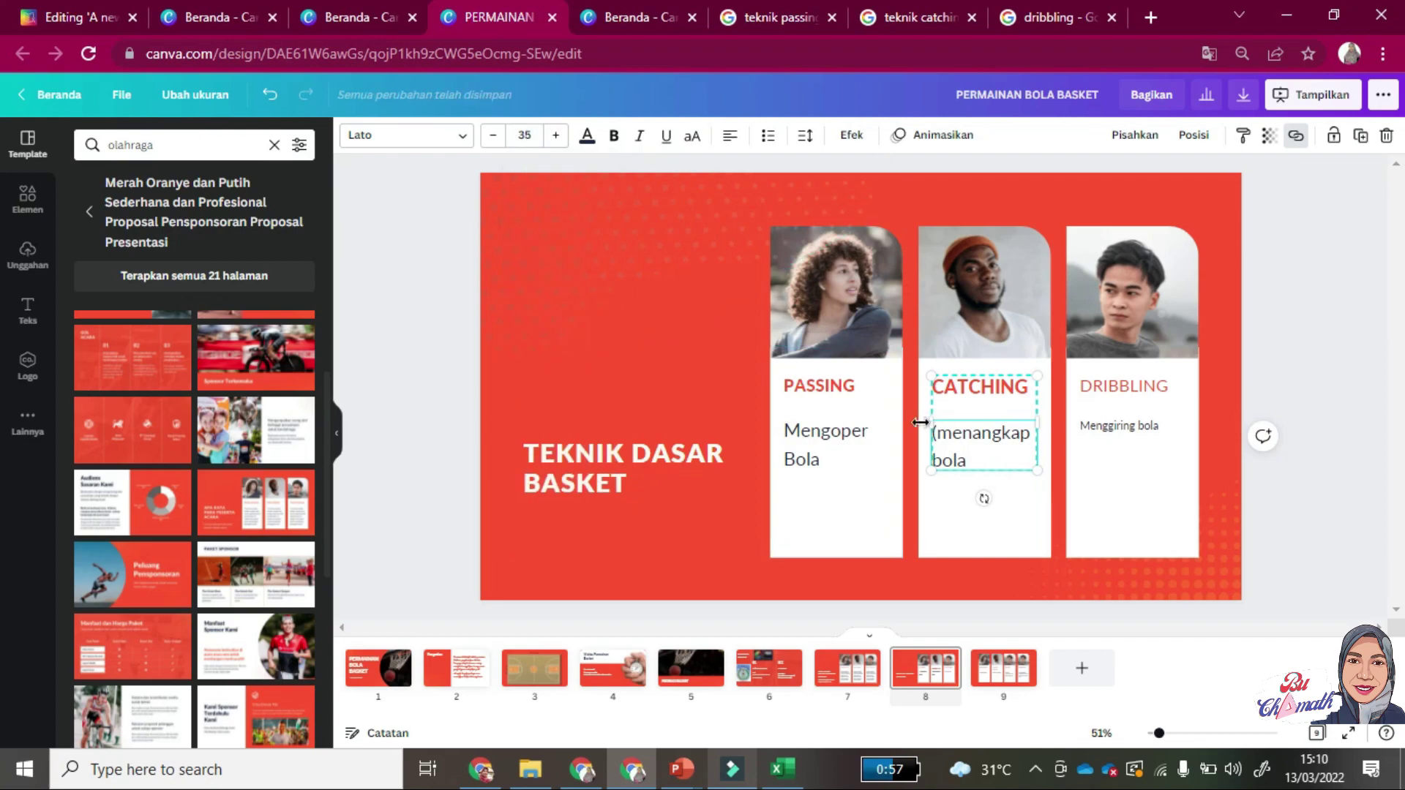
pyautogui.doubleClick(939, 434)
pyautogui.click(938, 434)
pyautogui.press('BackSpace')
# Make the "DRIBBLING" heading on page 8 bold.
pyautogui.click(1104, 398)
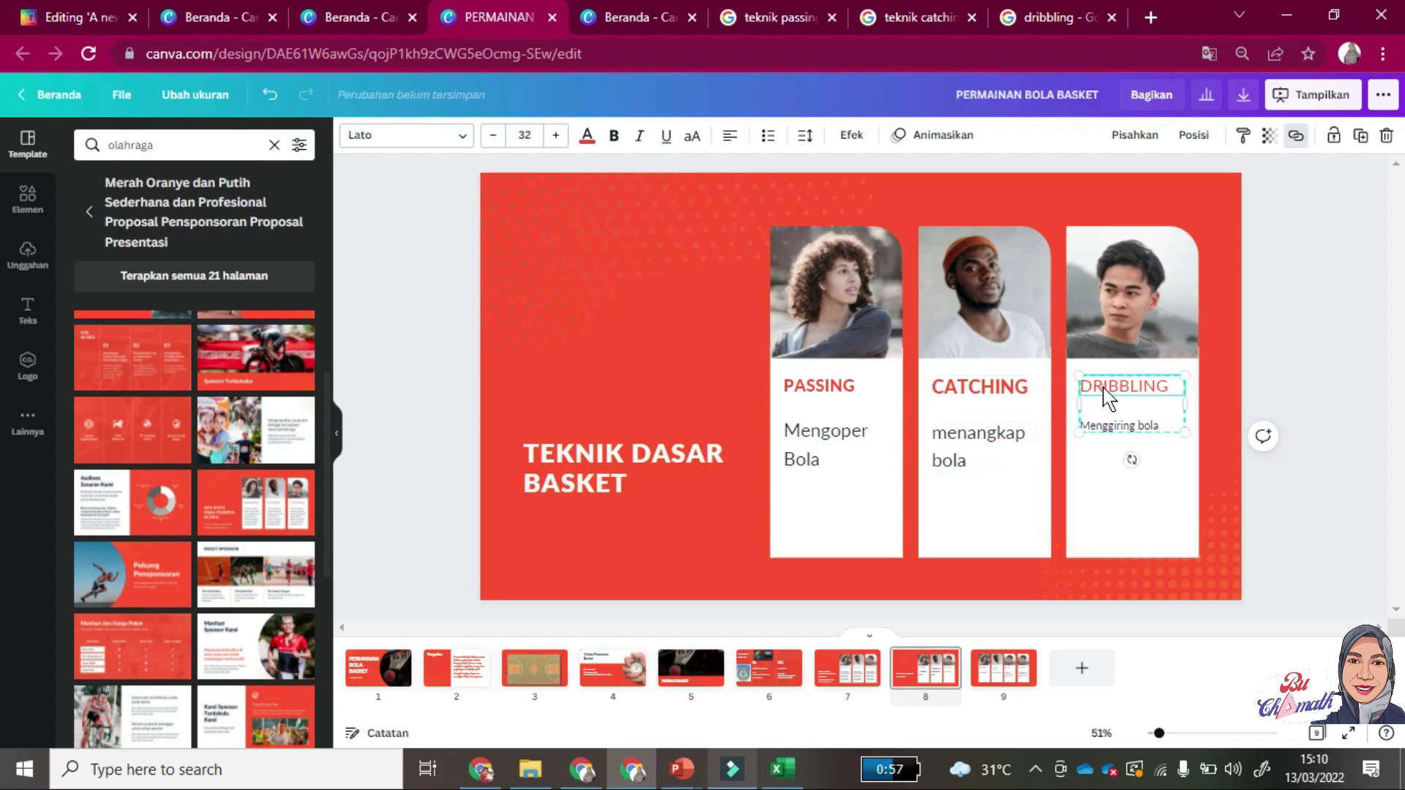
pyautogui.click(1102, 388)
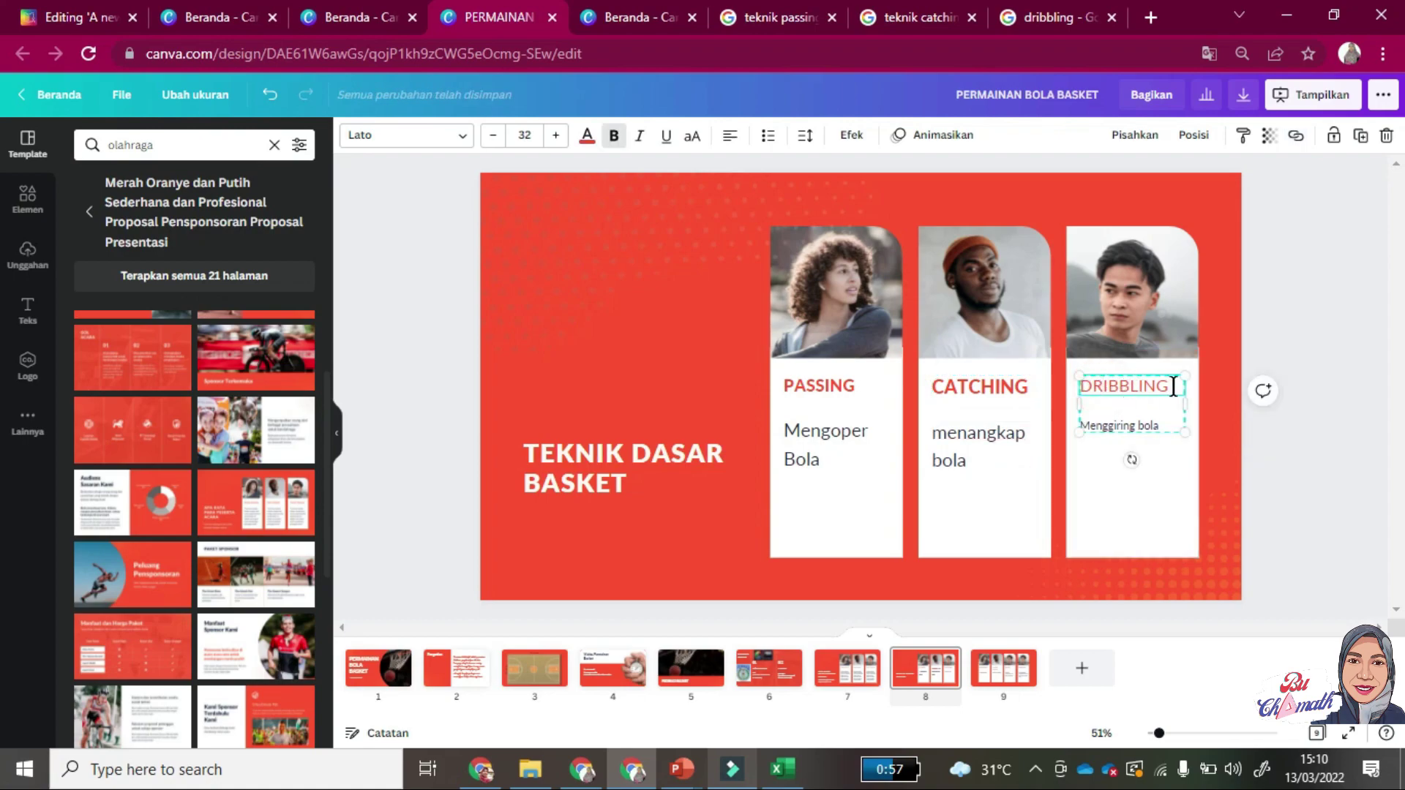
pyautogui.click(1132, 440)
pyautogui.click(1117, 385)
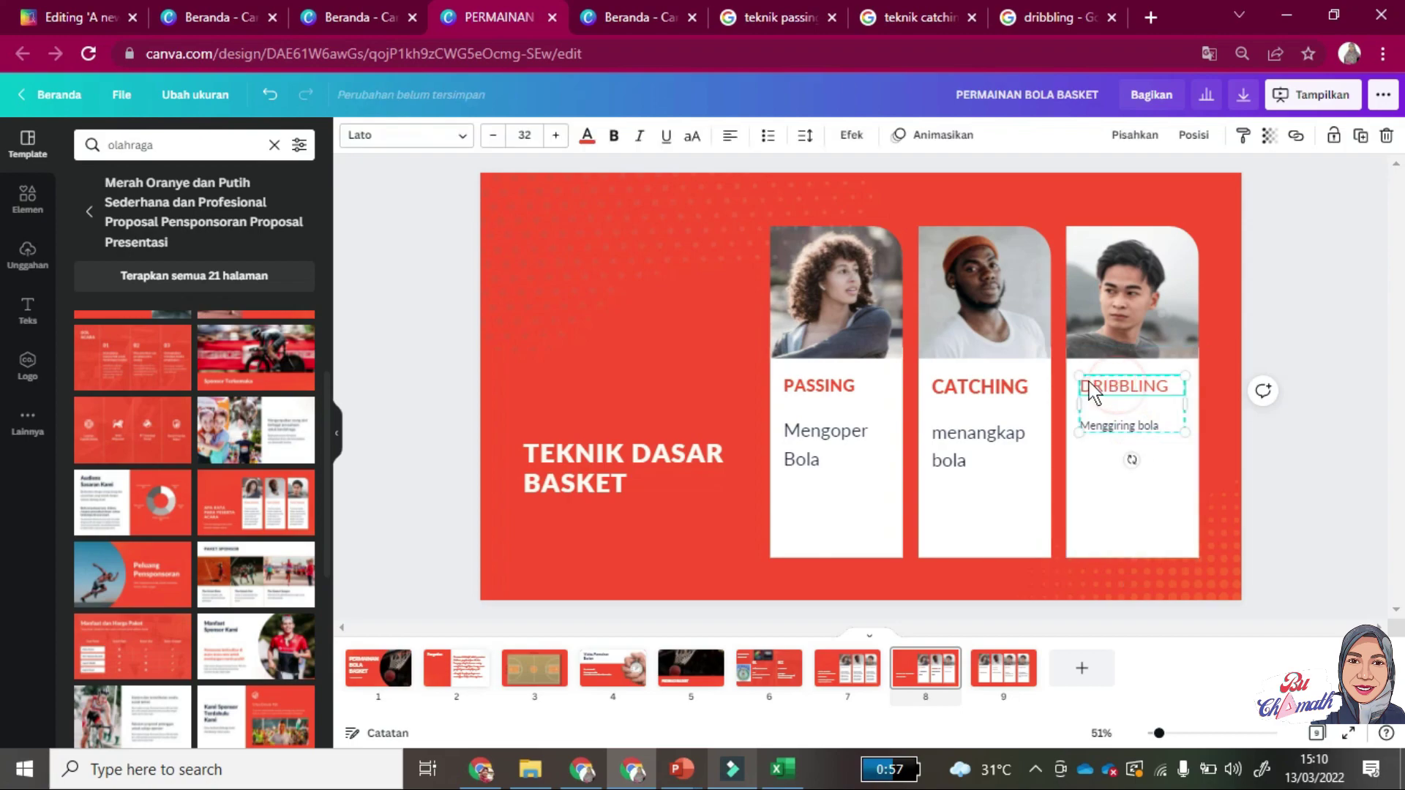
pyautogui.click(616, 138)
# Set the font size of the "Menggiring bola" text on the DRIBBLING card to 35.
pyautogui.click(1119, 425)
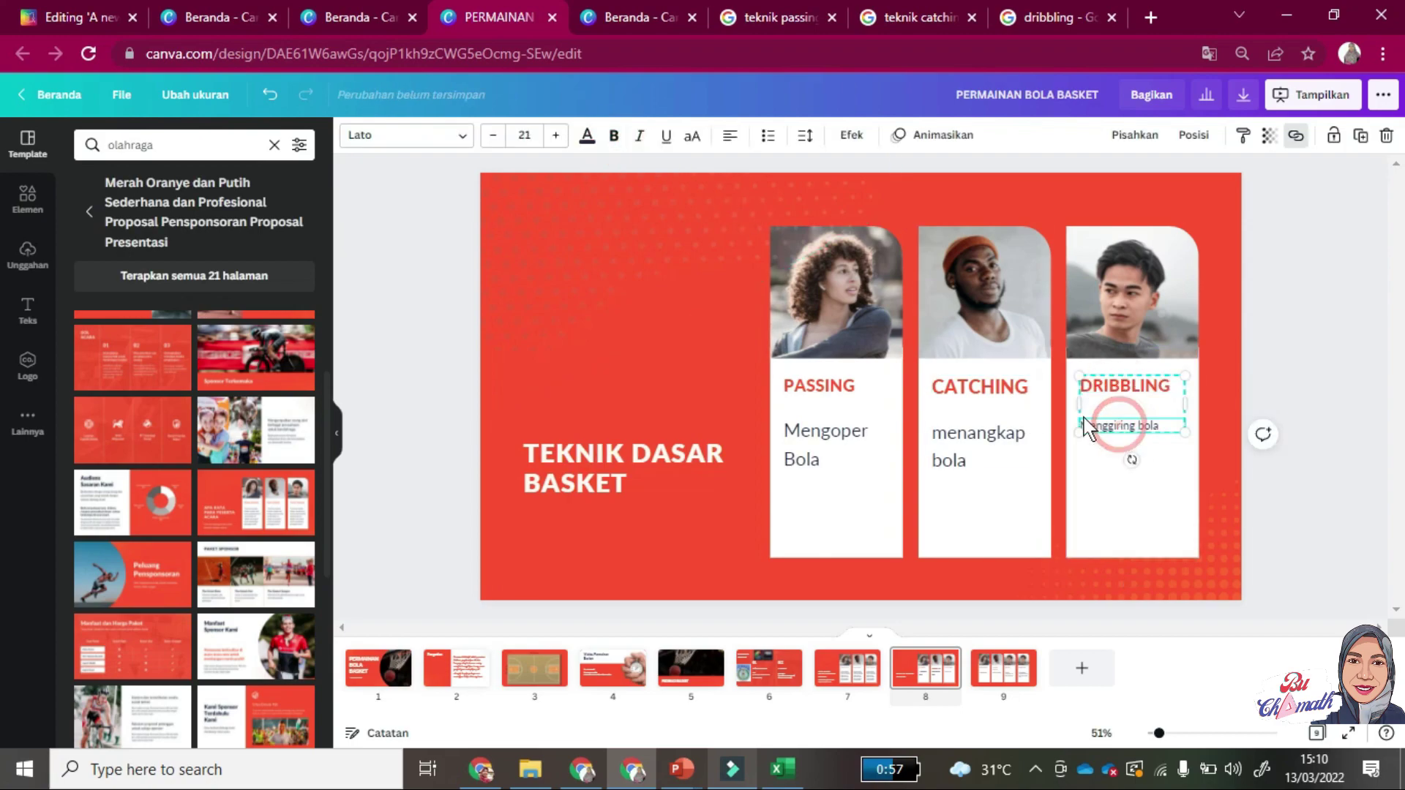
pyautogui.click(533, 135)
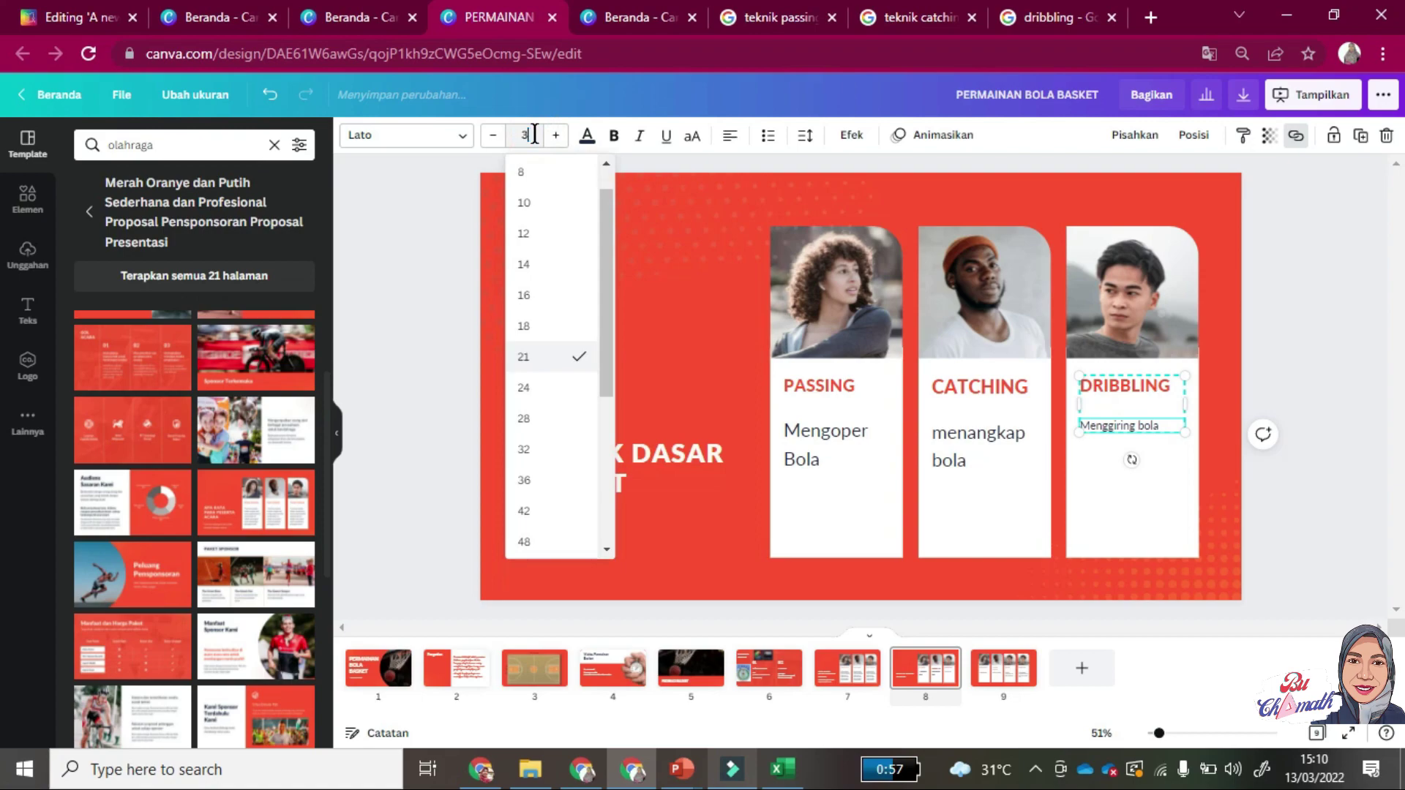
pyautogui.write('35')
pyautogui.press('Return')
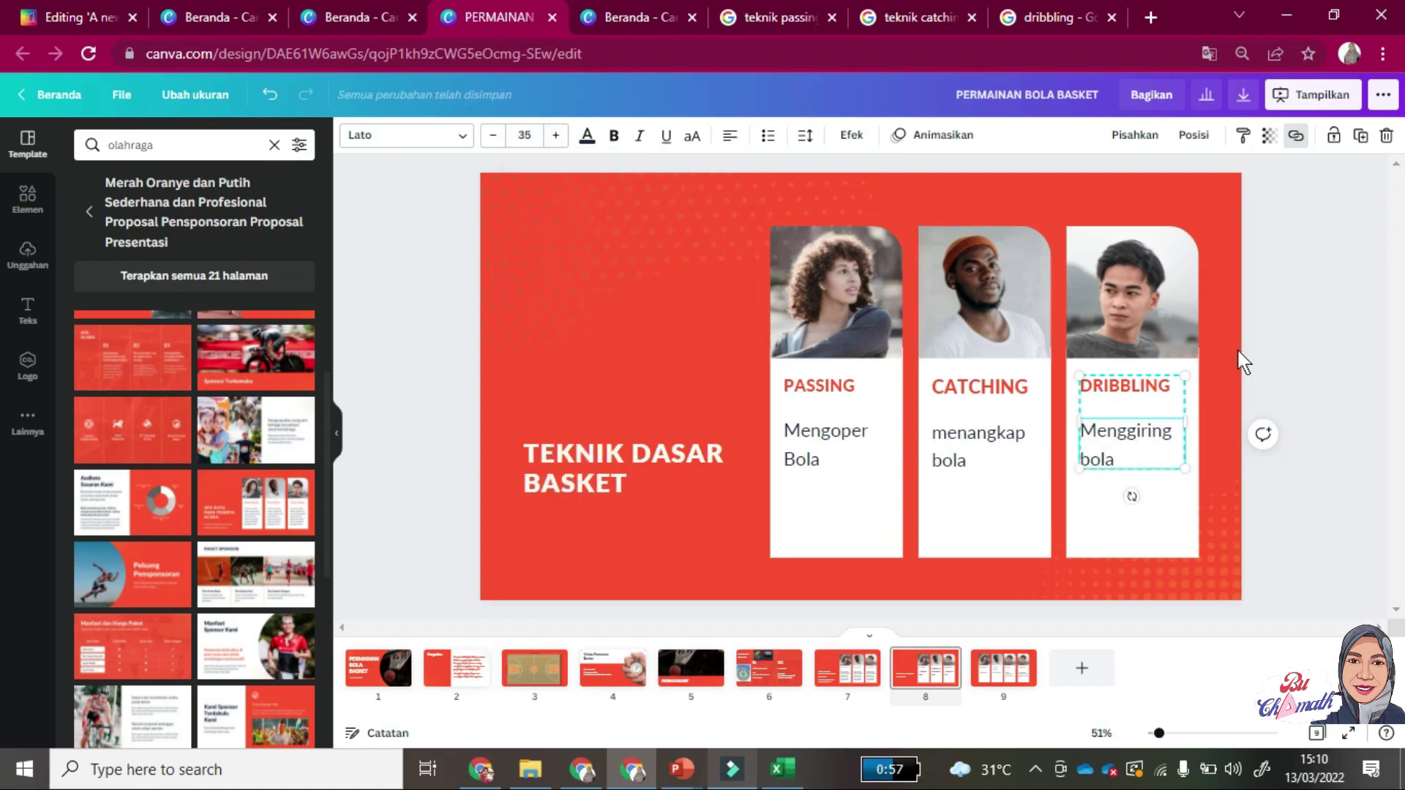
pyautogui.click(1326, 292)
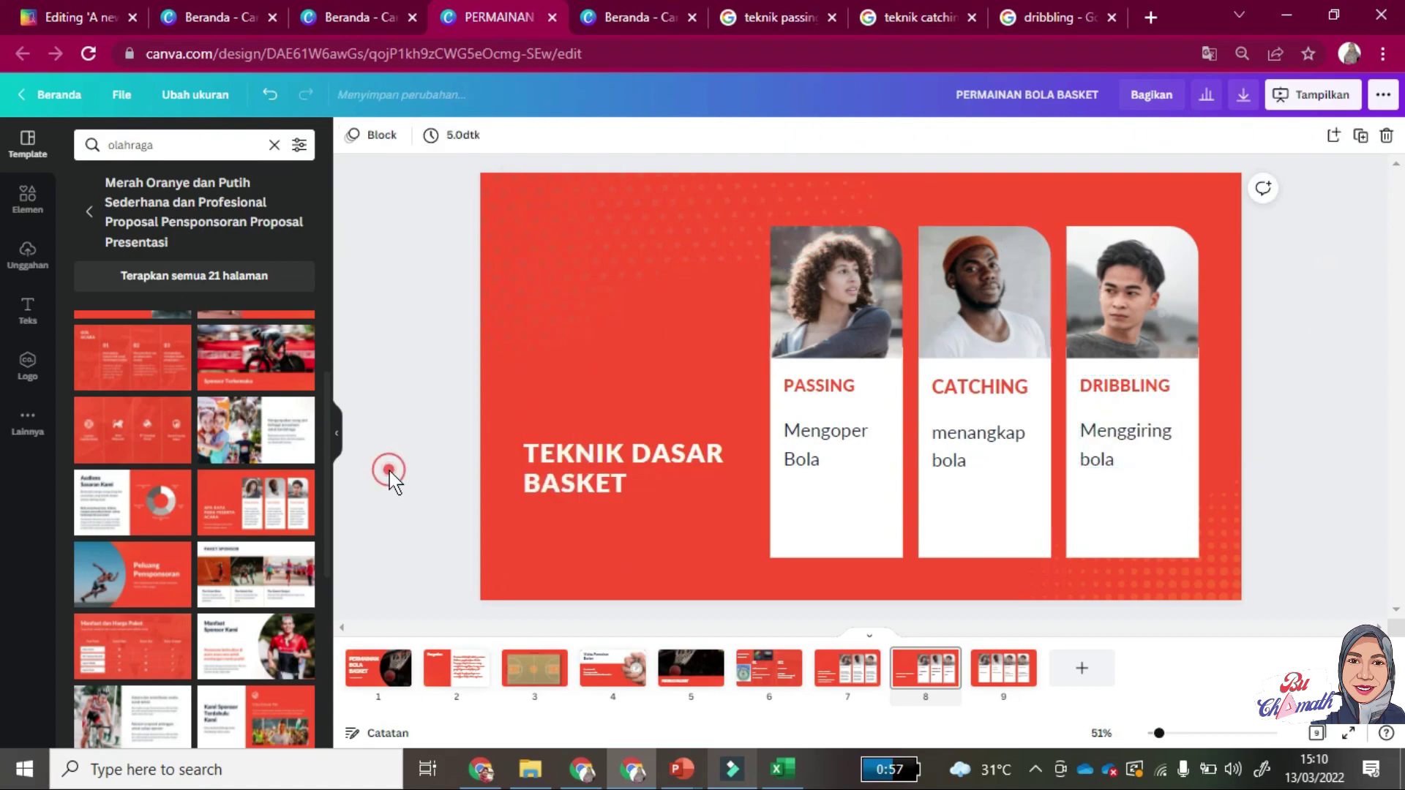
# From the "oper bola basket" element results, replace the PASSING card's portrait with the photo of the boy passing a basketball.
pyautogui.click(28, 212)
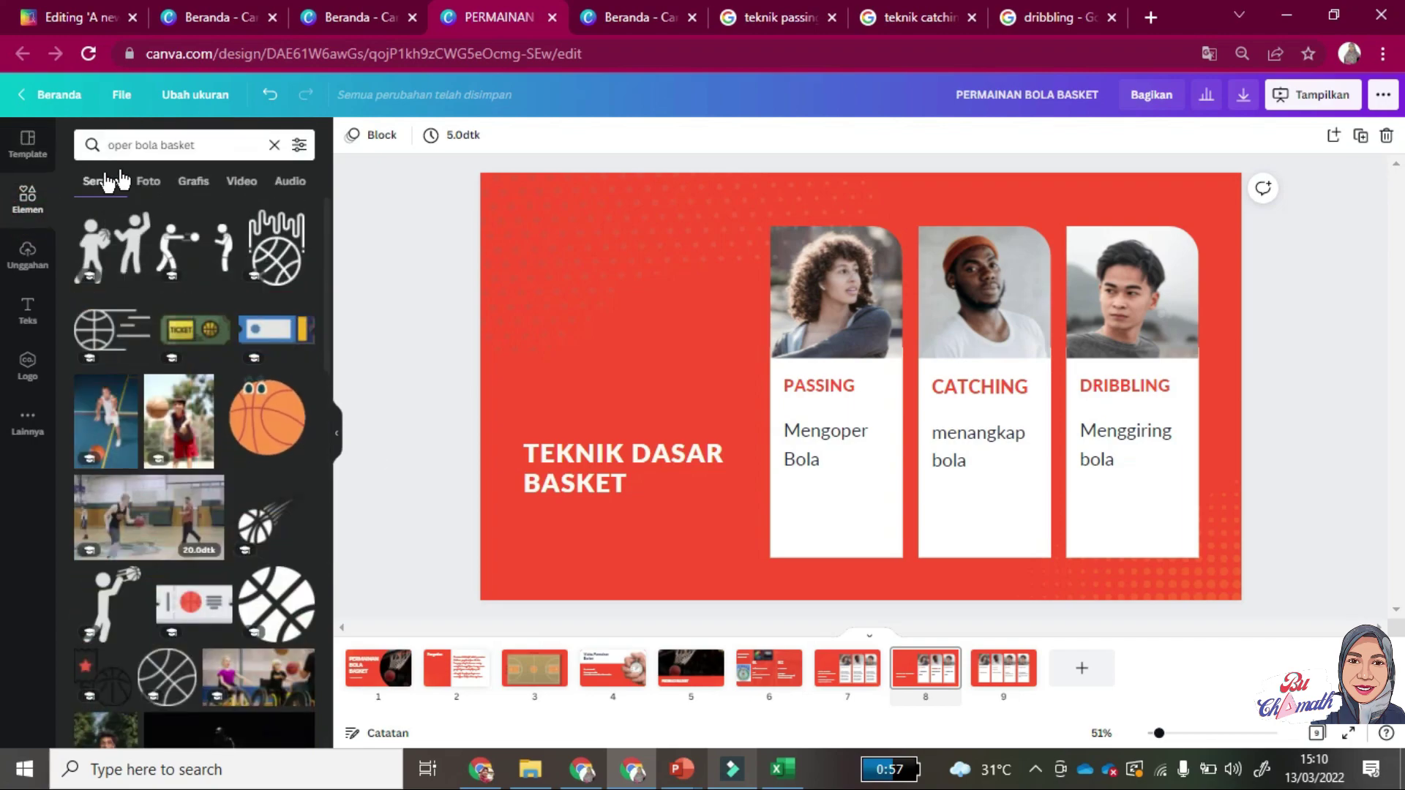
pyautogui.click(168, 145)
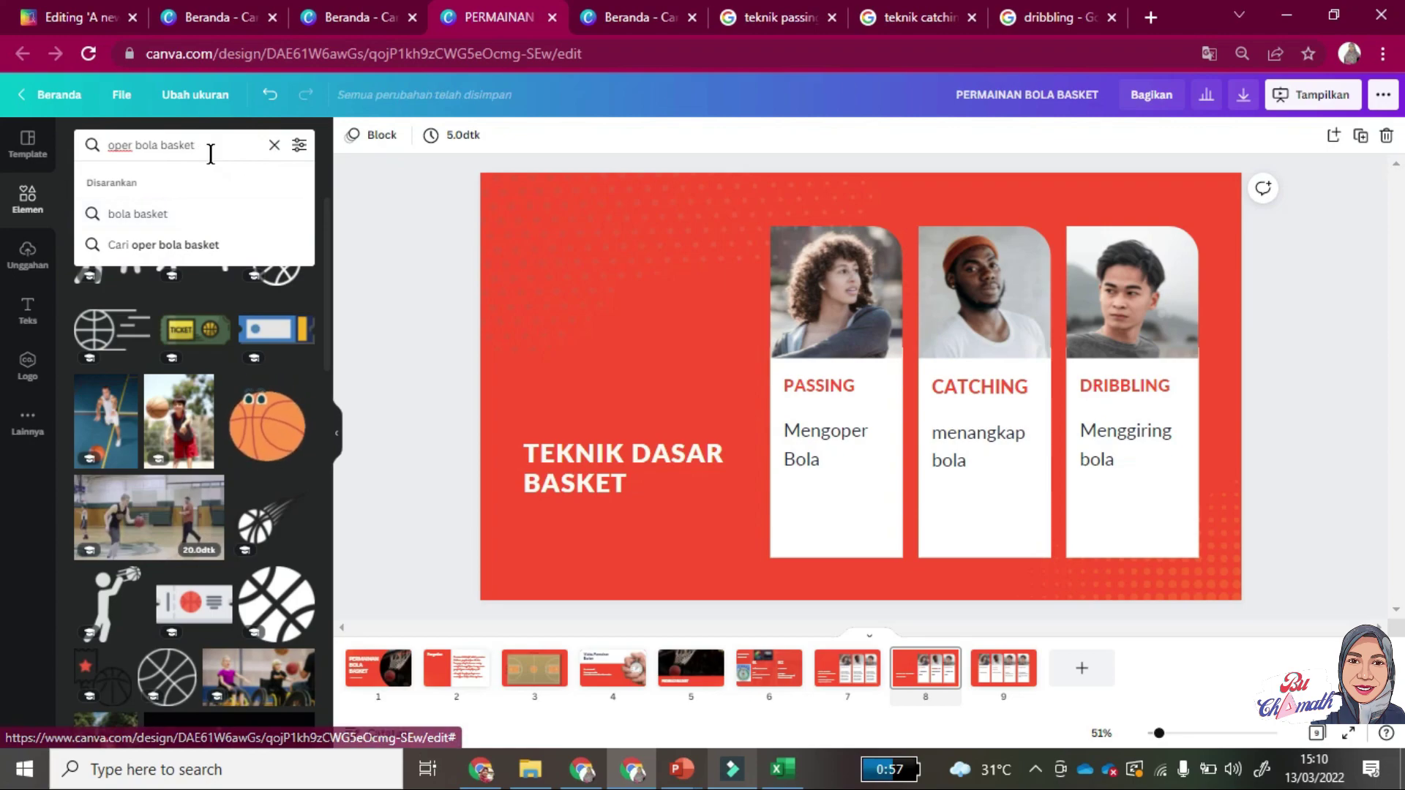
pyautogui.click(241, 148)
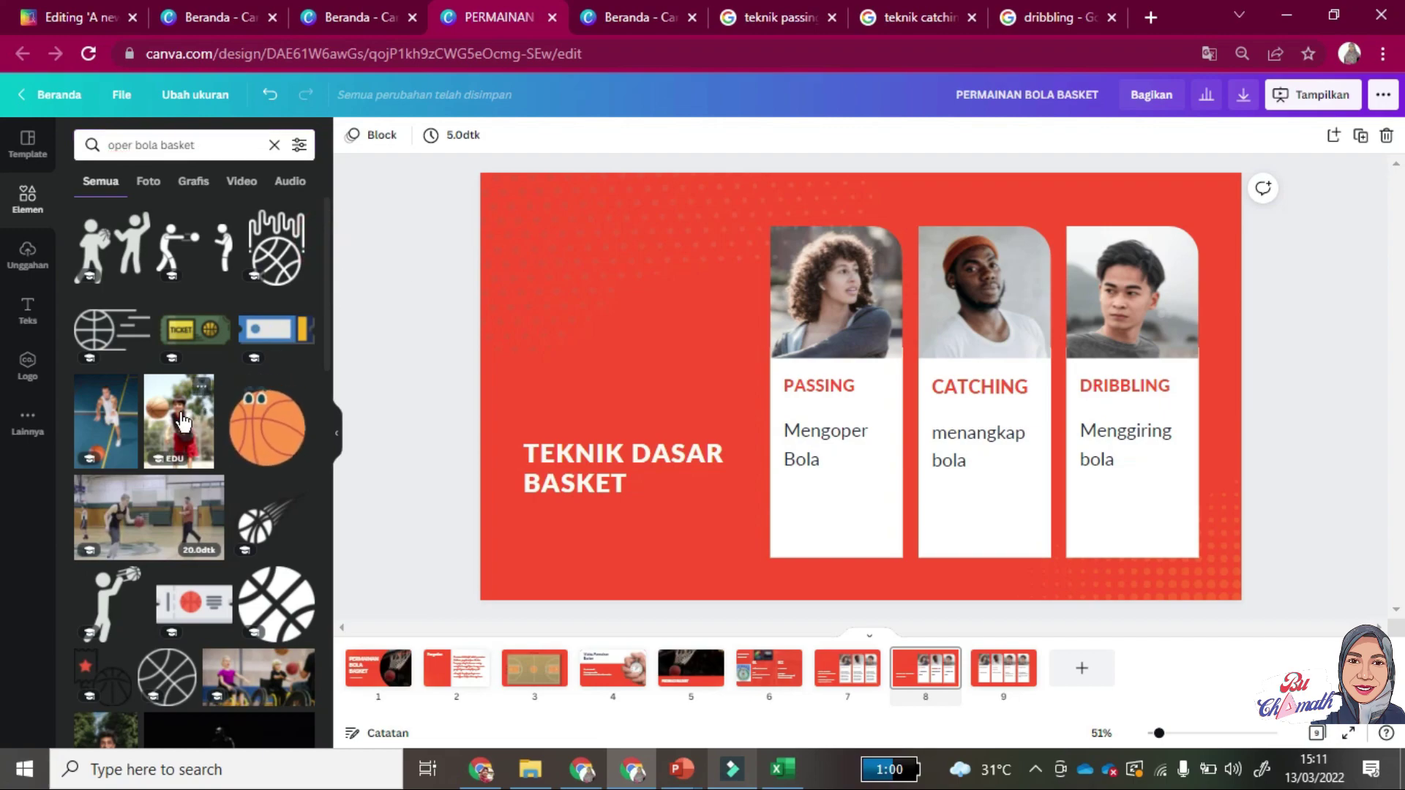
pyautogui.moveTo(183, 422); pyautogui.dragTo(834, 272)
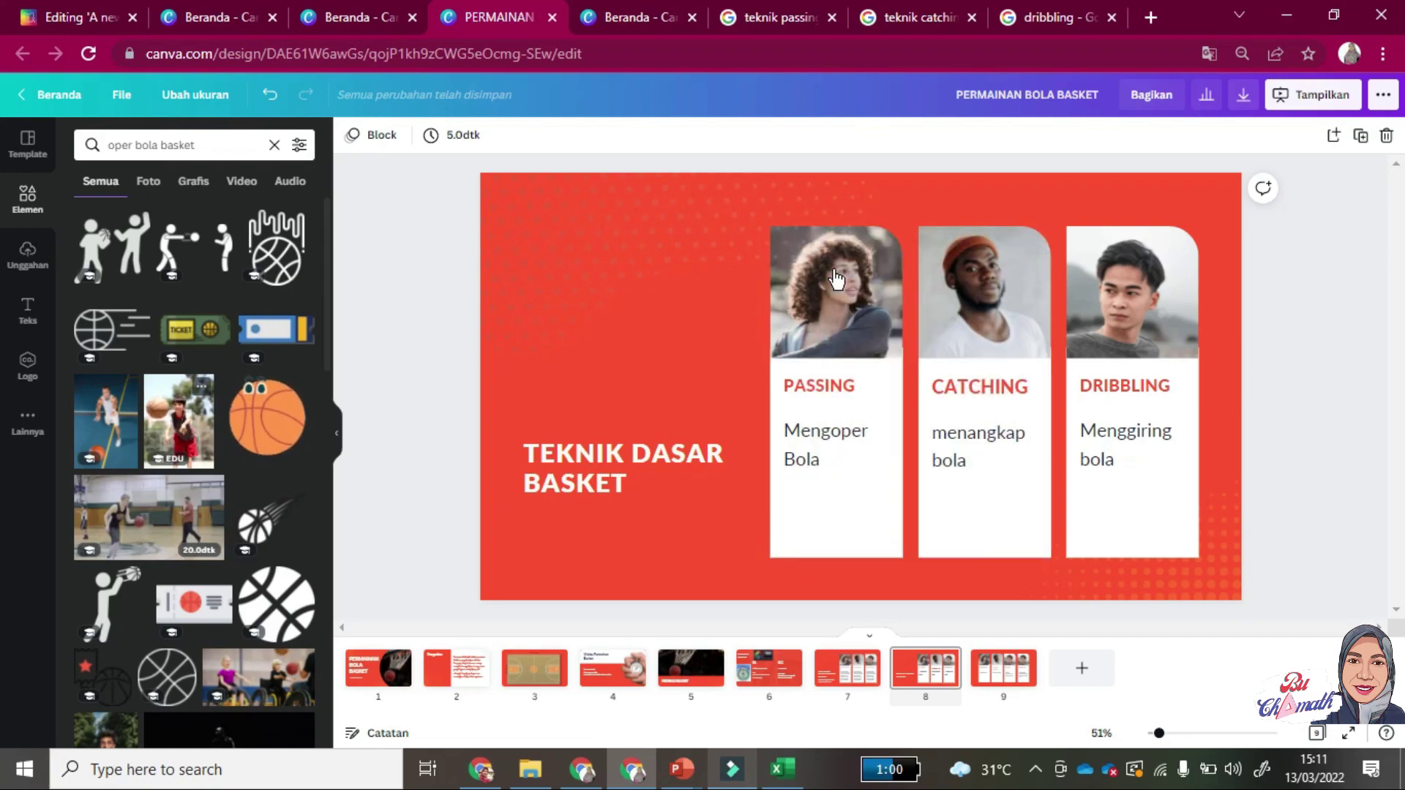
pyautogui.moveTo(171, 432); pyautogui.dragTo(814, 278)
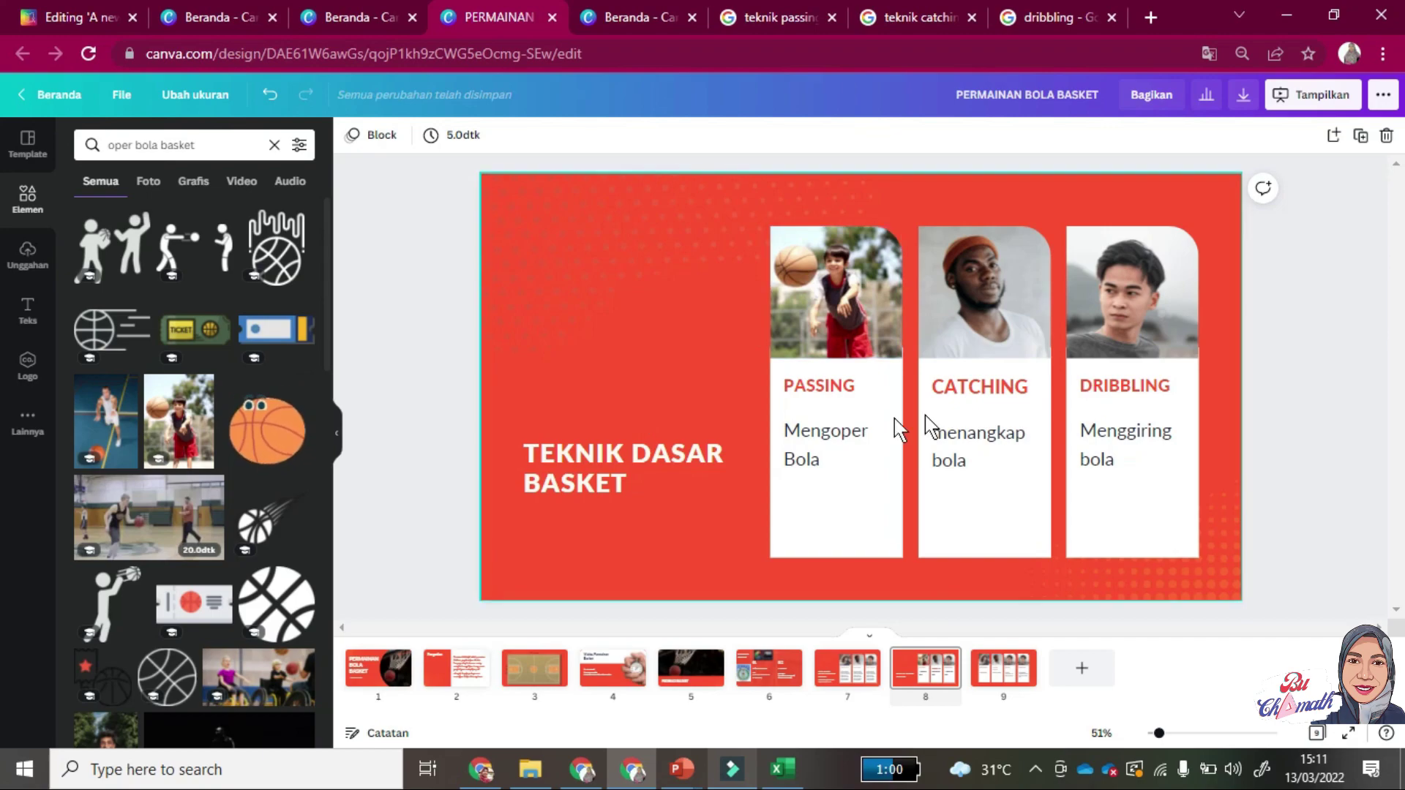
pyautogui.click(152, 146)
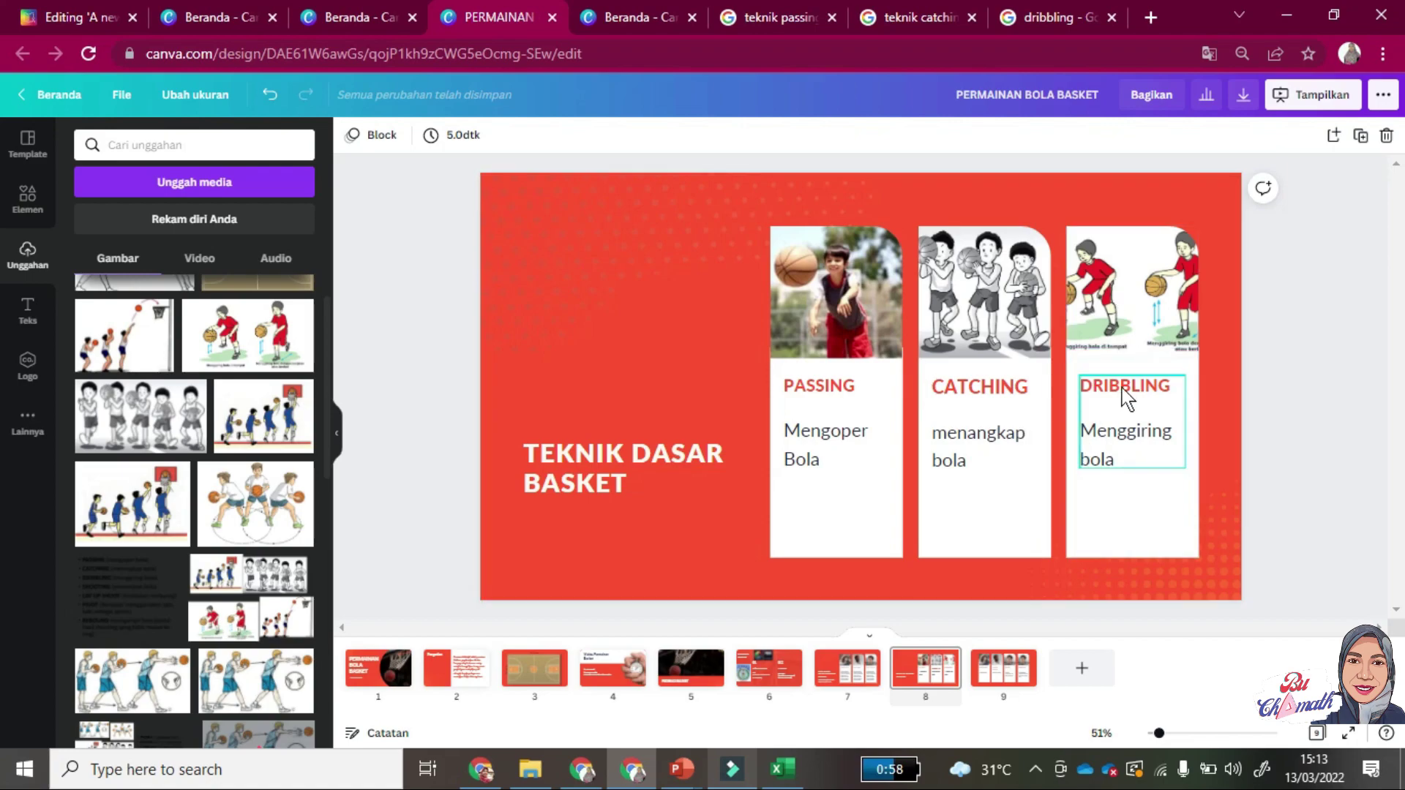
pyautogui.click(946, 661)
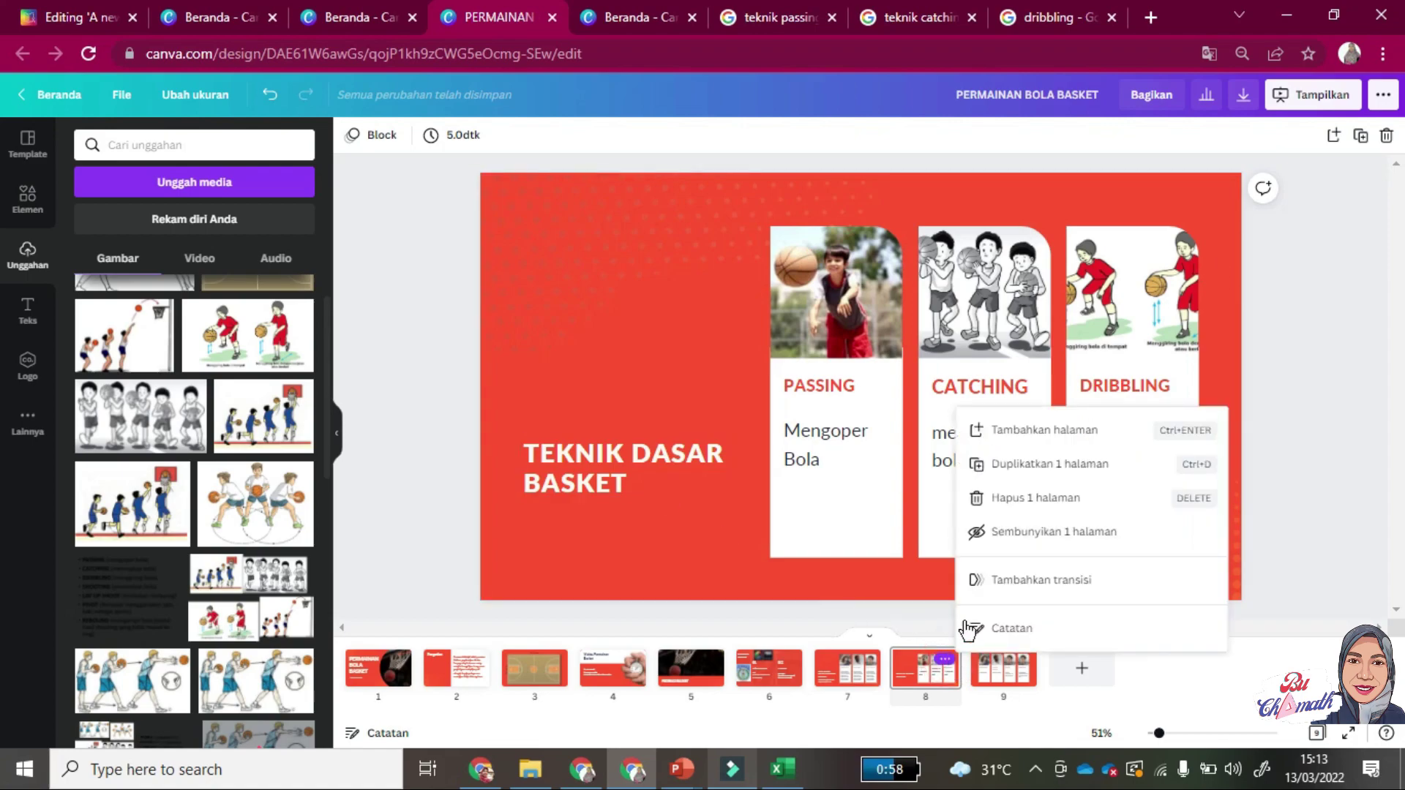
pyautogui.click(1328, 472)
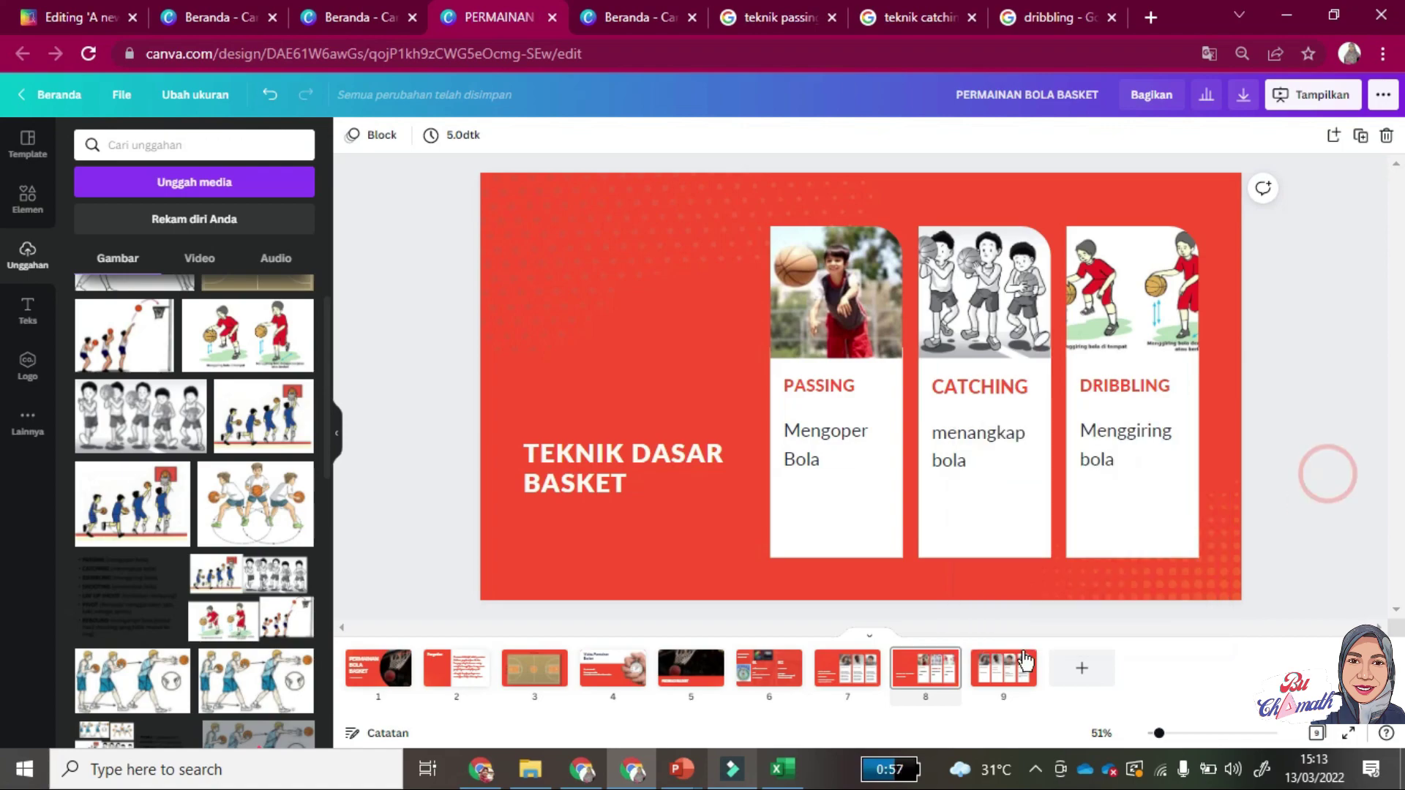
# Place a copy of the complete REBOUND card on page 9 beside the original and delete the copy.
pyautogui.click(994, 662)
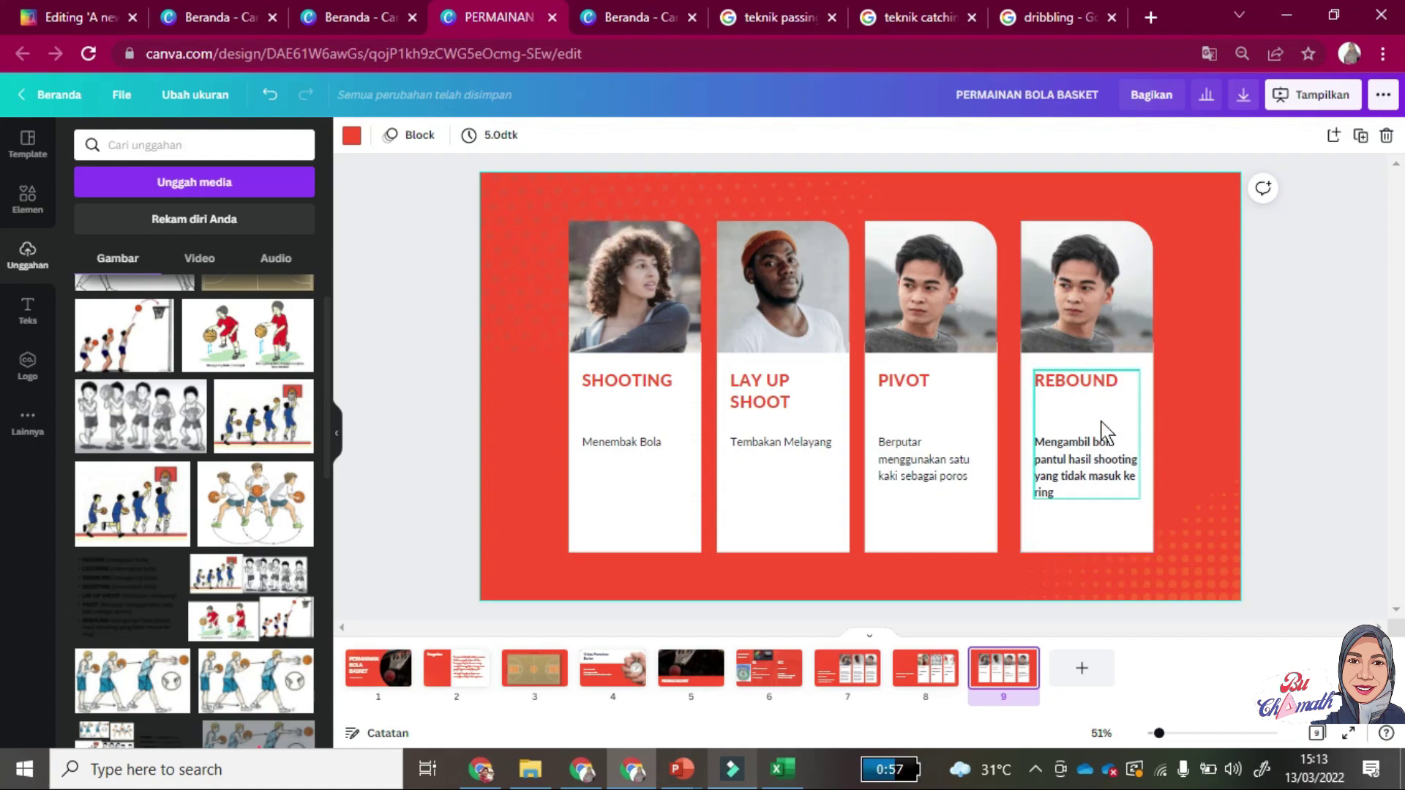
pyautogui.click(1081, 289)
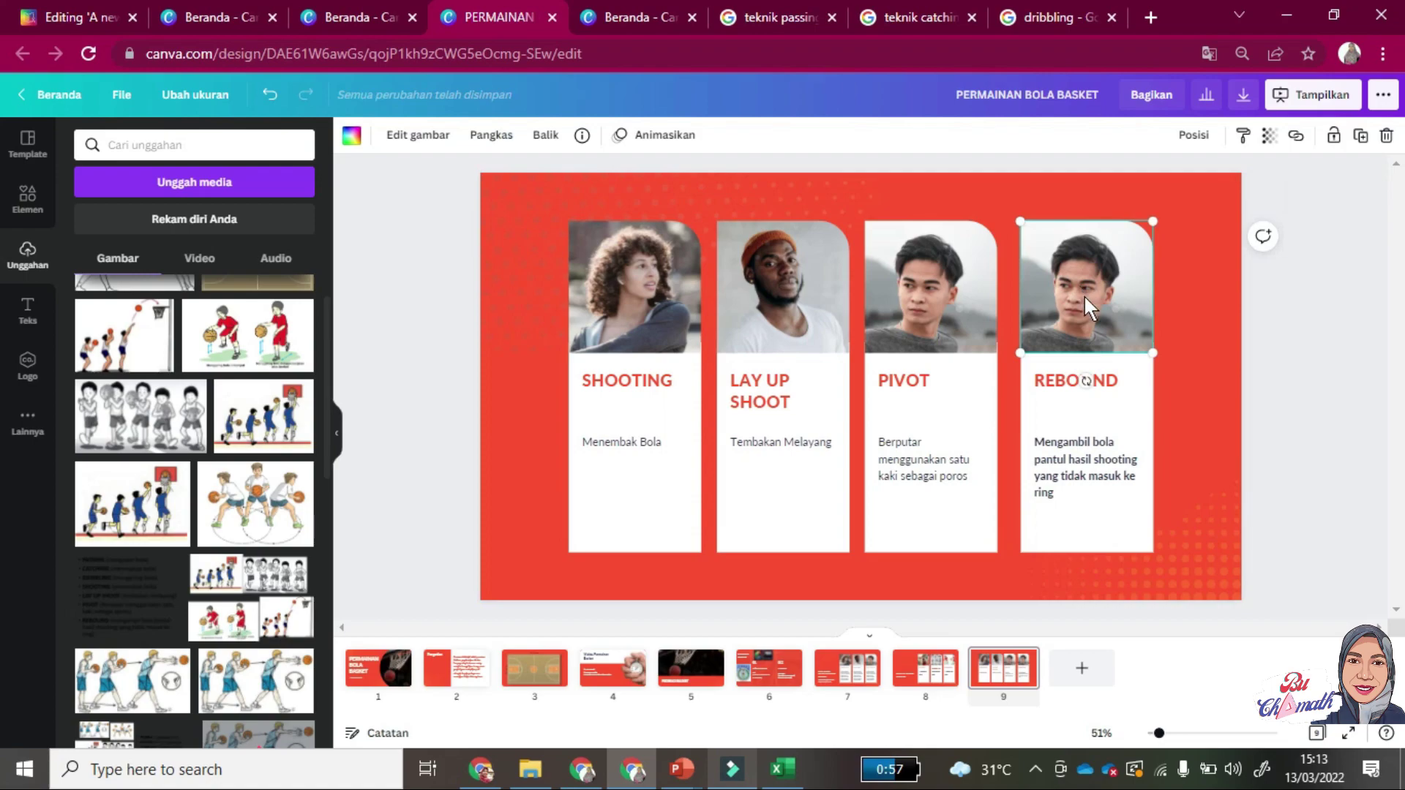
pyautogui.keyDown('shift'); pyautogui.click(1114, 392); pyautogui.keyUp('shift')
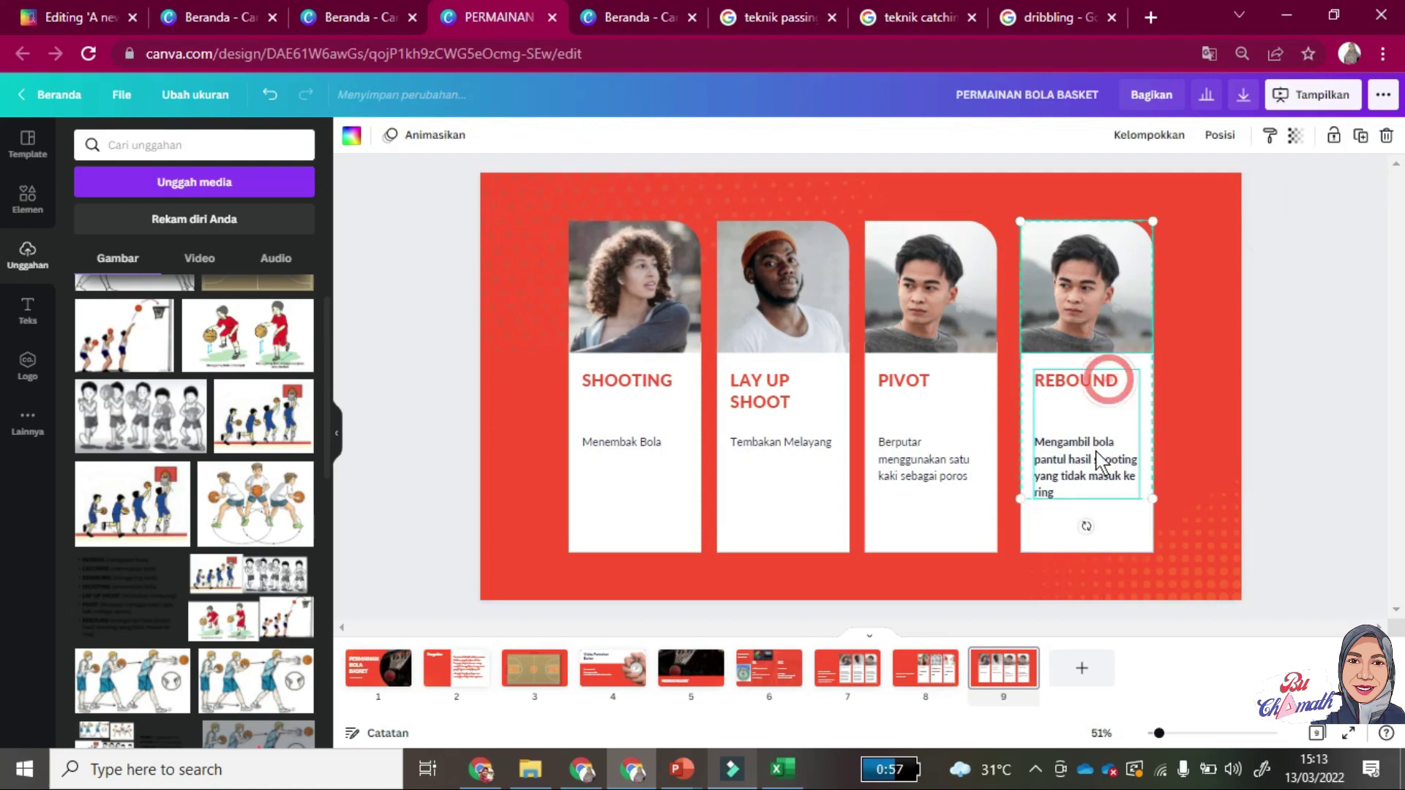
pyautogui.keyDown('shift'); pyautogui.click(1054, 545); pyautogui.keyUp('shift')
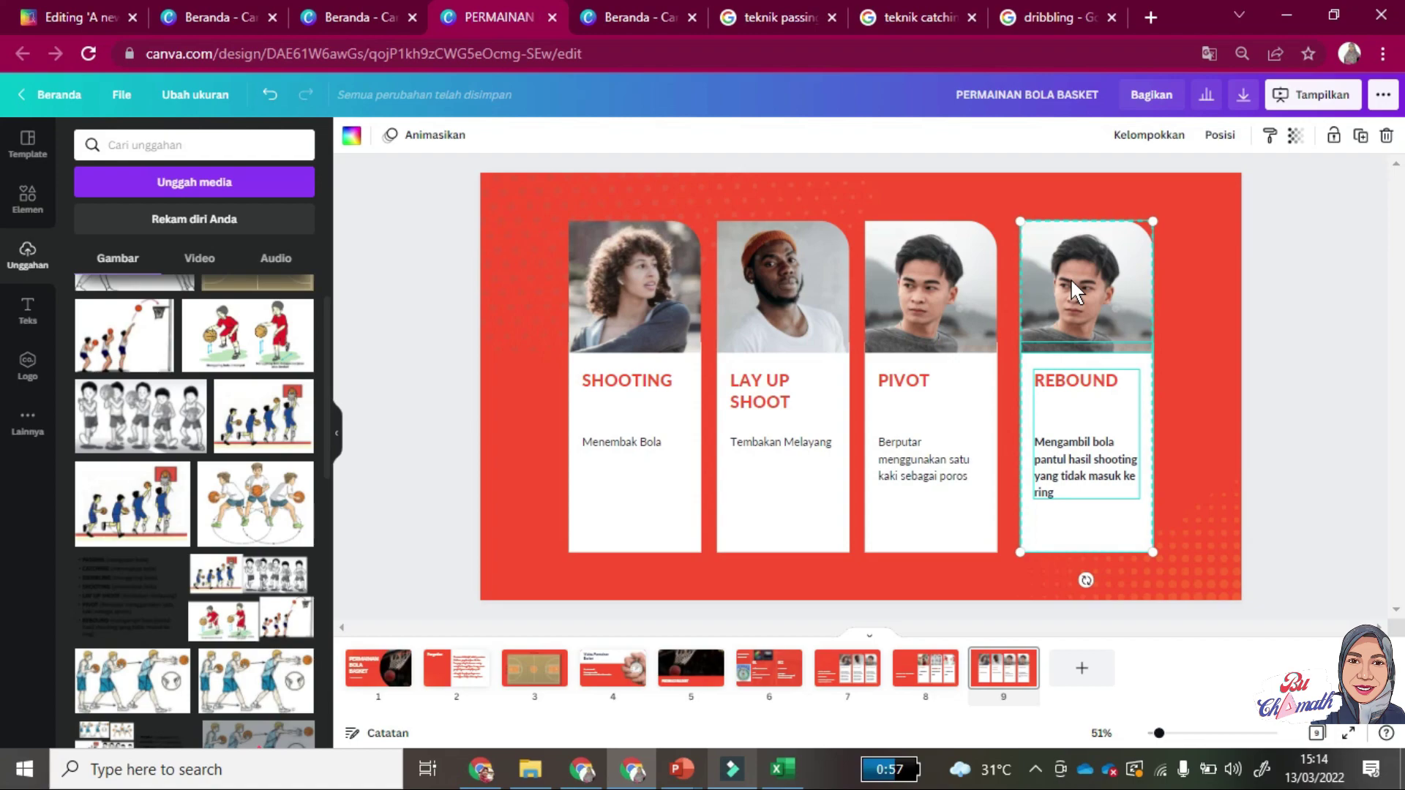
pyautogui.moveTo(1077, 279); pyautogui.dragTo(1201, 286)
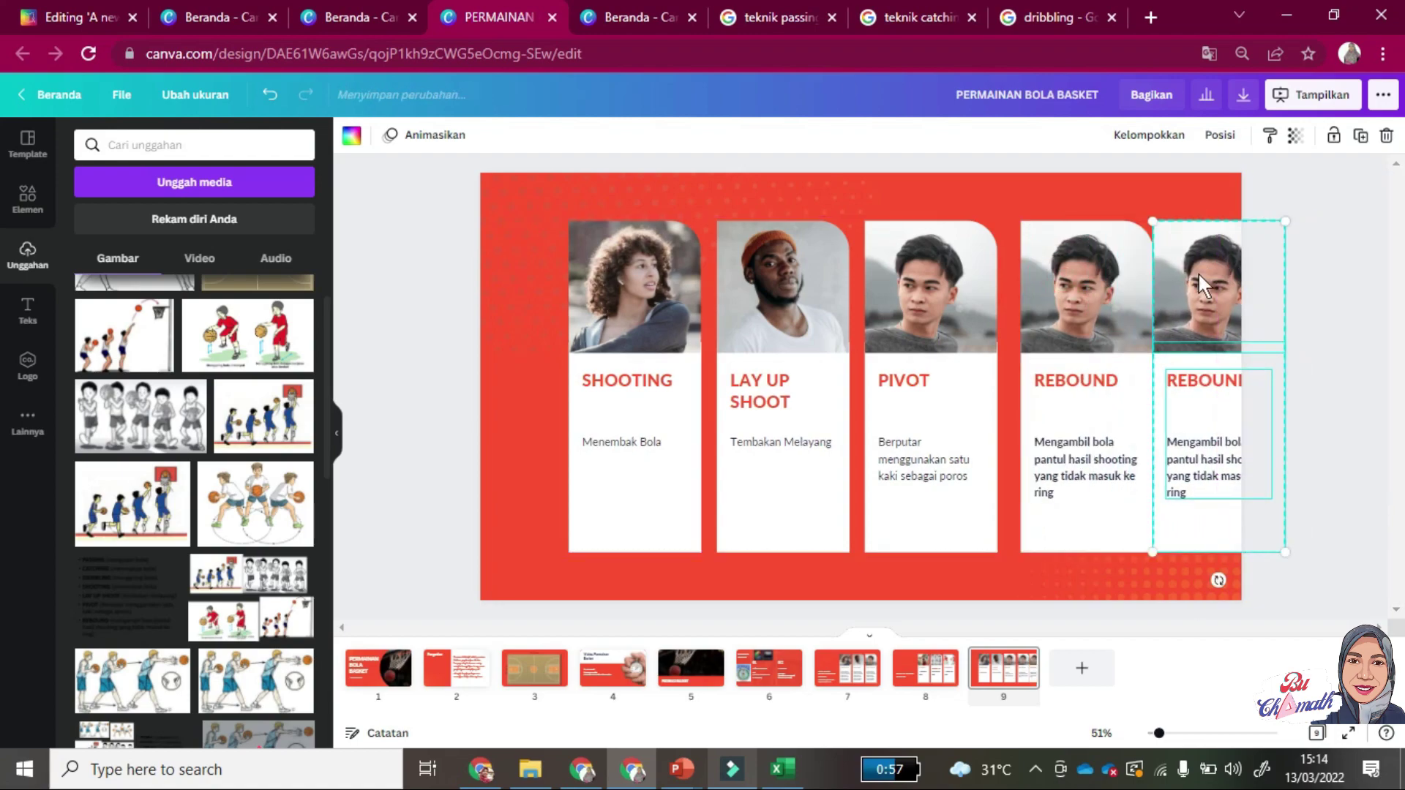
pyautogui.press('Delete')
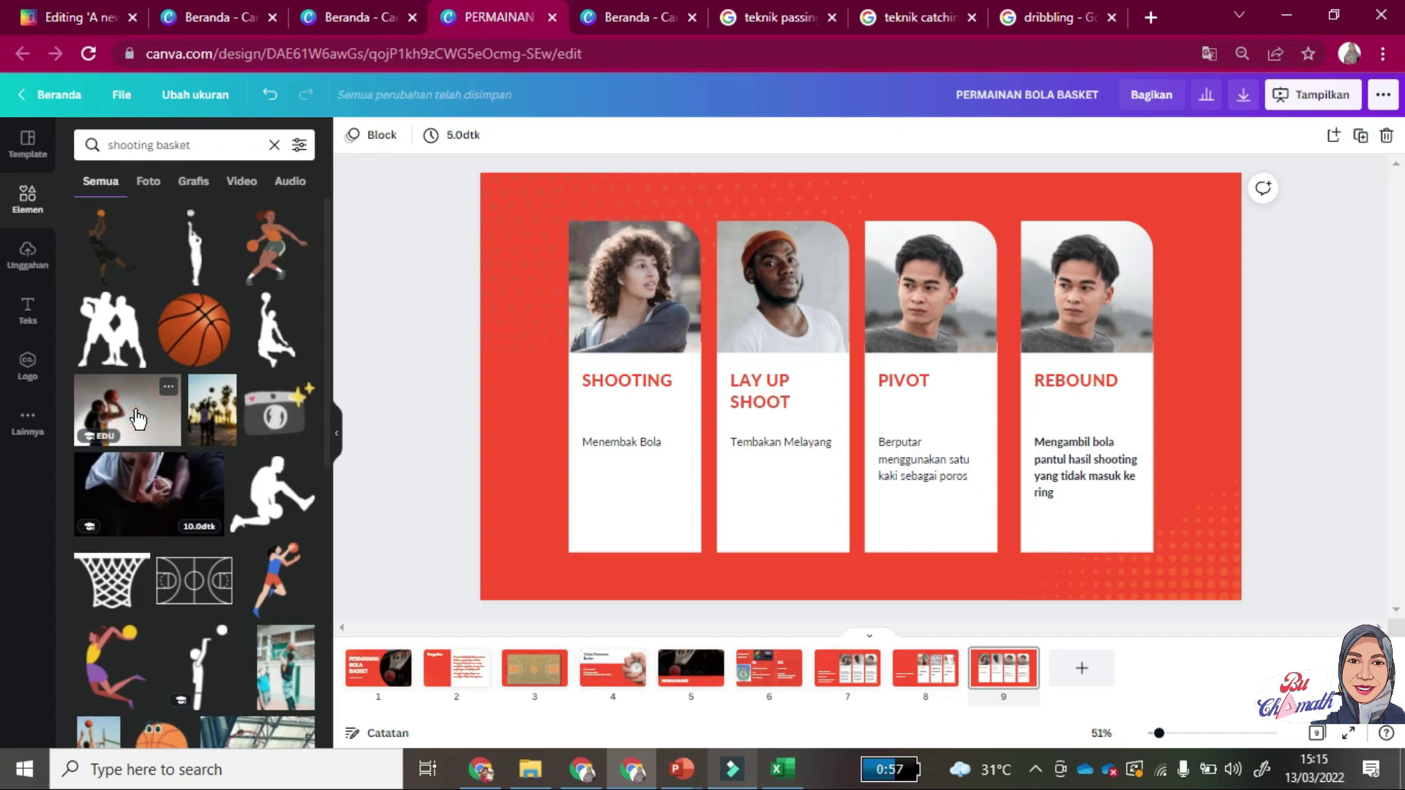
# Send the tilted background shape behind the cards on page 9 and replace the SHOOTING portrait with the photo of the woman shooting a basketball.
pyautogui.moveTo(135, 407); pyautogui.dragTo(644, 329)
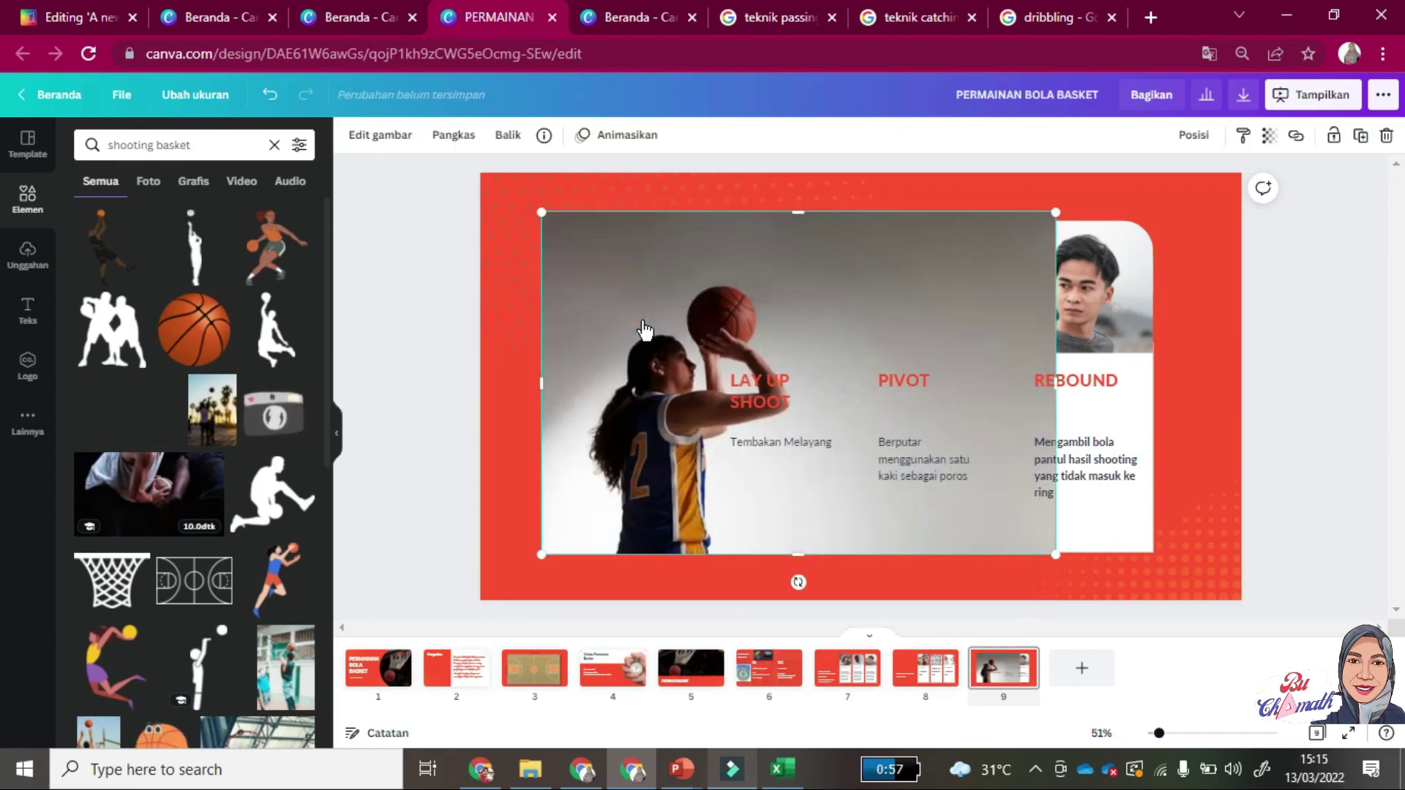
pyautogui.rightClick(510, 290)
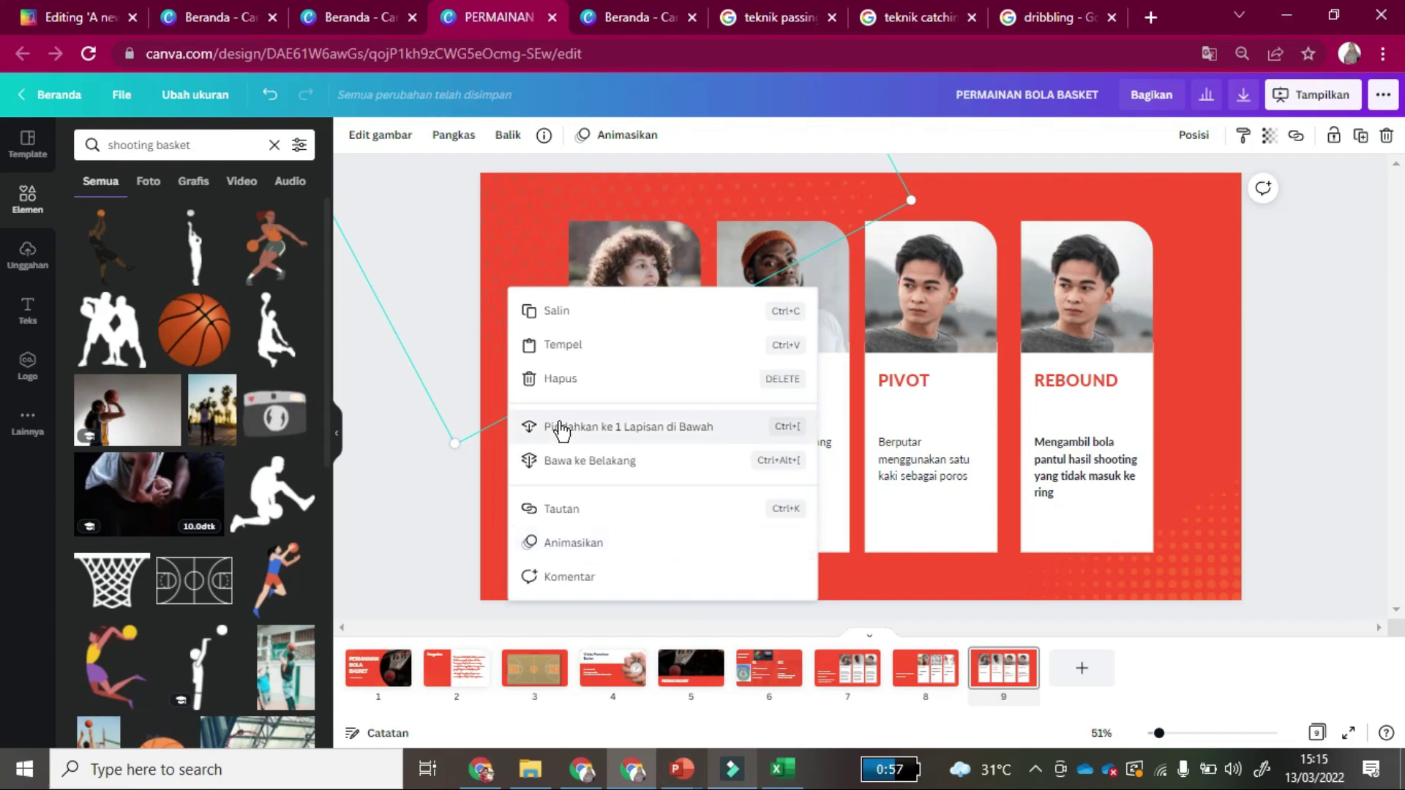
pyautogui.click(587, 477)
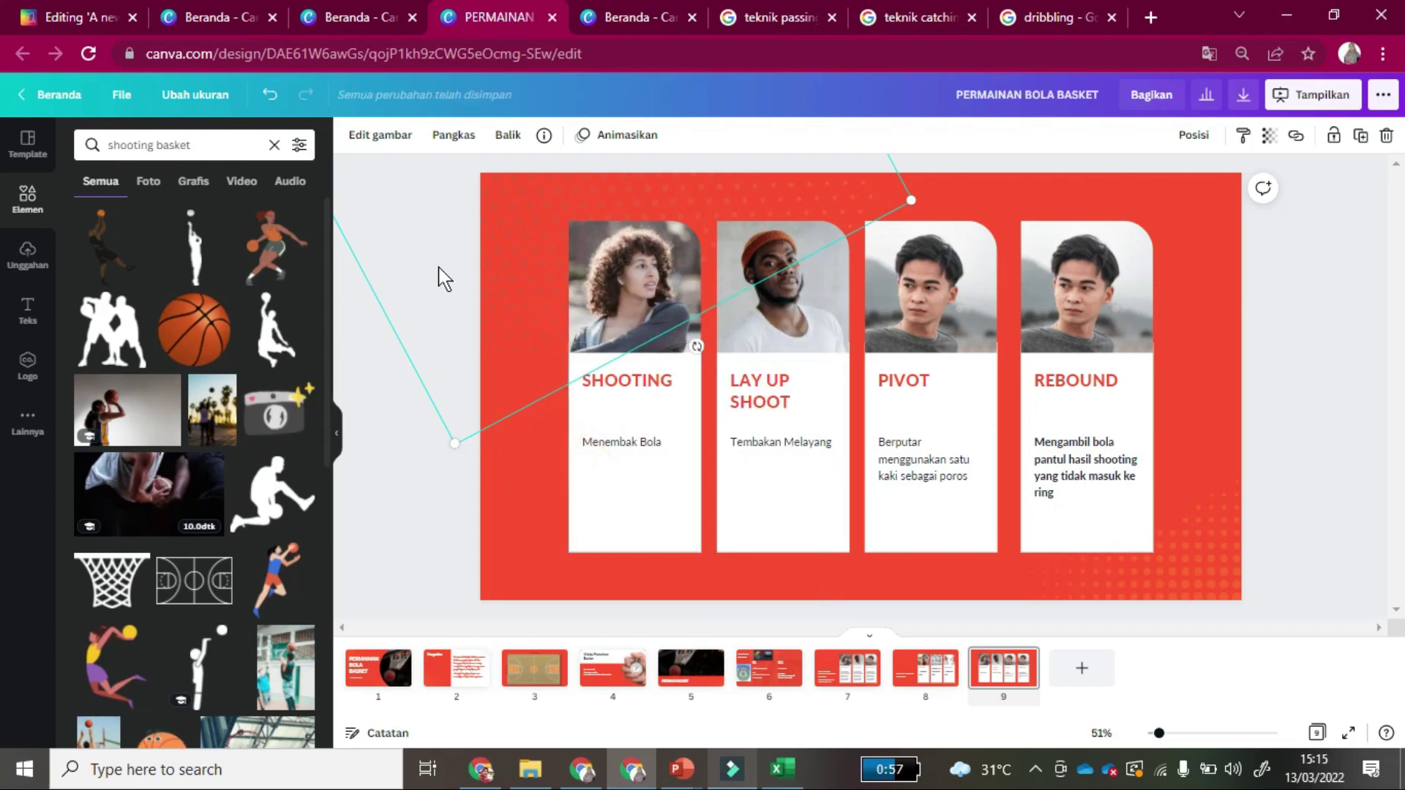
pyautogui.click(408, 433)
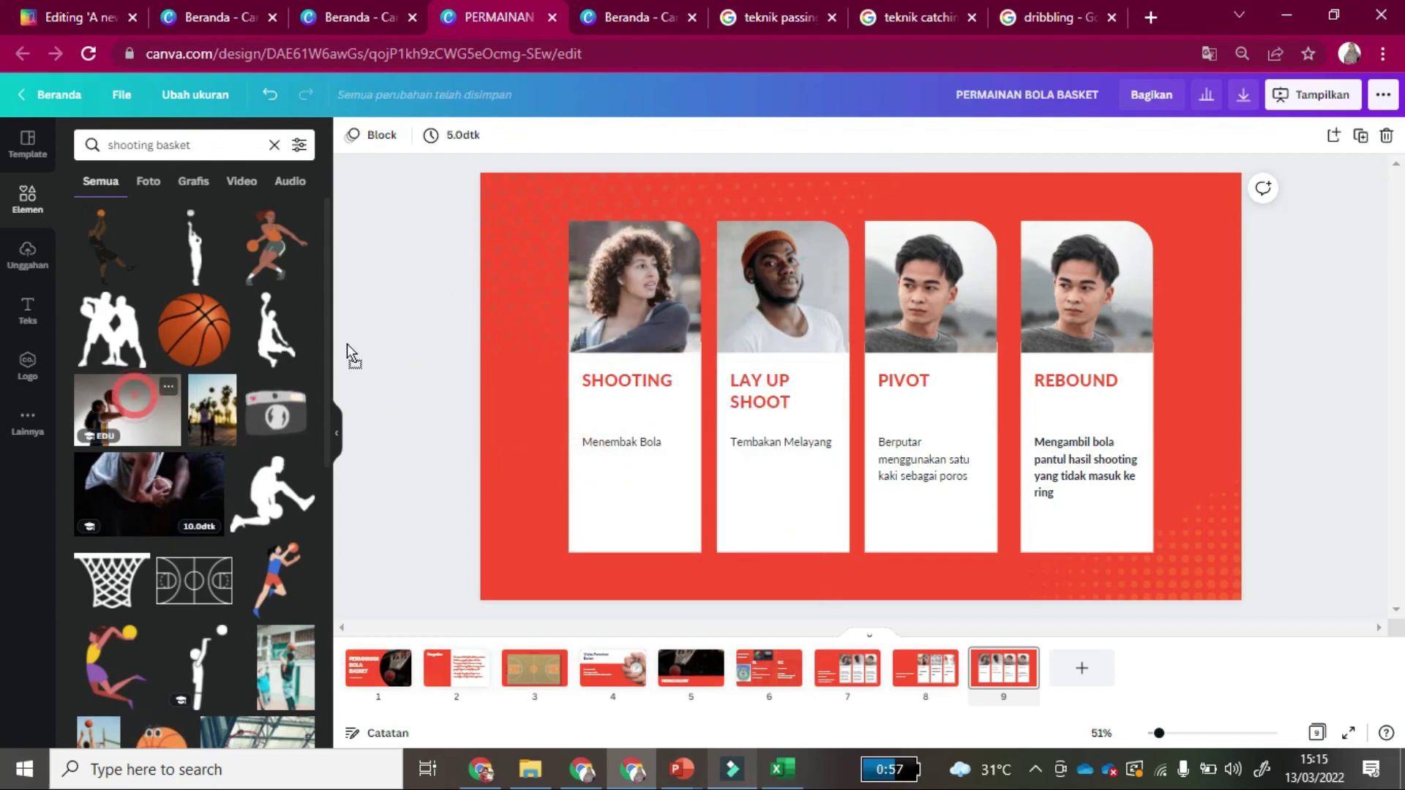
pyautogui.moveTo(130, 406); pyautogui.dragTo(624, 276)
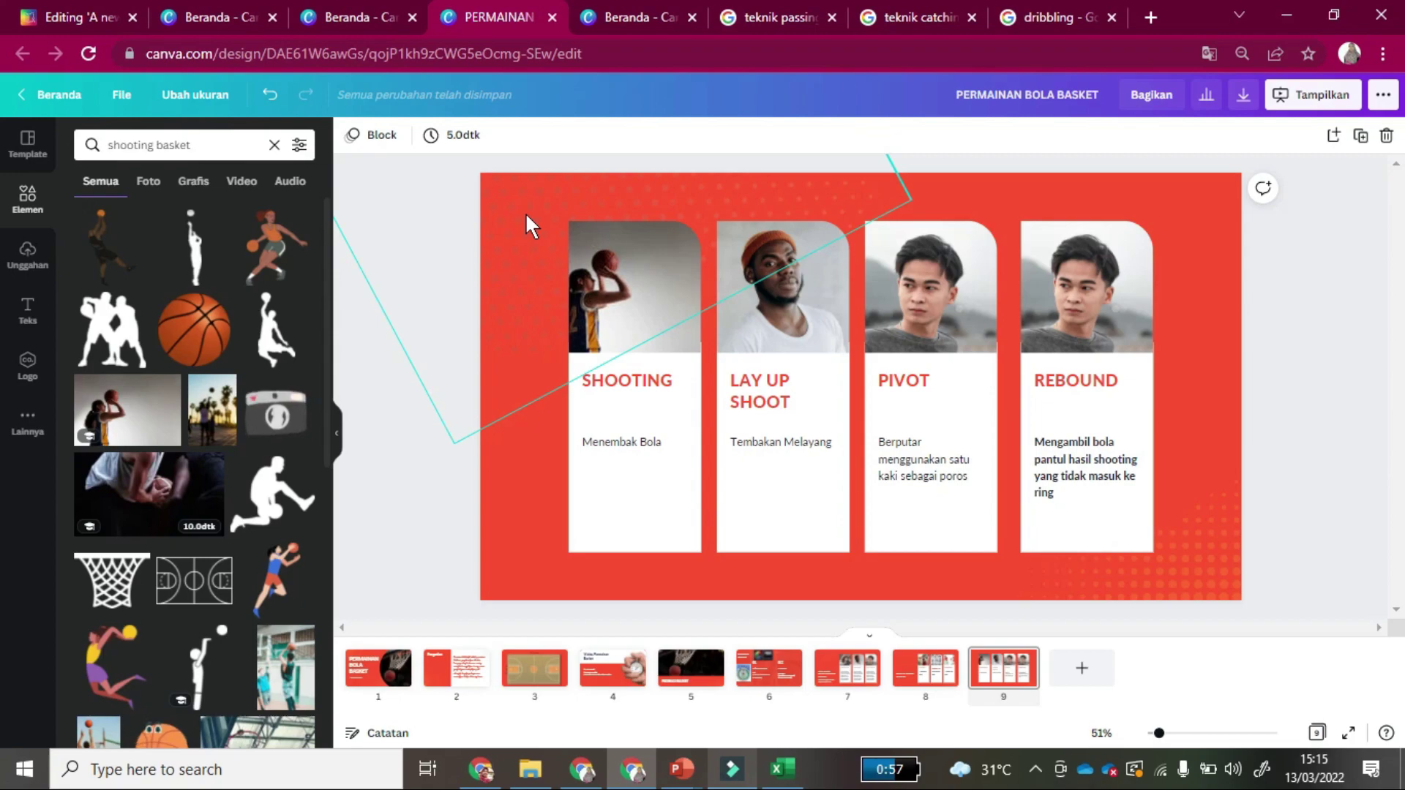
# Bring the tilted background shape on page 9 to the front.
pyautogui.click(528, 239)
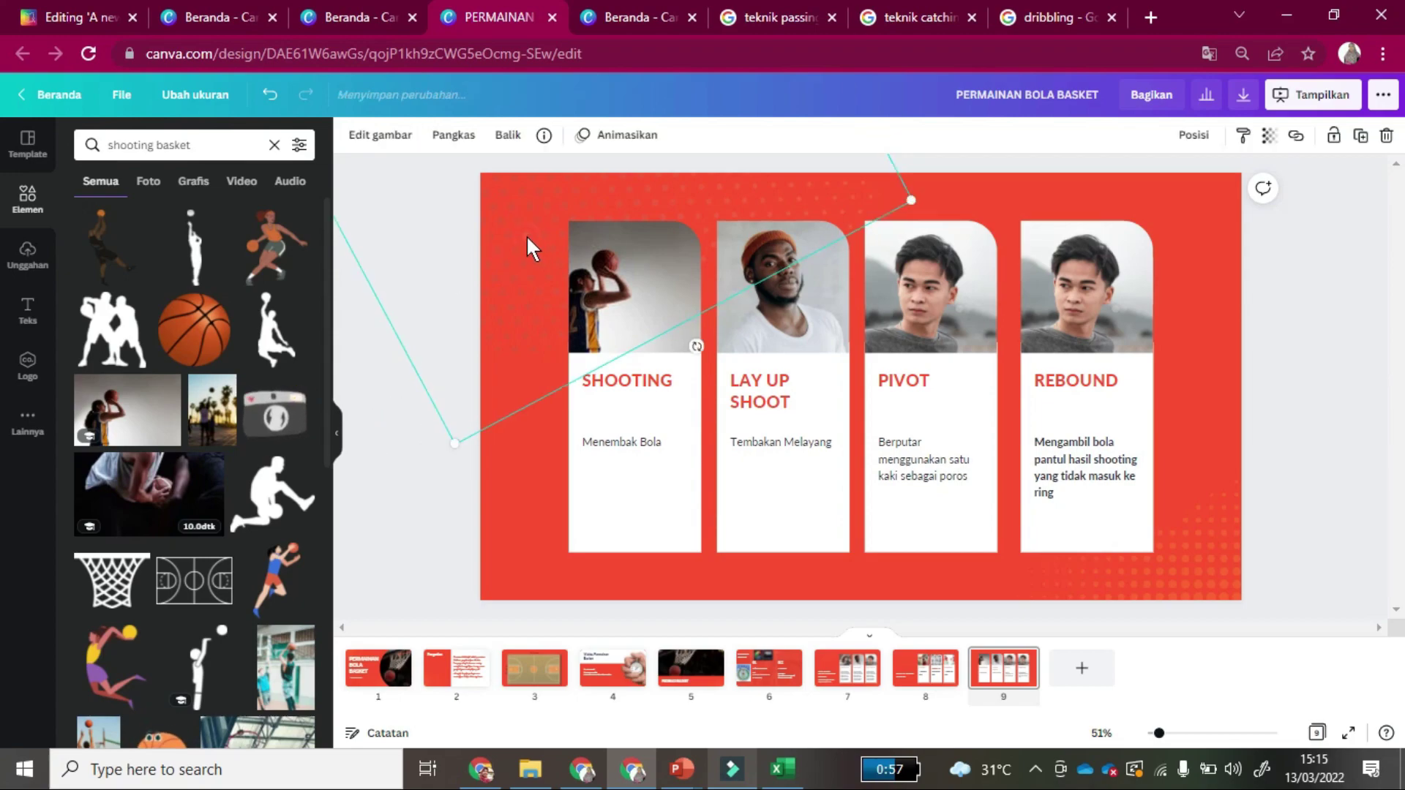
pyautogui.rightClick(527, 238)
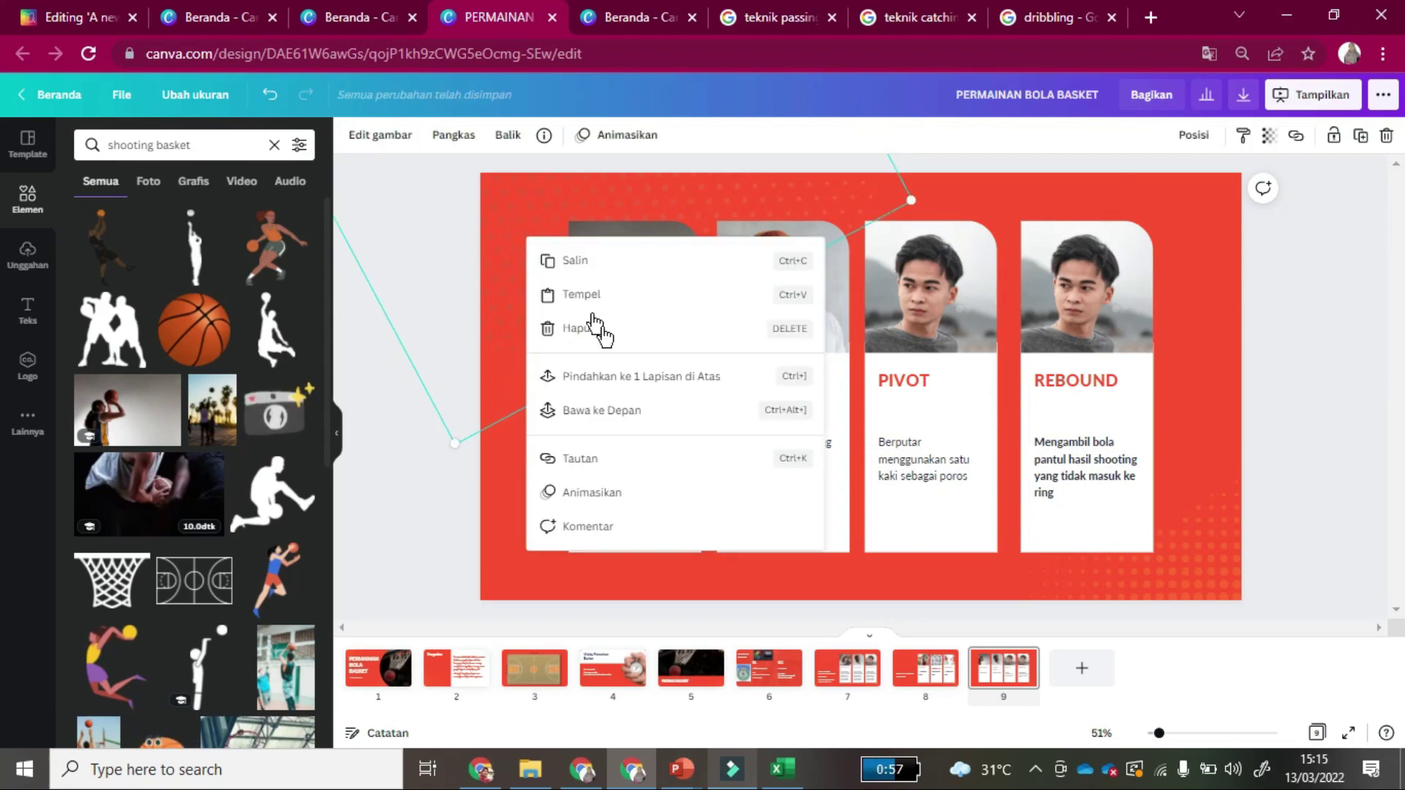
pyautogui.click(605, 416)
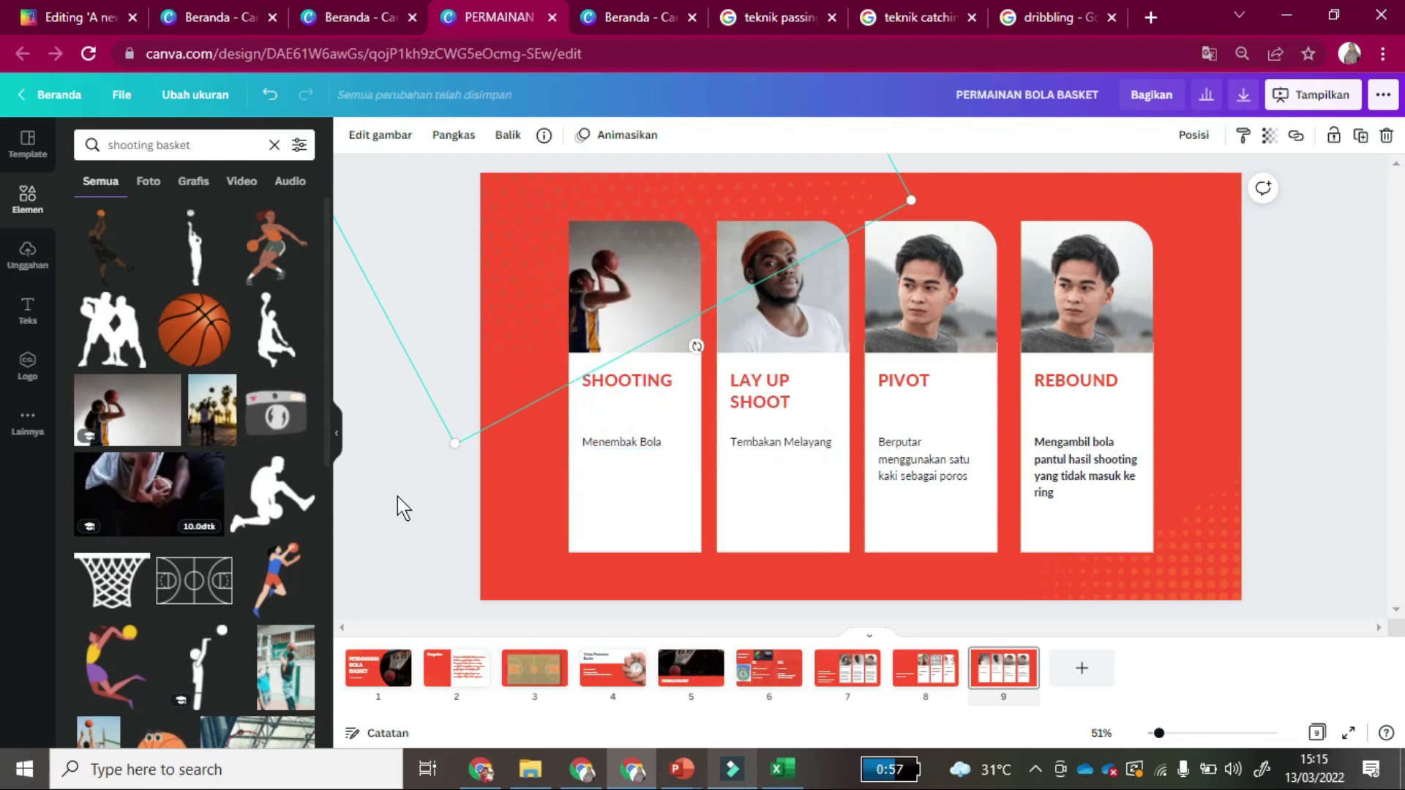
pyautogui.click(402, 526)
# From the uploads, replace the LAY UP SHOOT portrait with the shooting-sequence drawing and the PIVOT portrait with the three-player pivot drawing.
pyautogui.click(798, 314)
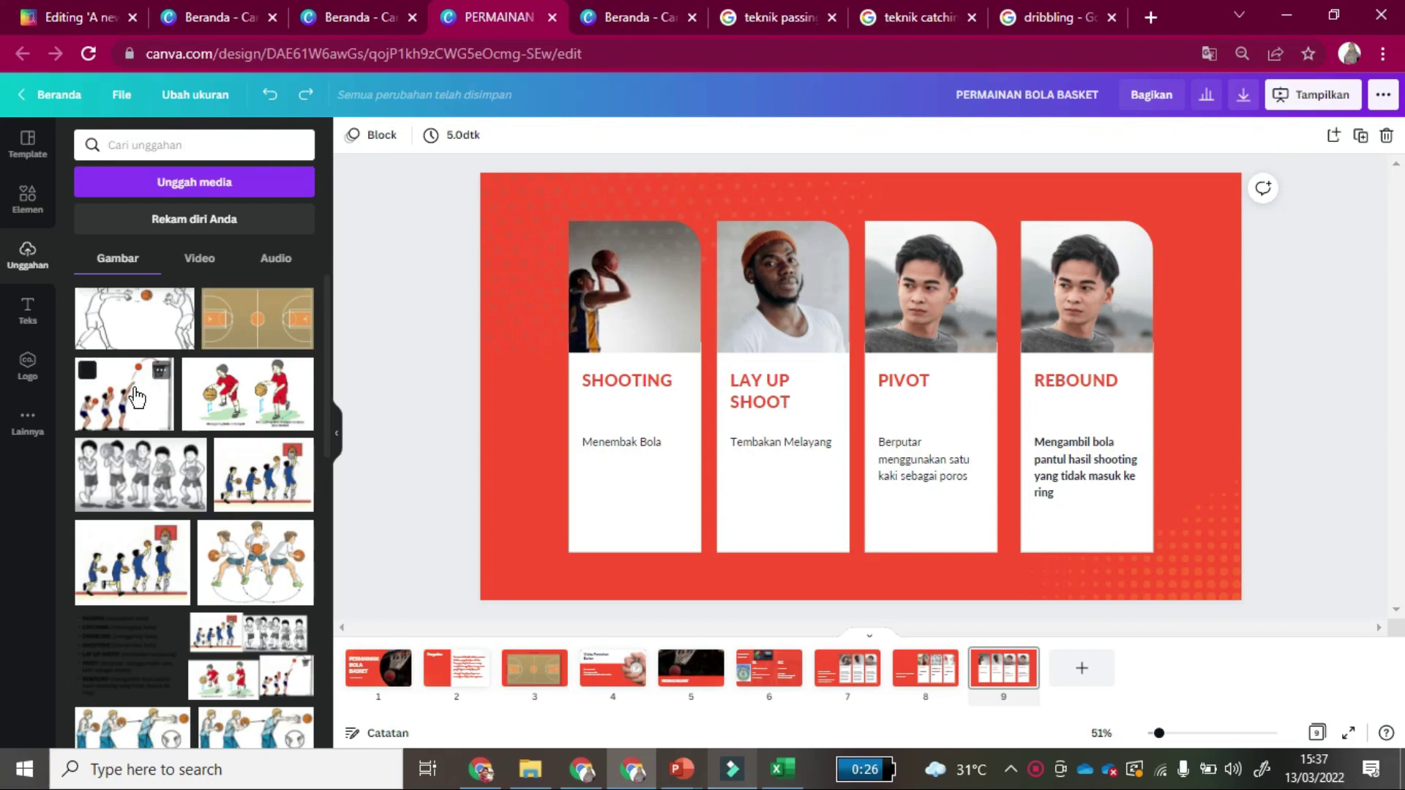
pyautogui.moveTo(128, 392); pyautogui.dragTo(783, 325)
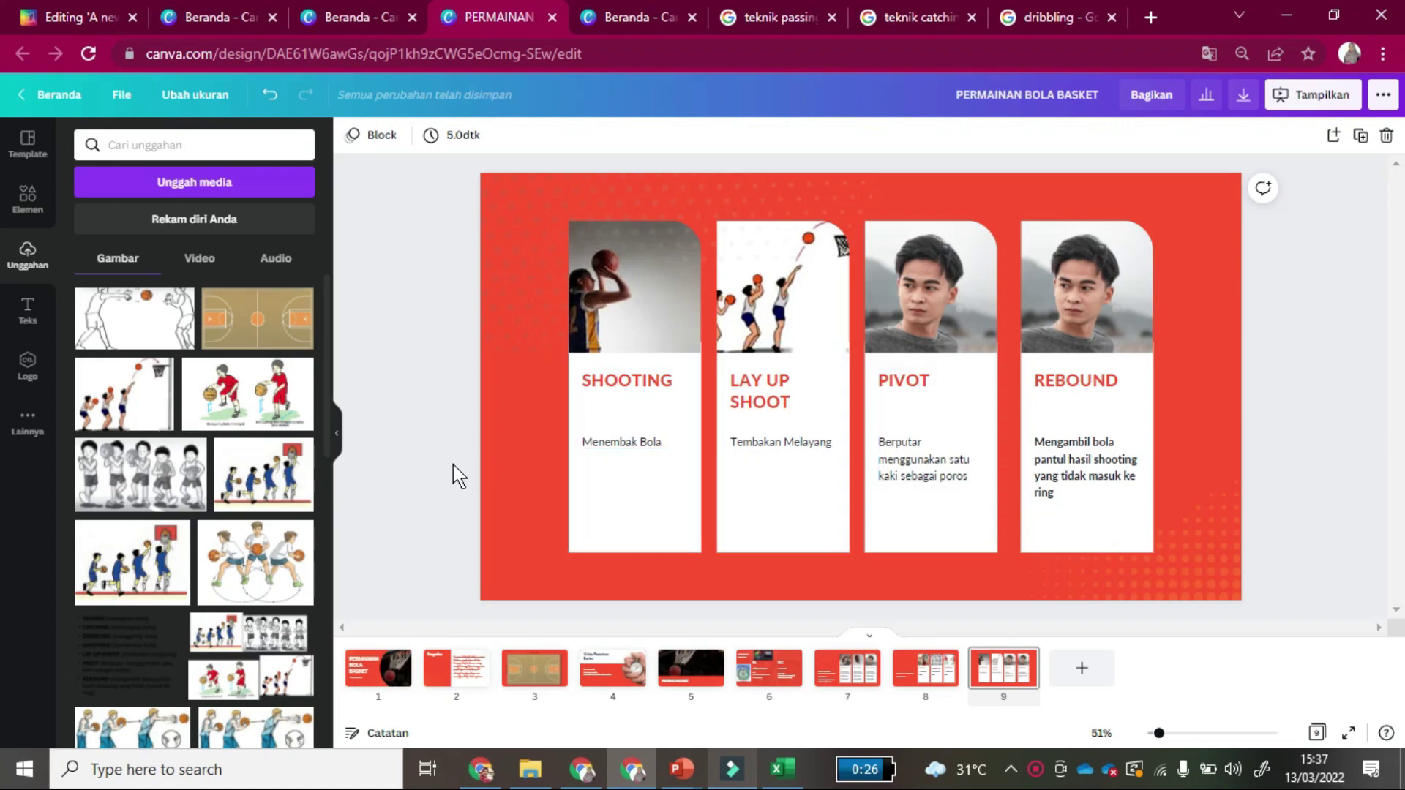
pyautogui.moveTo(702, 439); pyautogui.dragTo(933, 311)
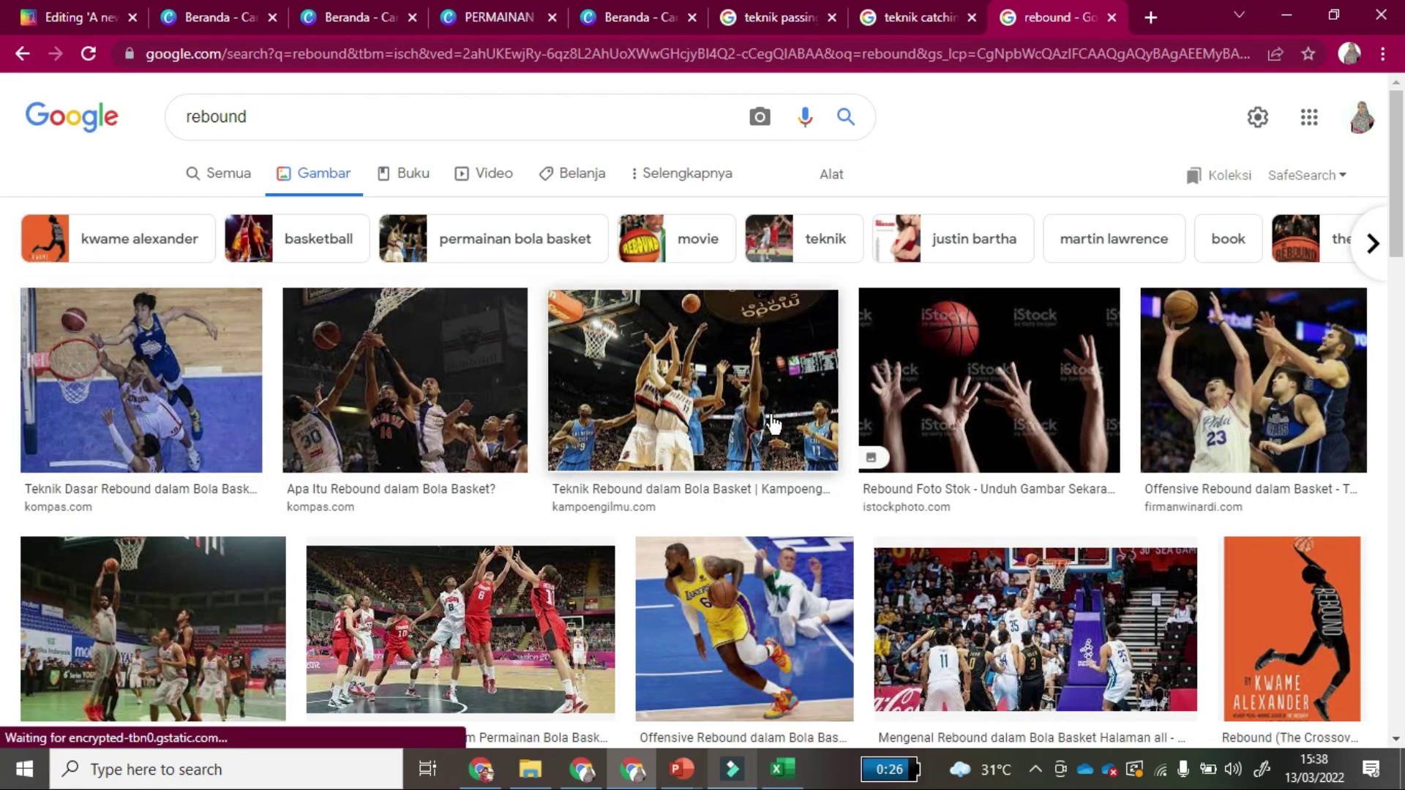
# Copy the Kampoengilmu rebound photo from the Google image results and use it to replace the REBOUND card's portrait on page 9.
pyautogui.click(706, 380)
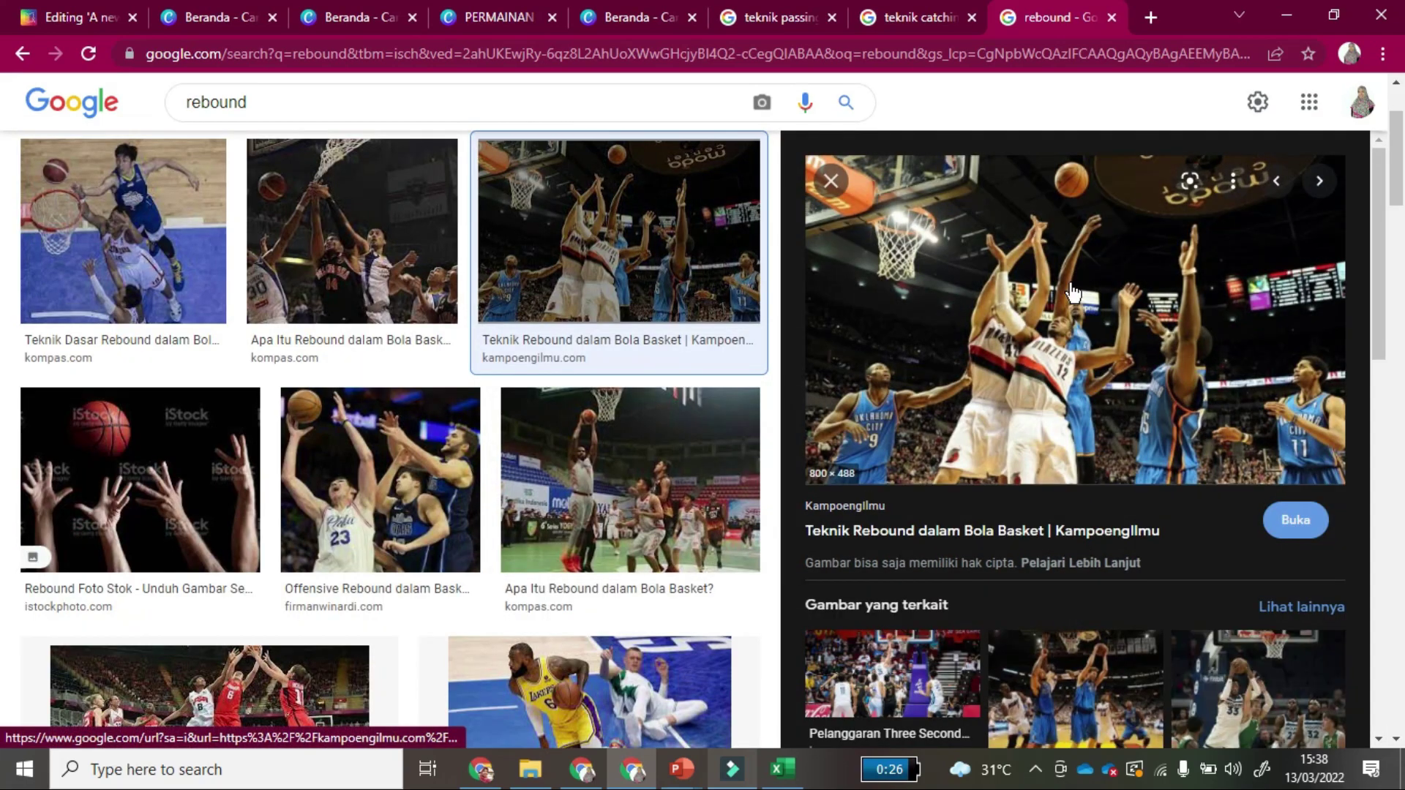
pyautogui.rightClick(1071, 284)
pyautogui.click(1138, 549)
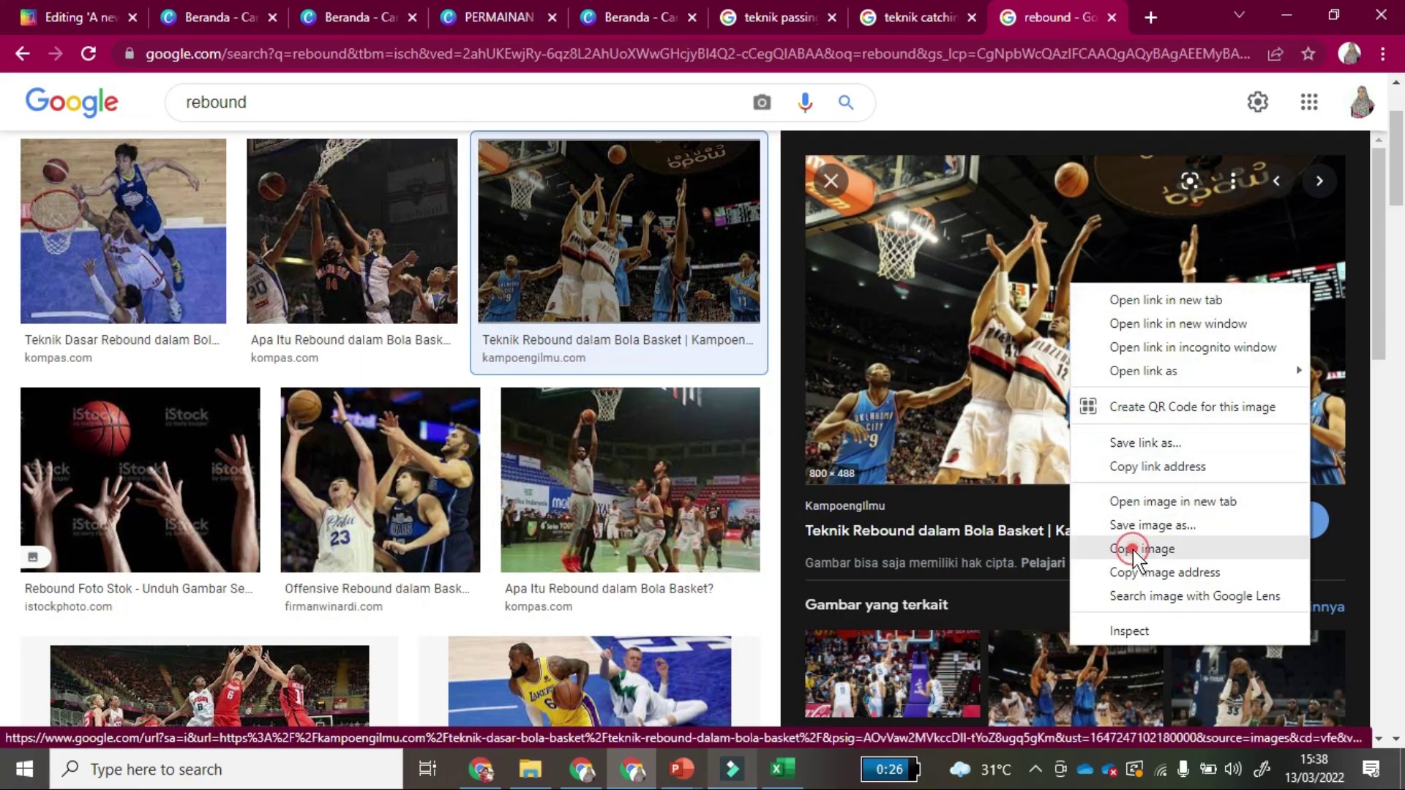
pyautogui.click(512, 17)
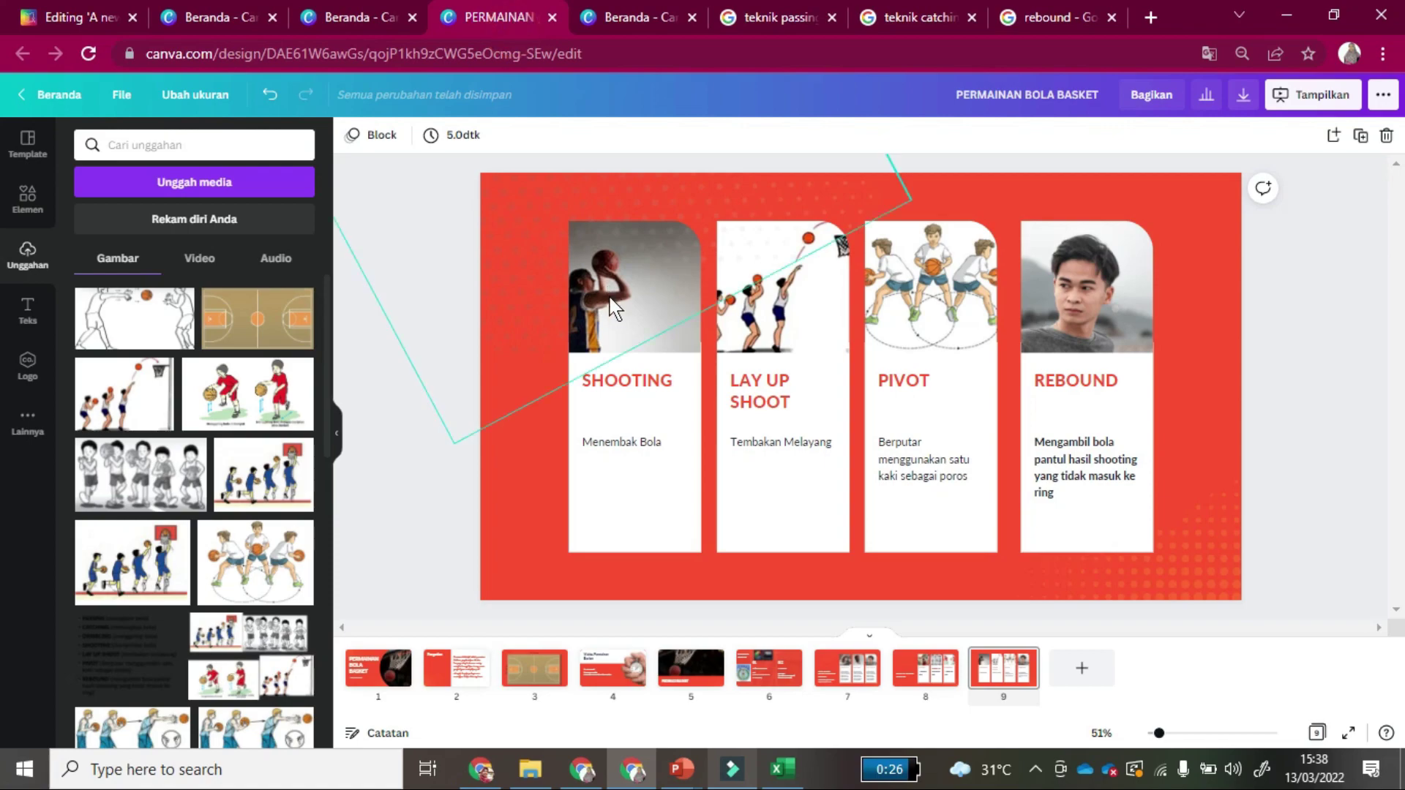
pyautogui.click(401, 480)
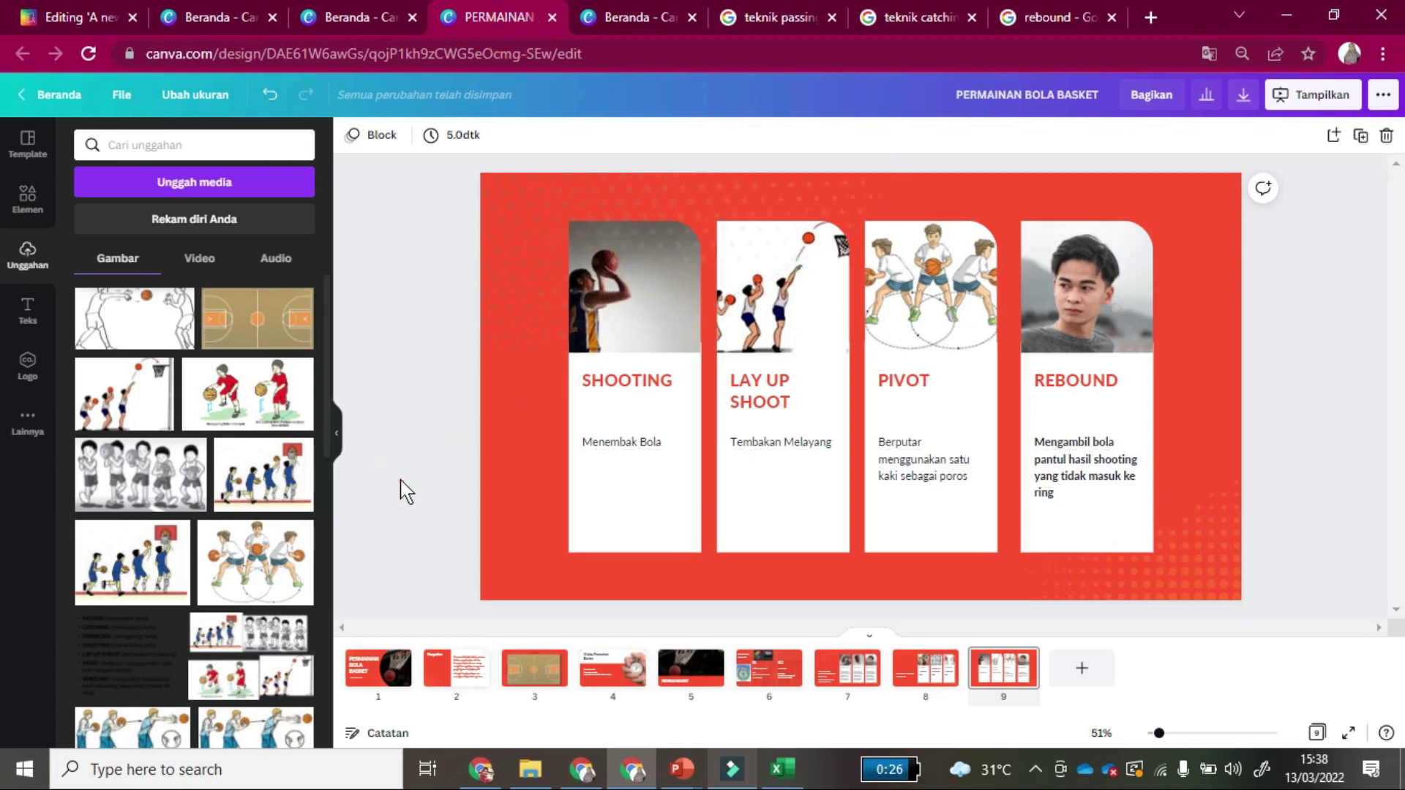
pyautogui.hotkey('ctrl', 'v')
pyautogui.click(327, 364)
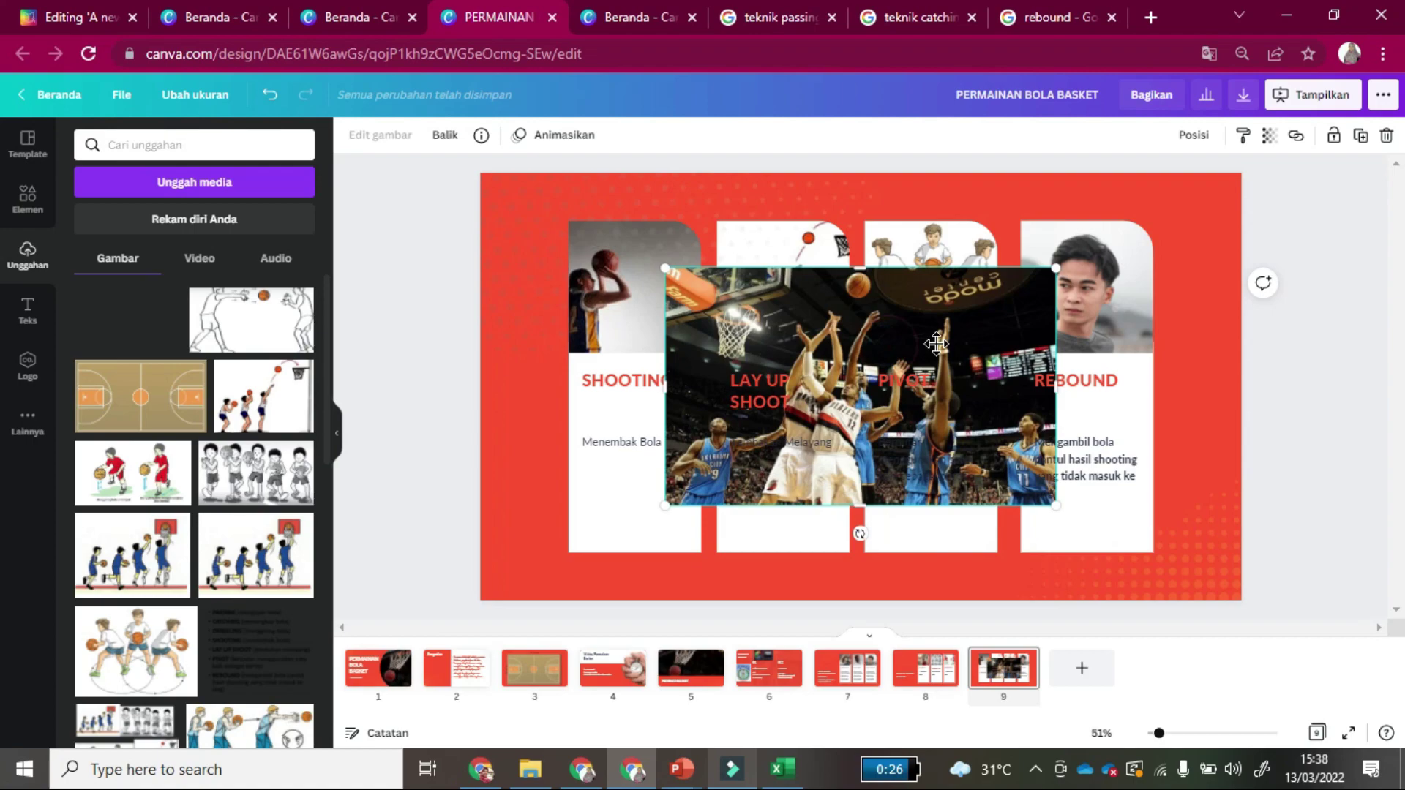
pyautogui.moveTo(936, 344); pyautogui.dragTo(1054, 308)
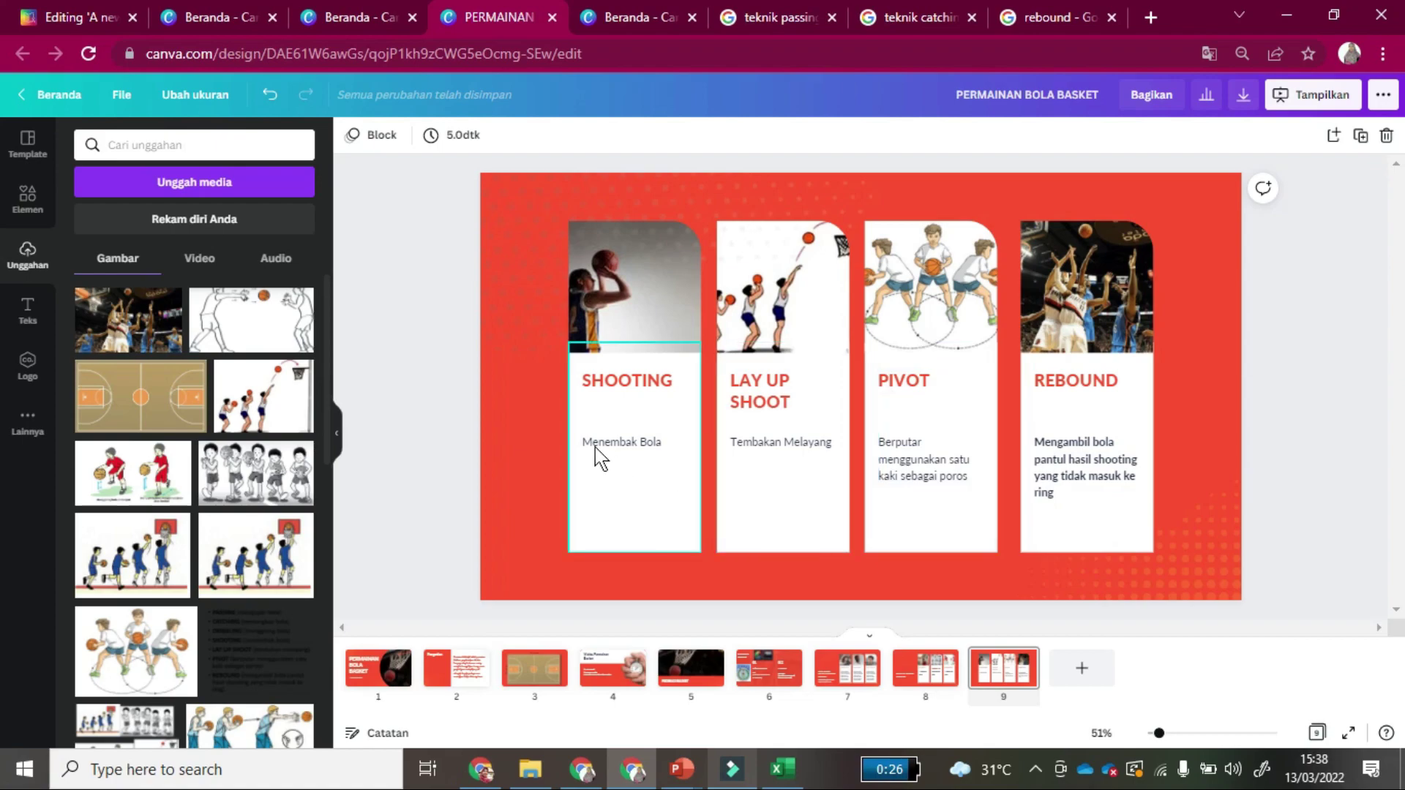
pyautogui.click(626, 439)
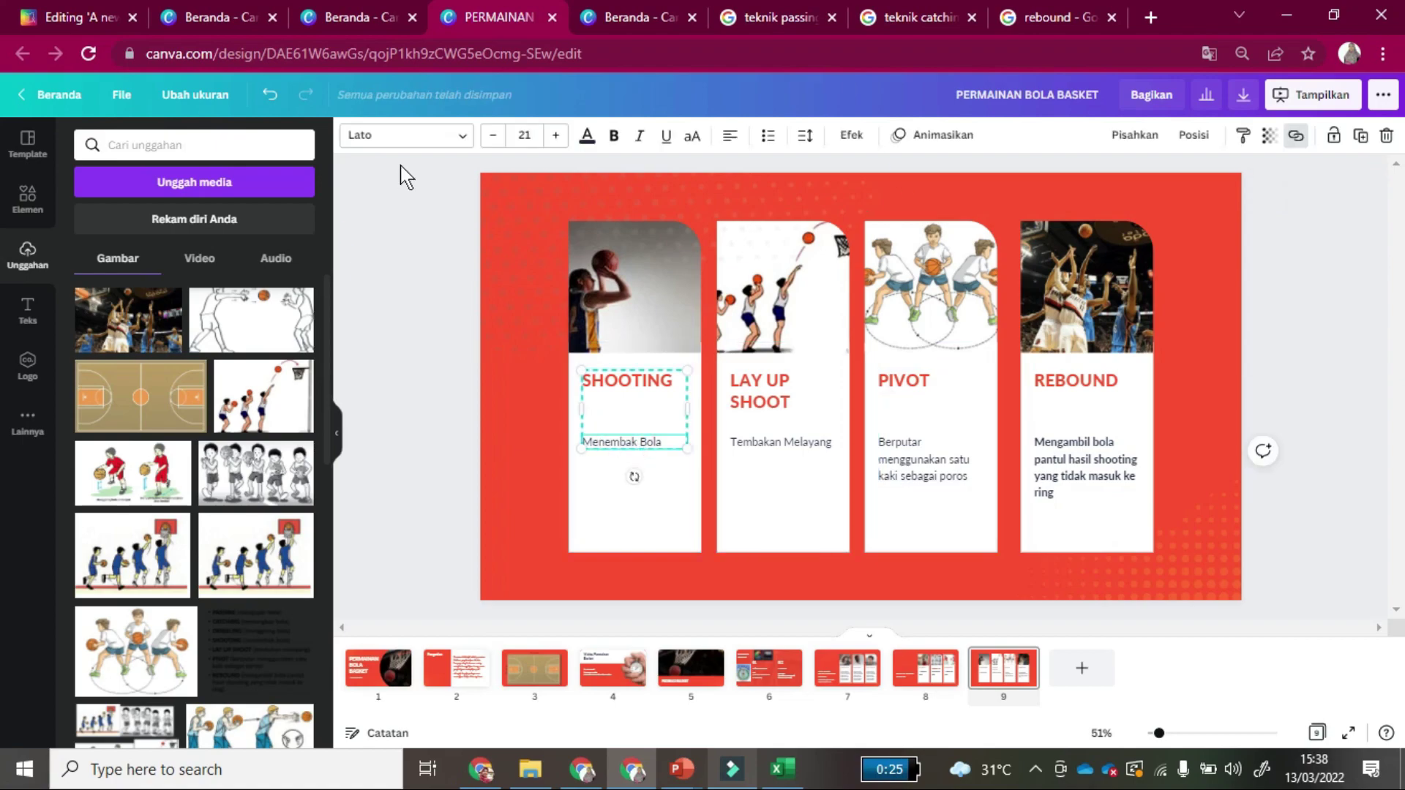
pyautogui.click(461, 511)
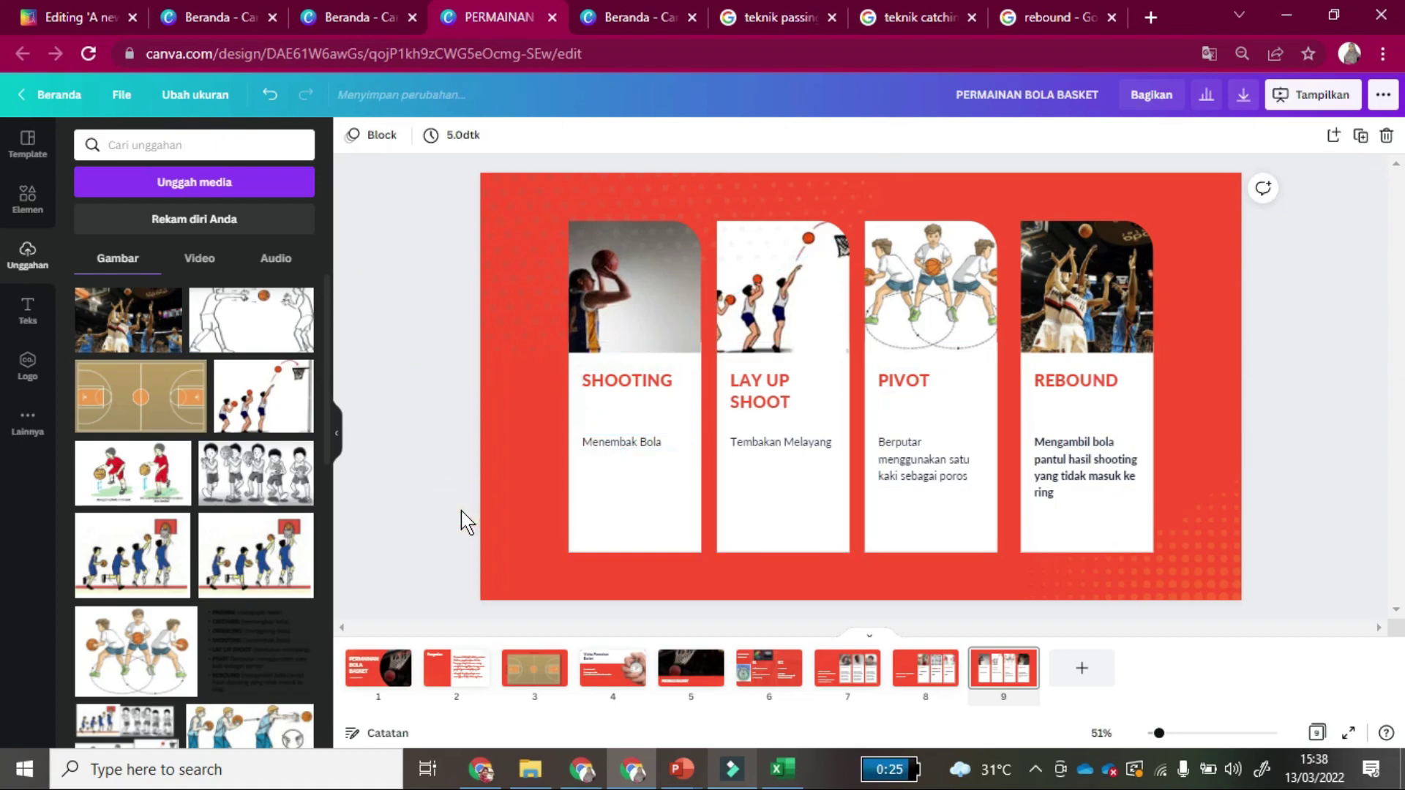
pyautogui.press('Escape')
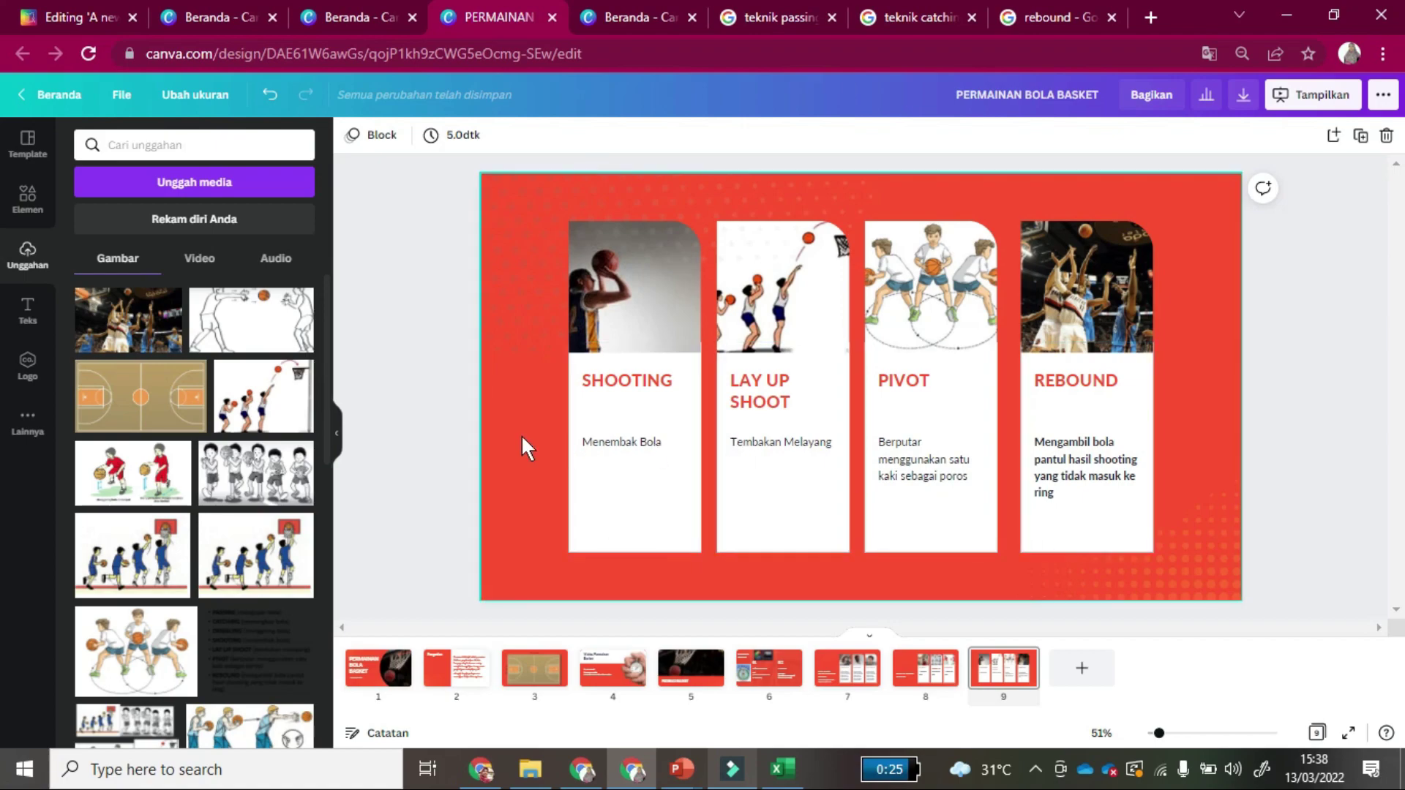
# Search the elements library for "sudut" in place of "shooting basket".
pyautogui.click(28, 198)
pyautogui.click(168, 143)
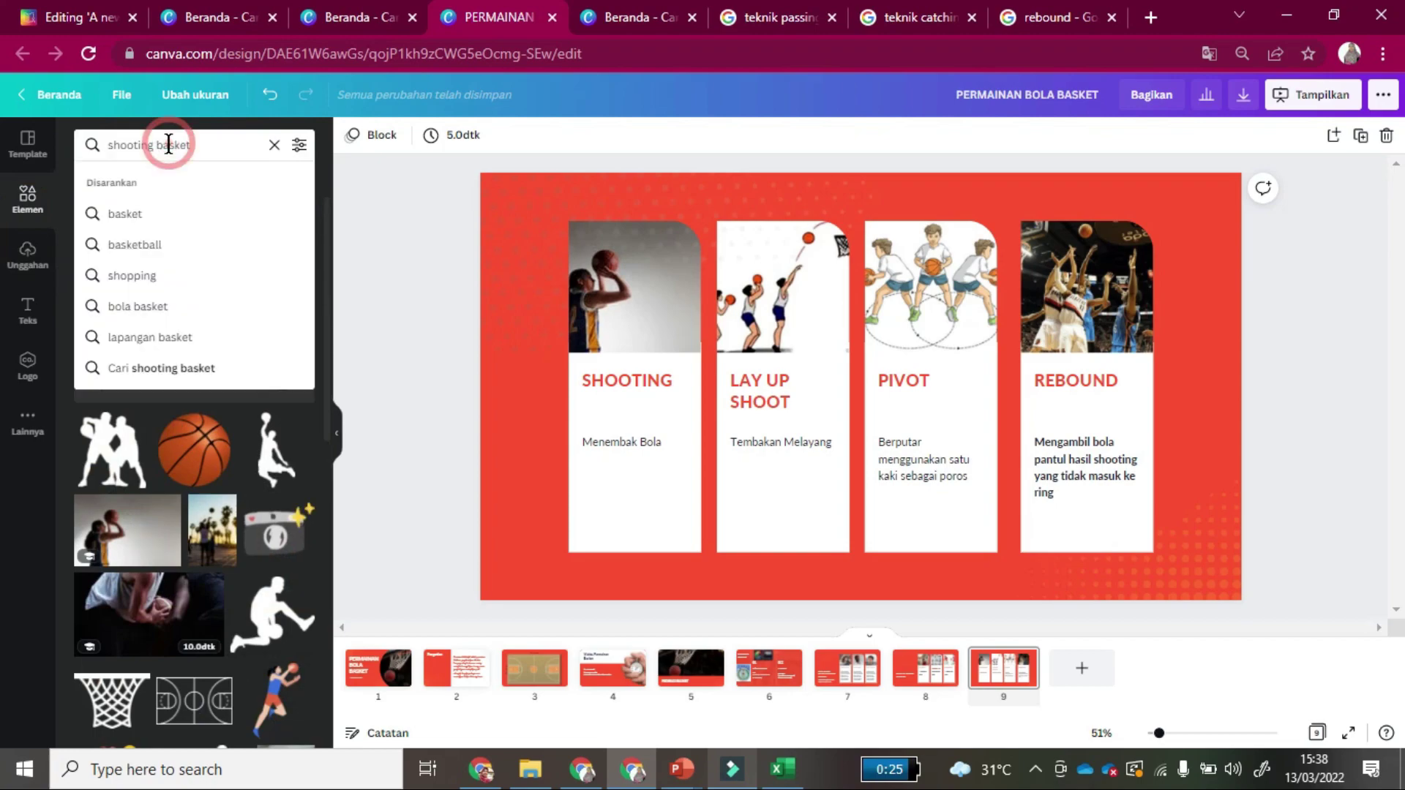
pyautogui.moveTo(194, 145); pyautogui.dragTo(69, 147)
pyautogui.write('sudut')
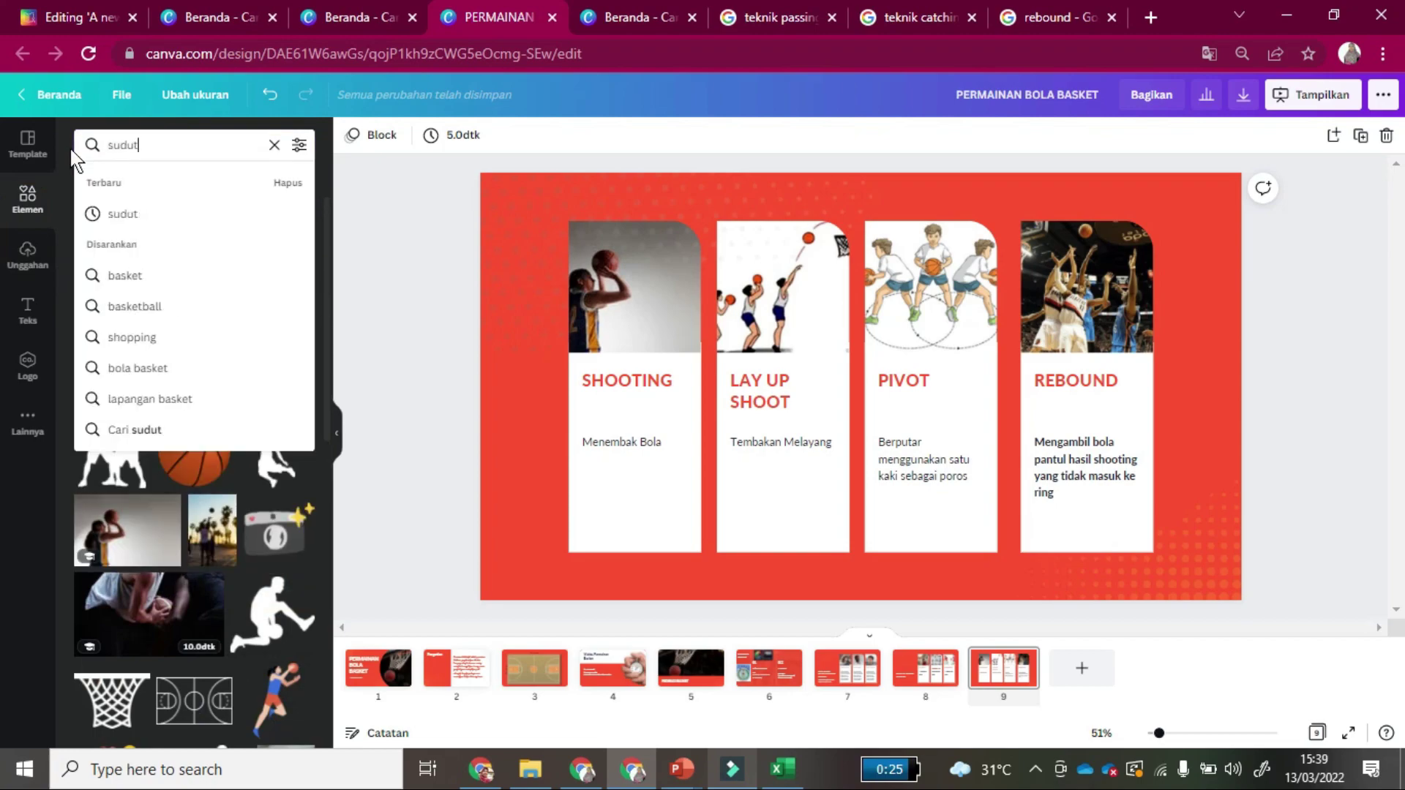
pyautogui.press('Return')
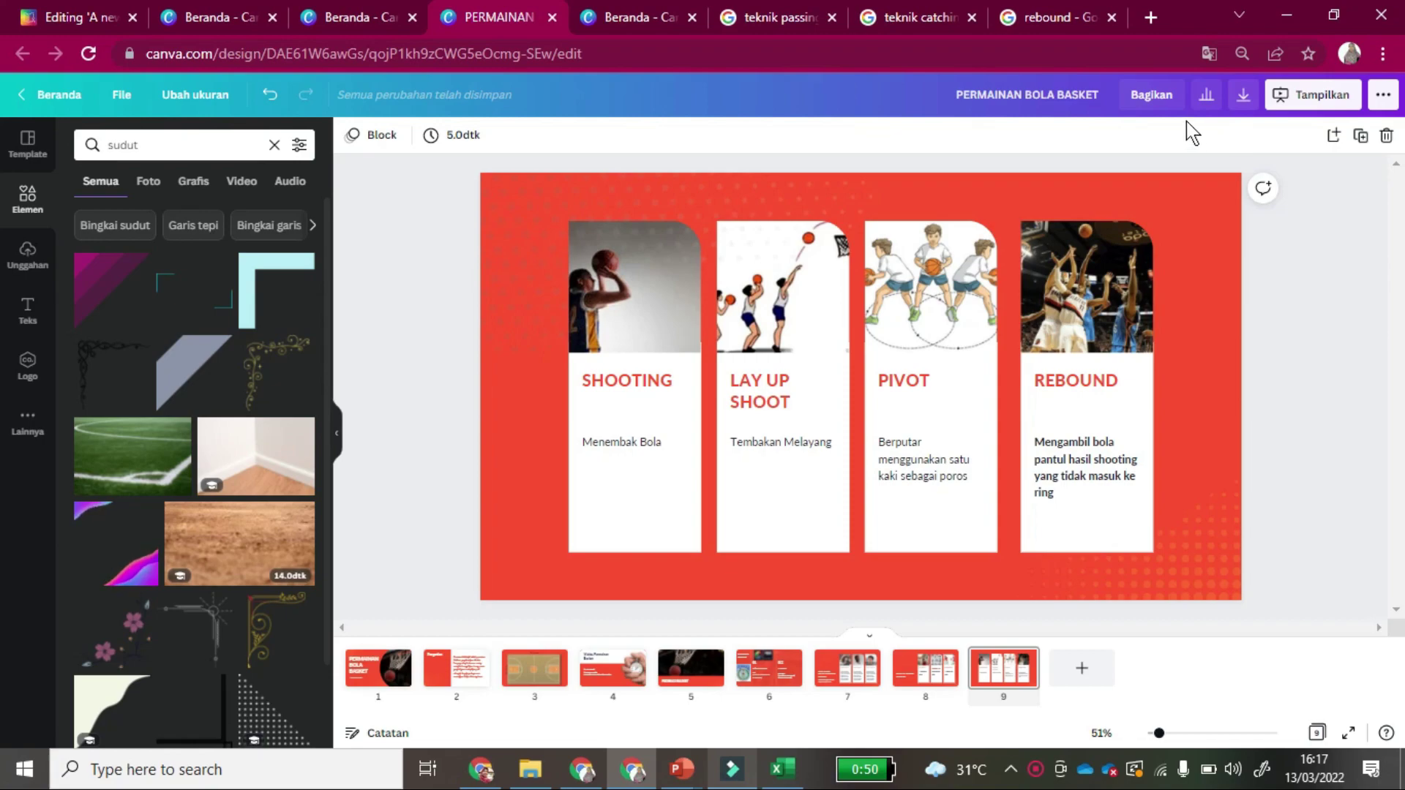
# Keep the design's share link set to "lihat" (view) and copy the link.
pyautogui.click(1154, 102)
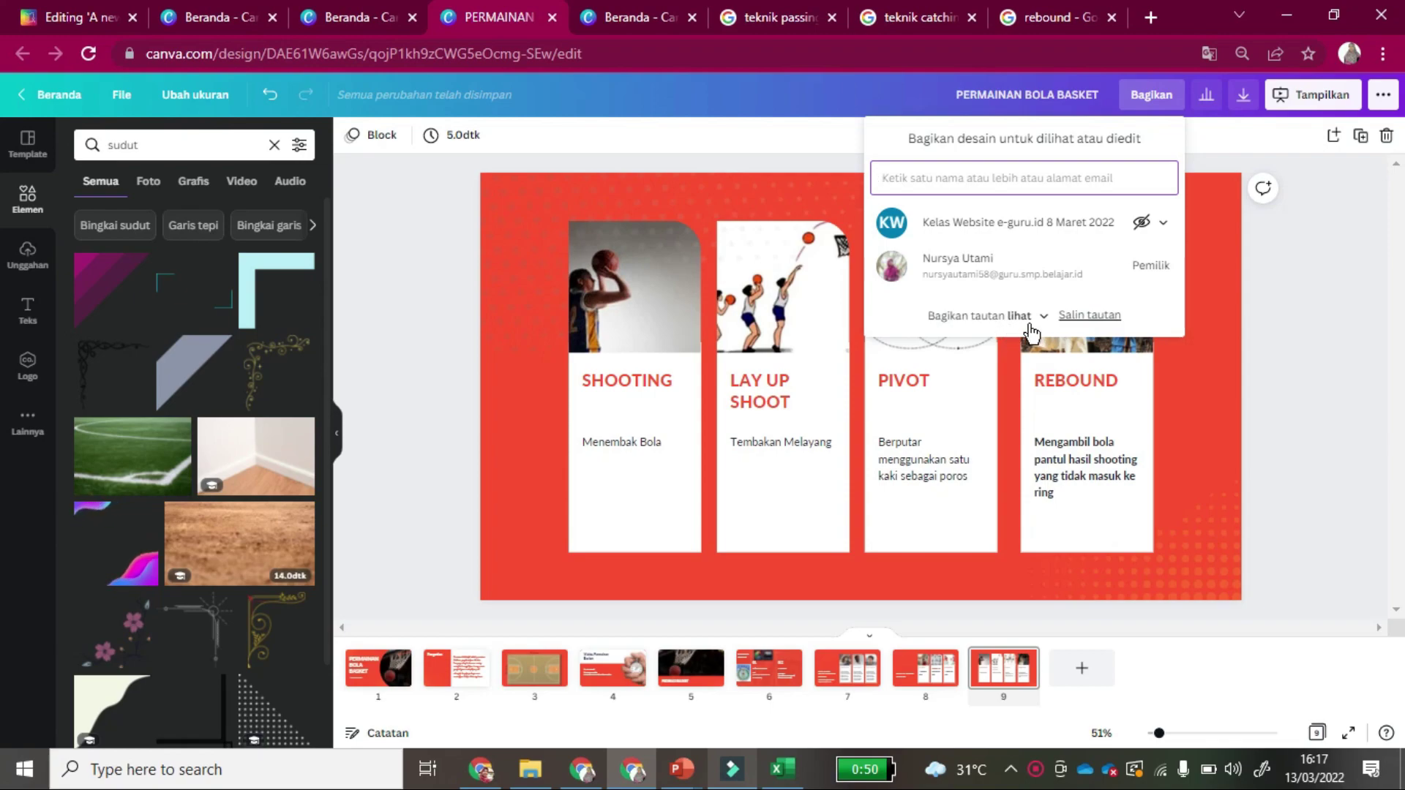
pyautogui.click(1047, 319)
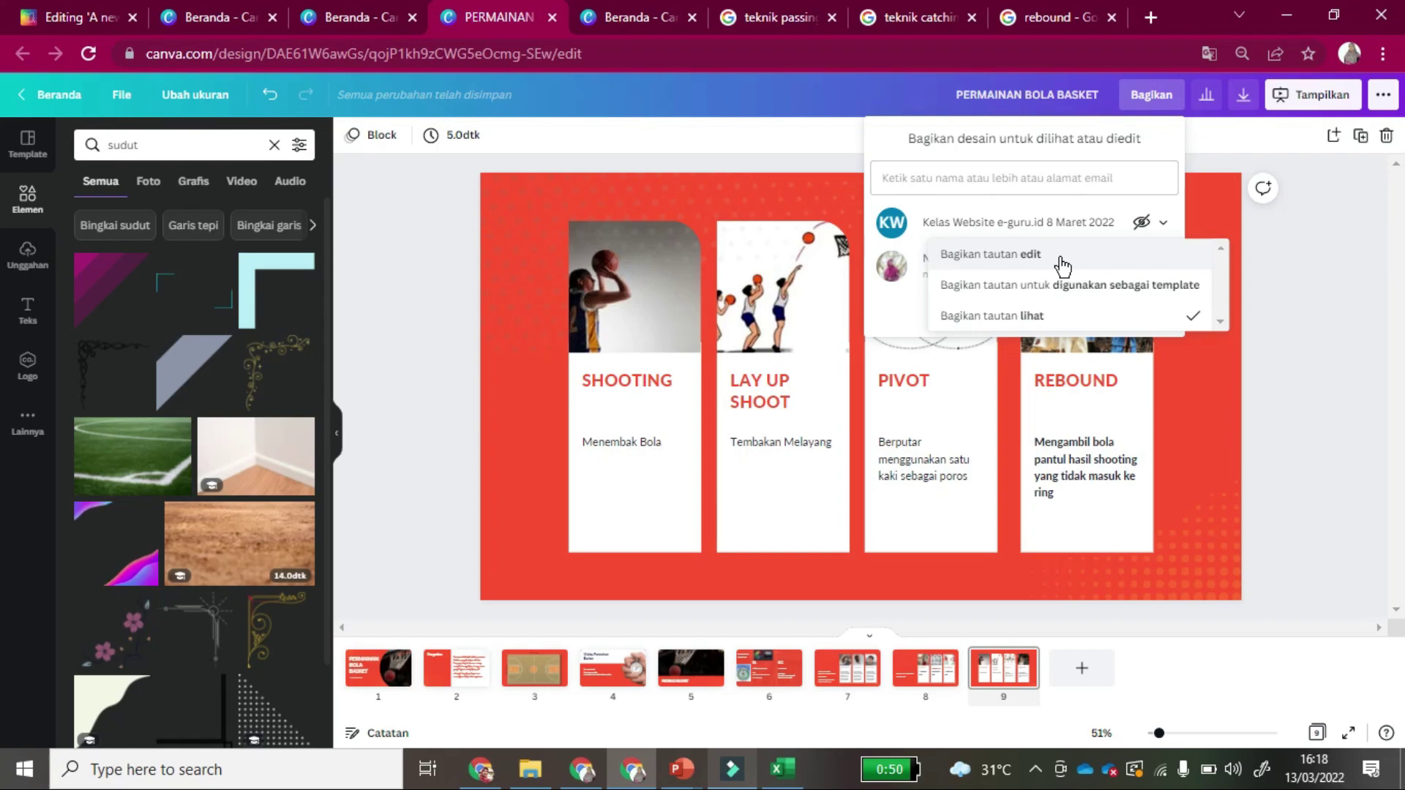
pyautogui.click(1051, 326)
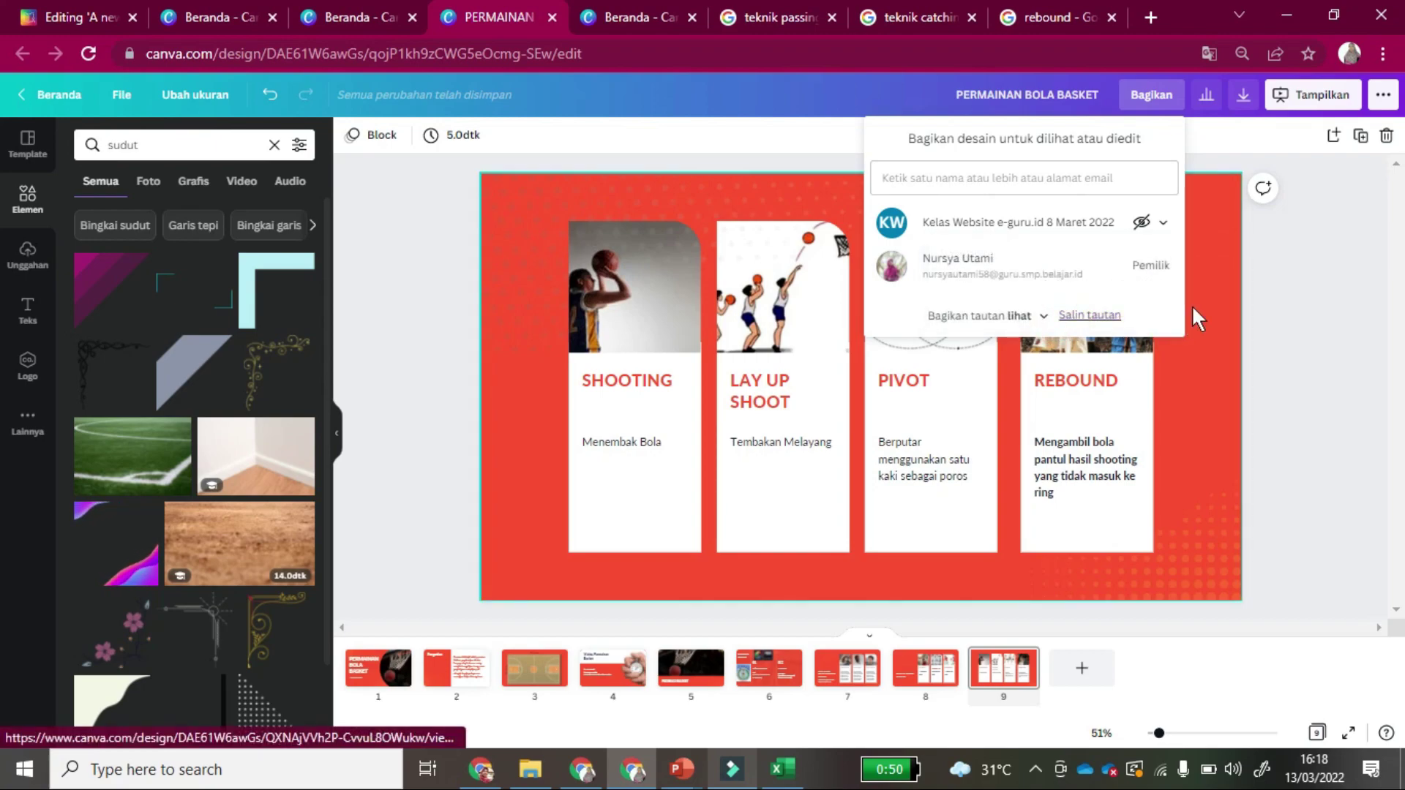
pyautogui.click(1098, 316)
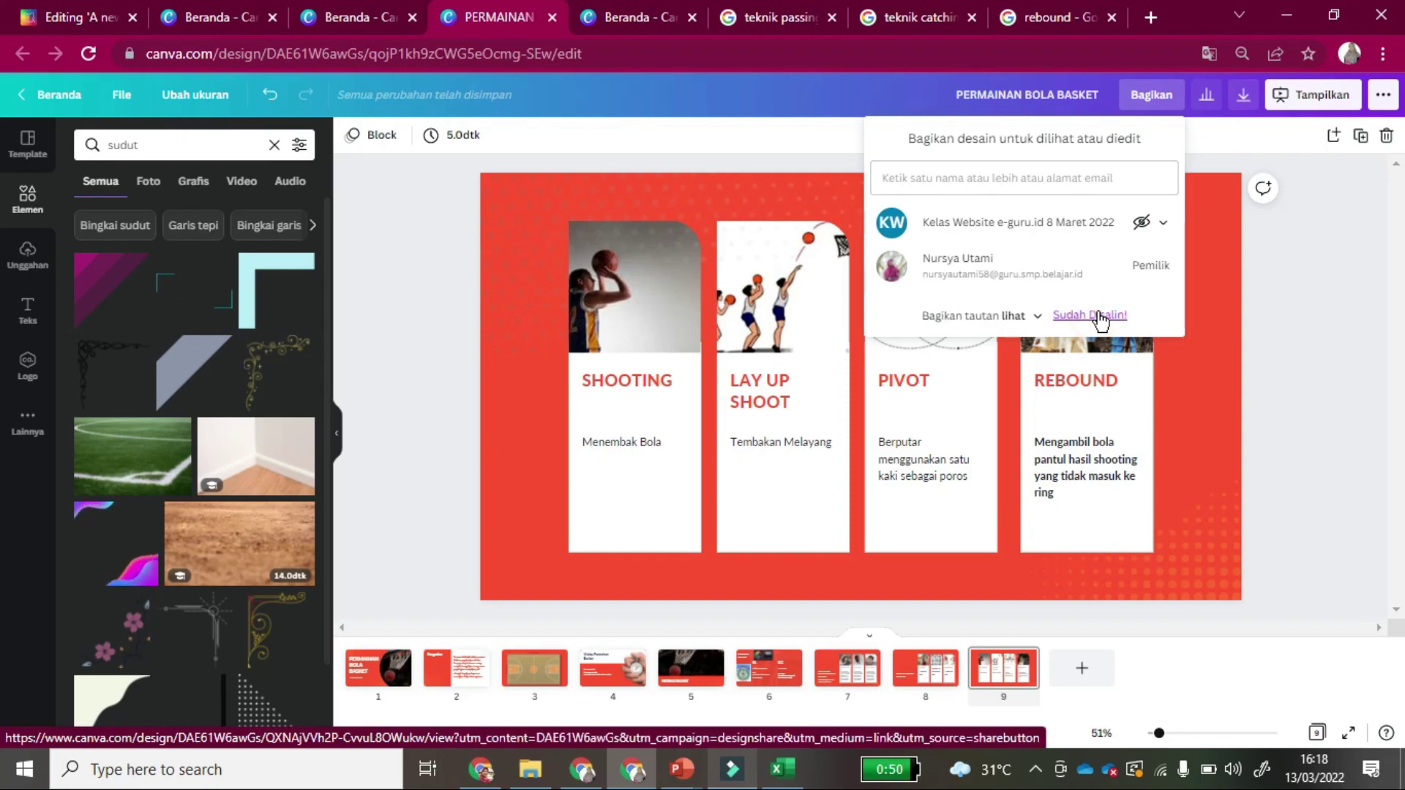